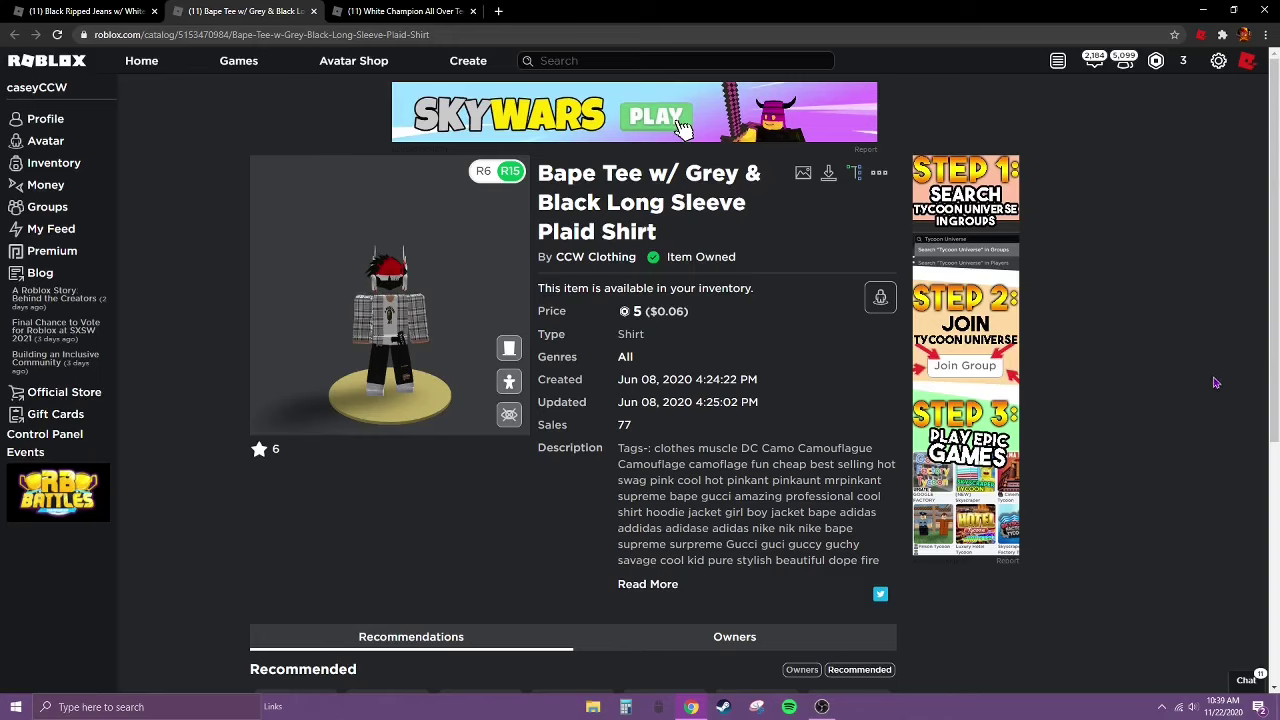
# - Zoom and rotate the plaid Bape Tee avatar preview so the shirt faces front
pyautogui.scroll(3, 389, 356)
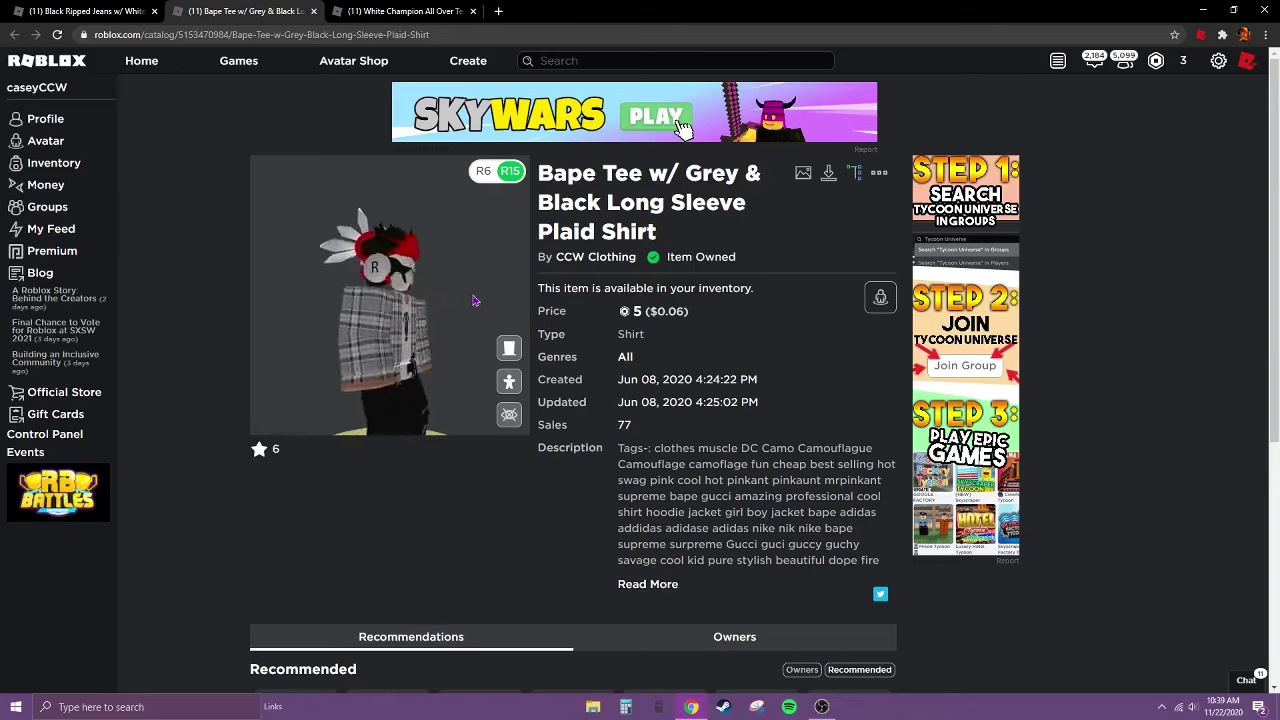
pyautogui.moveTo(477, 300); pyautogui.dragTo(373, 327)
pyautogui.scroll(2, 380, 325)
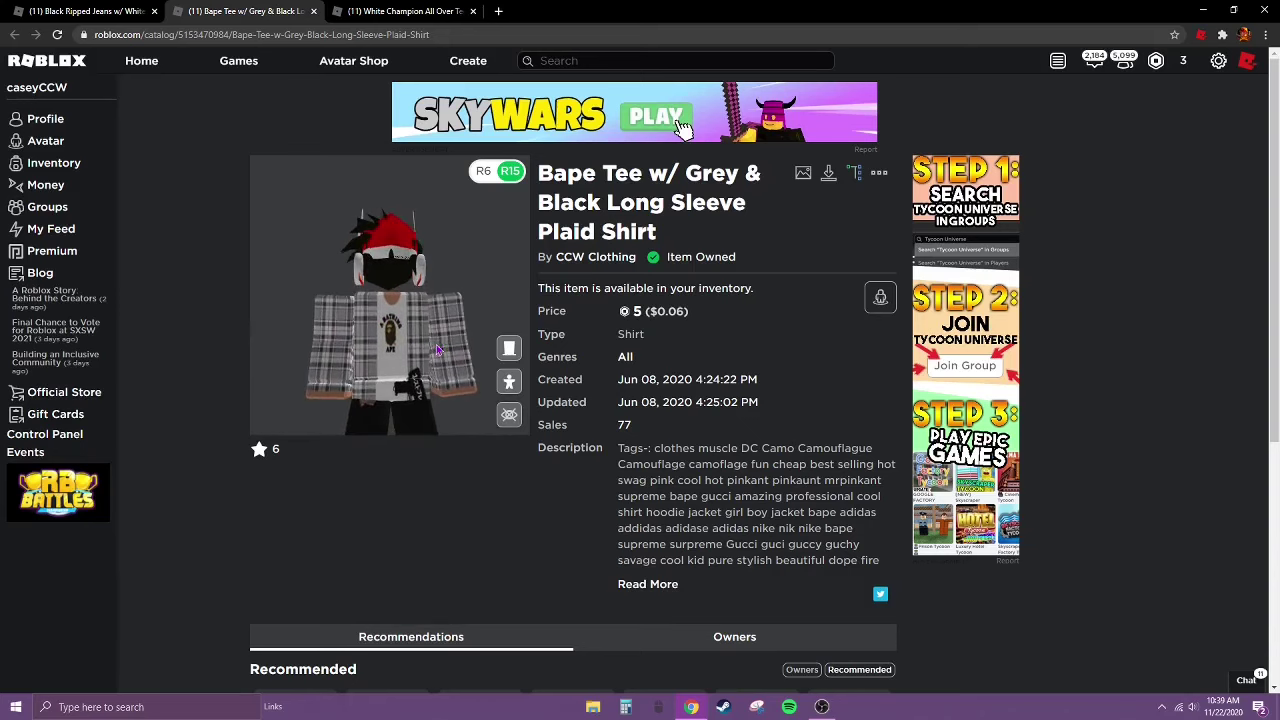
# - View the White Champion All Over Tee, then rotate the avatar to inspect the Black Ripped Jeans
pyautogui.click(372, 10)
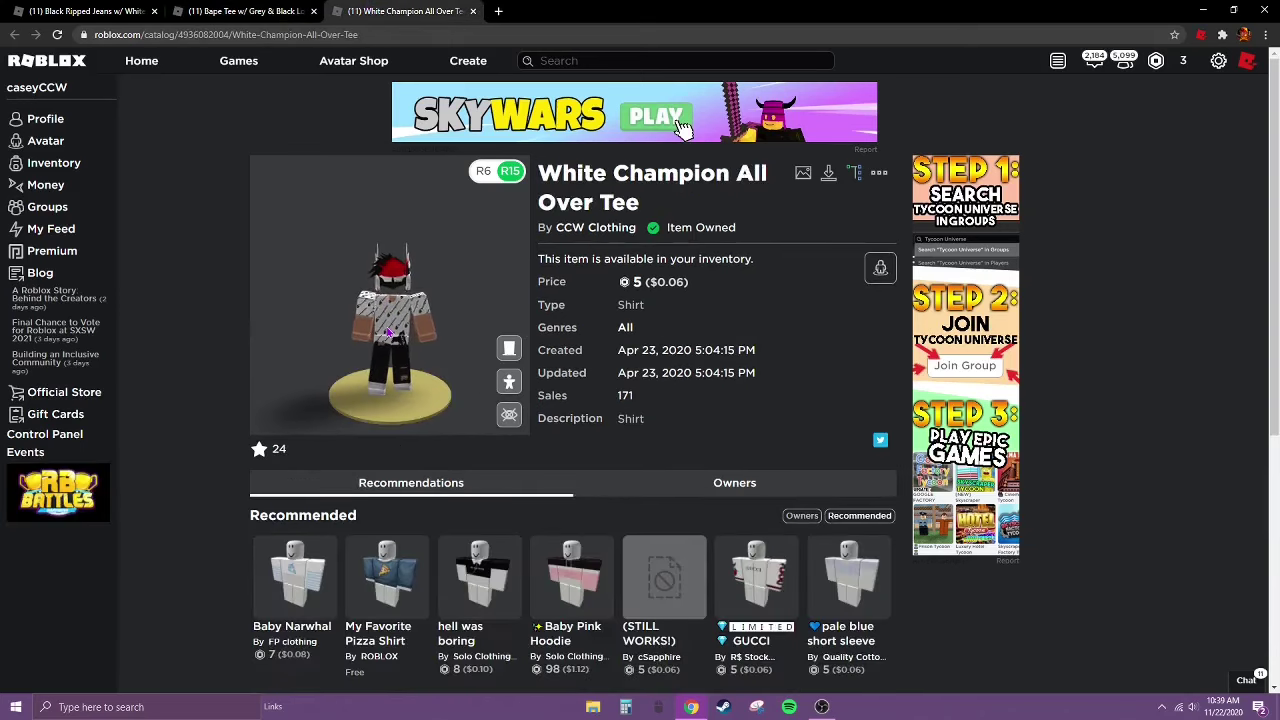
pyautogui.scroll(3, 388, 332)
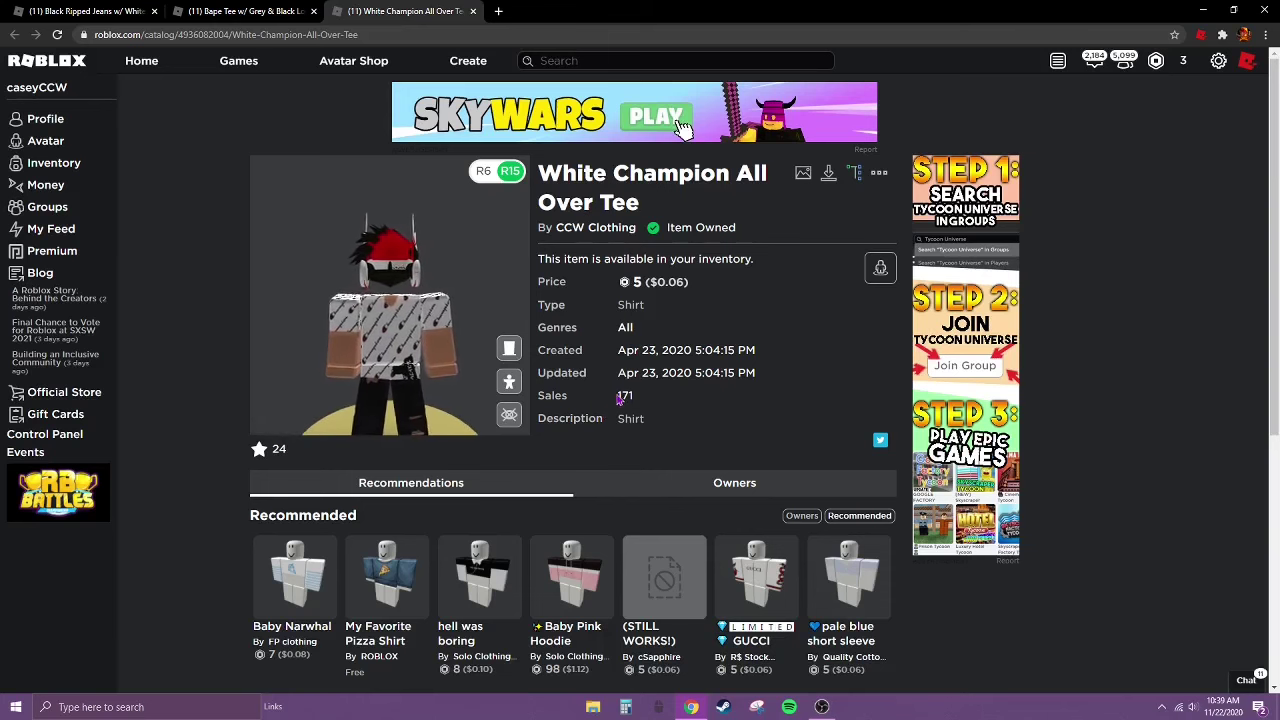
pyautogui.click(72, 10)
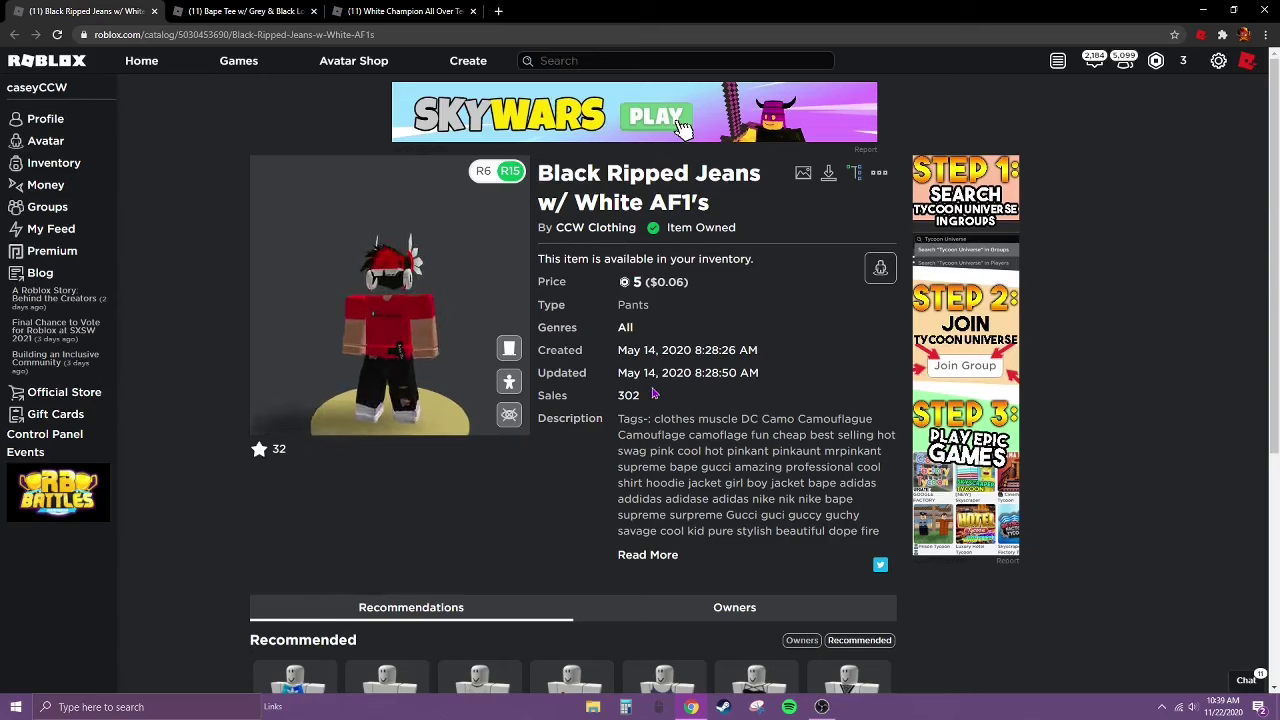
pyautogui.moveTo(499, 354); pyautogui.dragTo(418, 328)
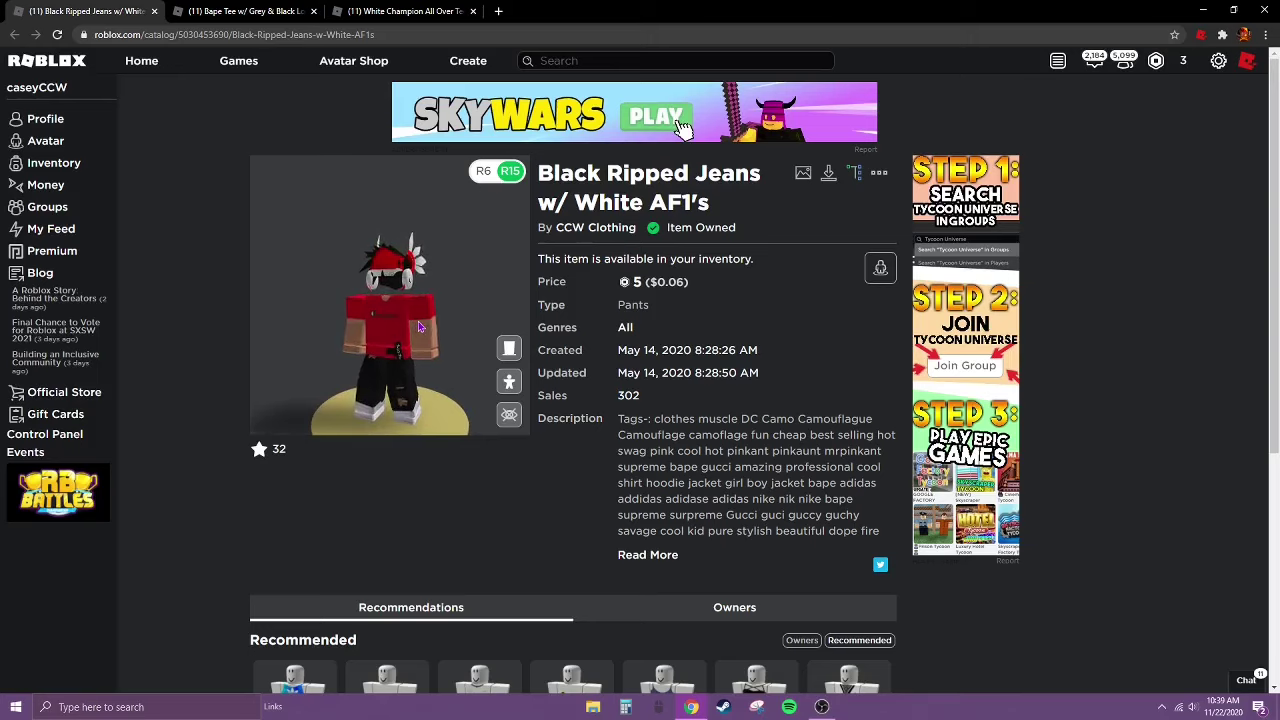
pyautogui.moveTo(415, 322); pyautogui.dragTo(450, 318)
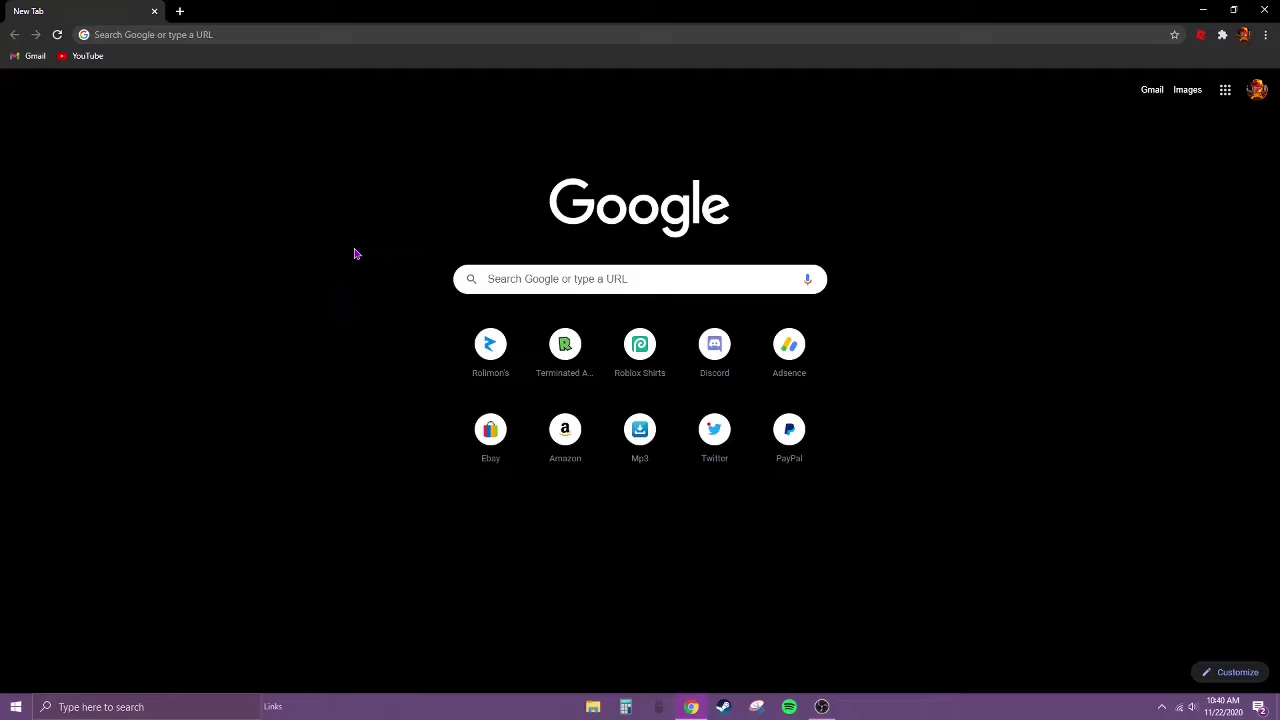
# - Load photopea.com from the address bar's autocompletion
pyautogui.hotkey('ctrl', 'l')
pyautogui.write('photopea.com')
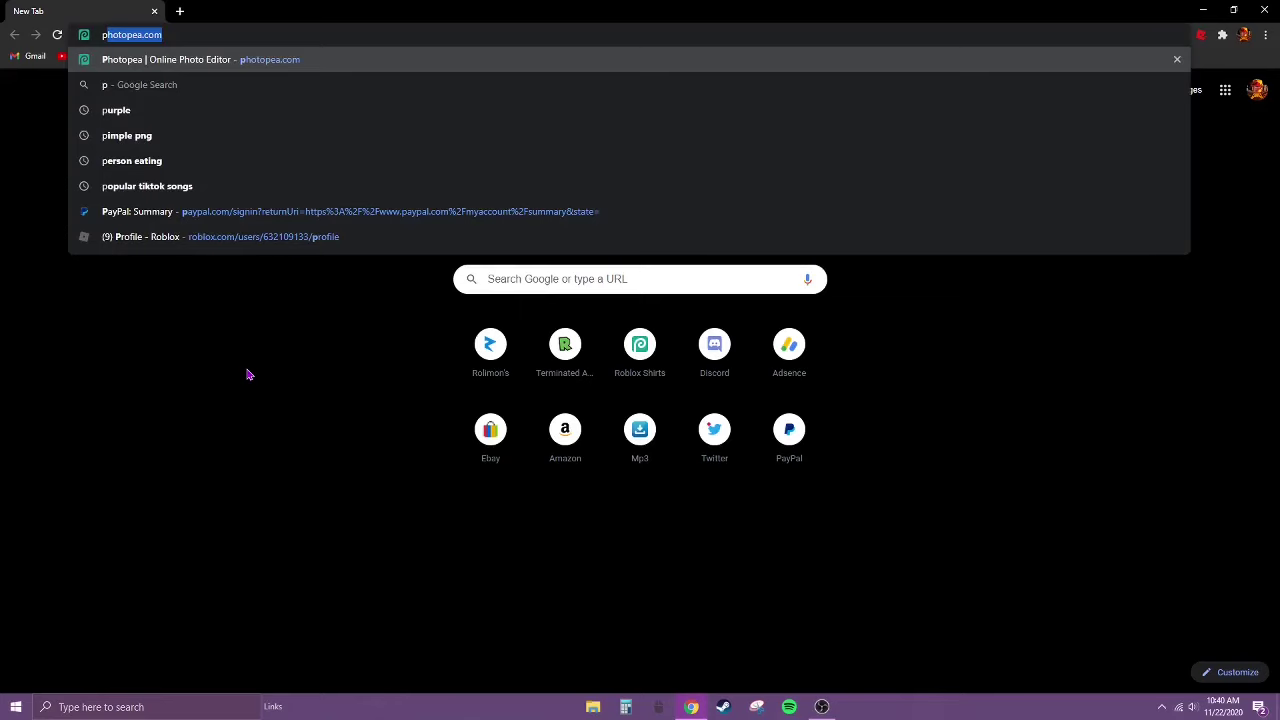
pyautogui.press('Return')
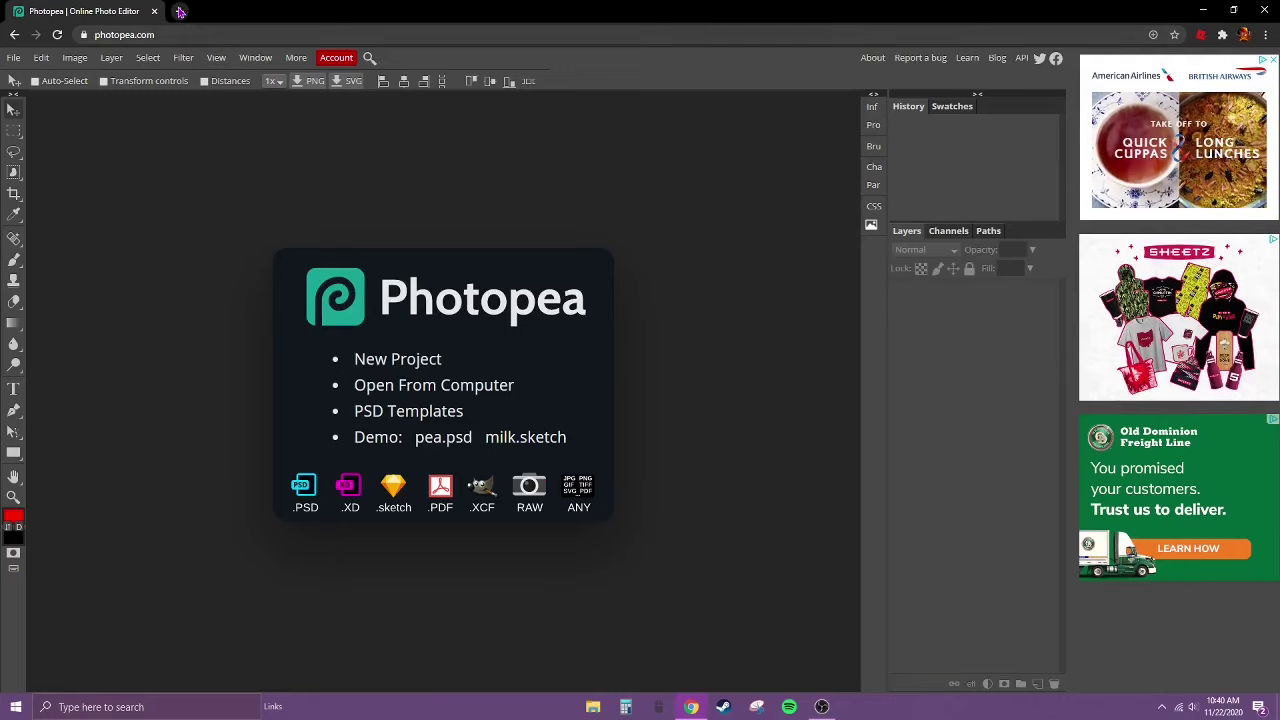
# - In a new tab, search Google Images for 'roblox shirt template create shirt'
pyautogui.hotkey('ctrl', 't')
pyautogui.write('roblox')
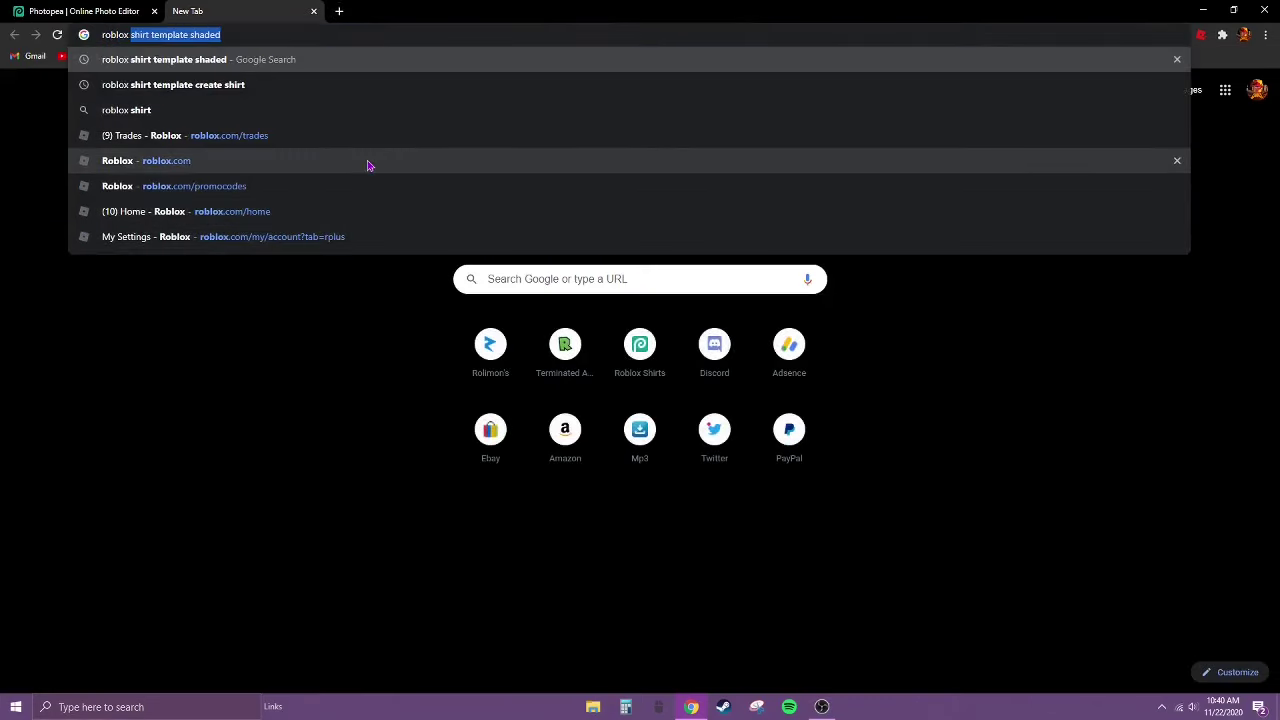
pyautogui.click(254, 85)
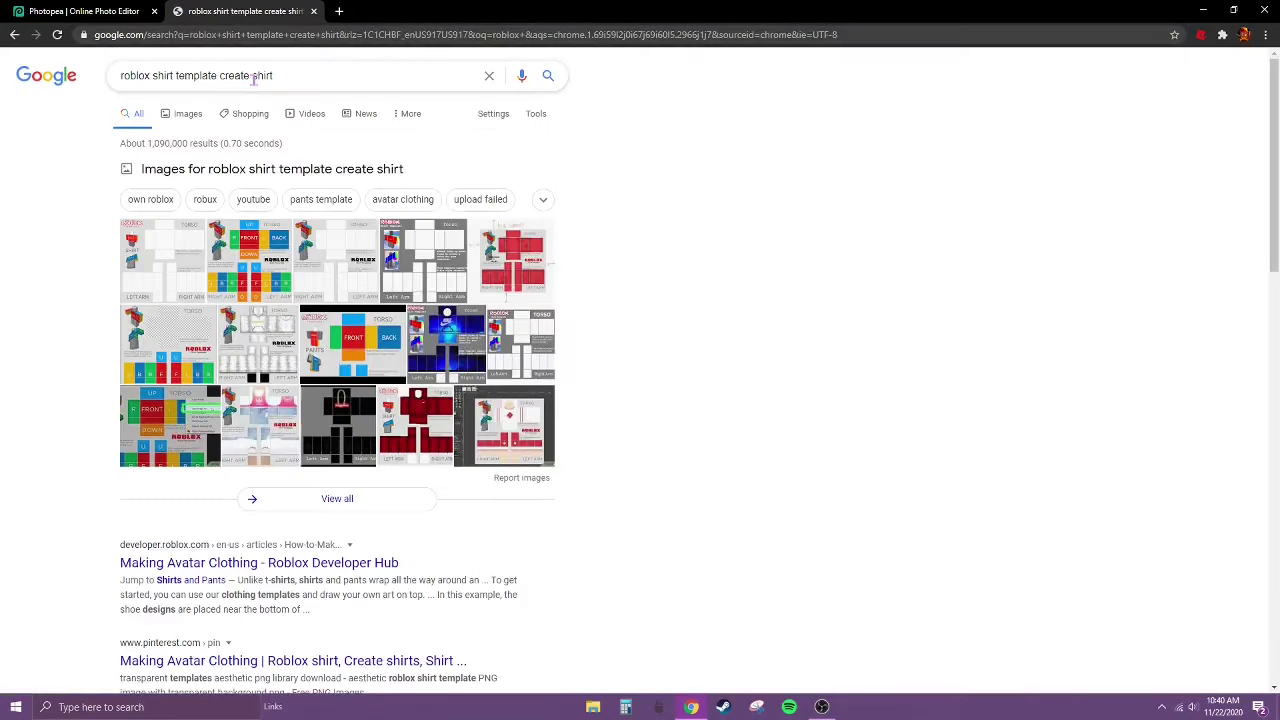
pyautogui.click(150, 265)
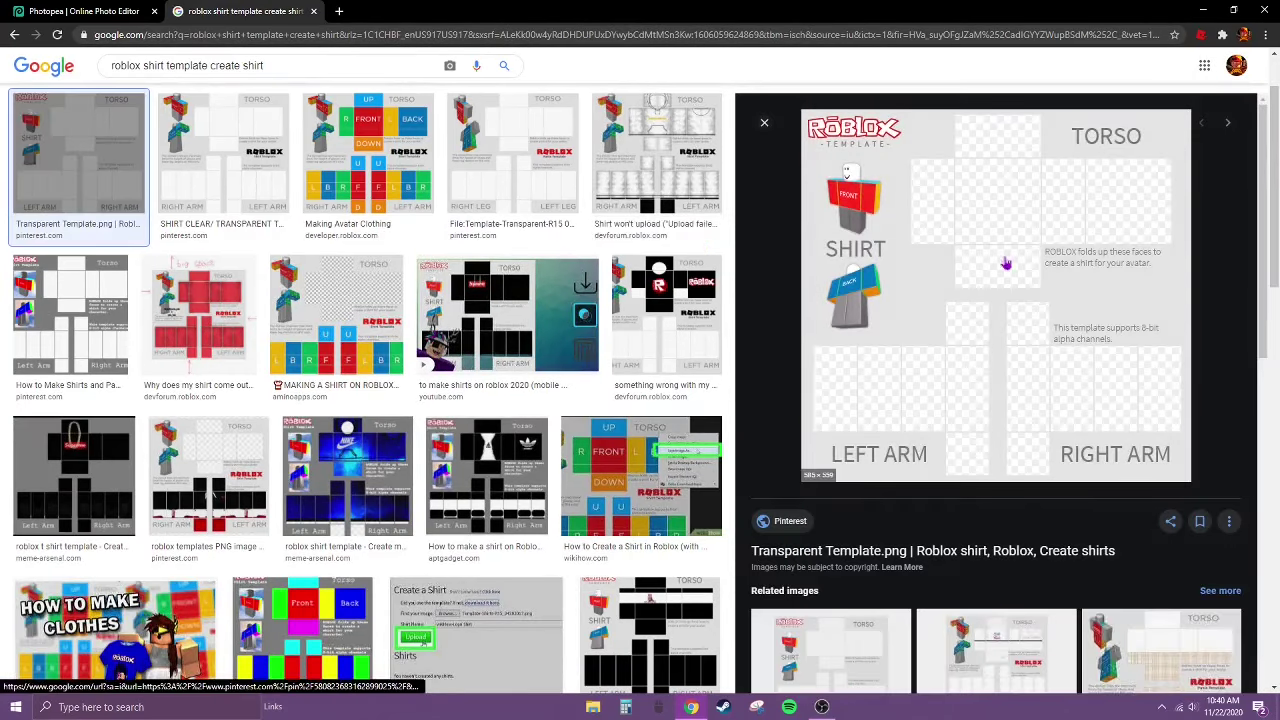
# - Copy the transparent shirt template image and paste it into Photopea as a new document
pyautogui.rightClick(955, 289)
pyautogui.click(1022, 436)
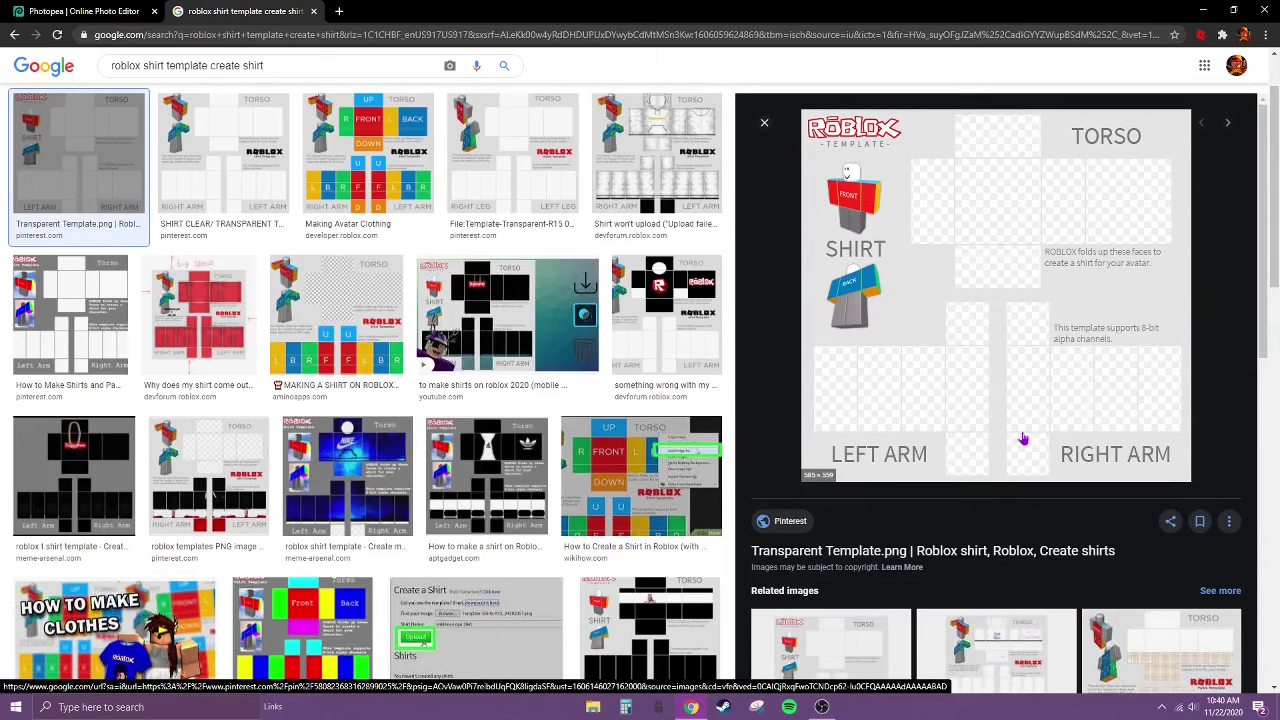
pyautogui.click(4, 6)
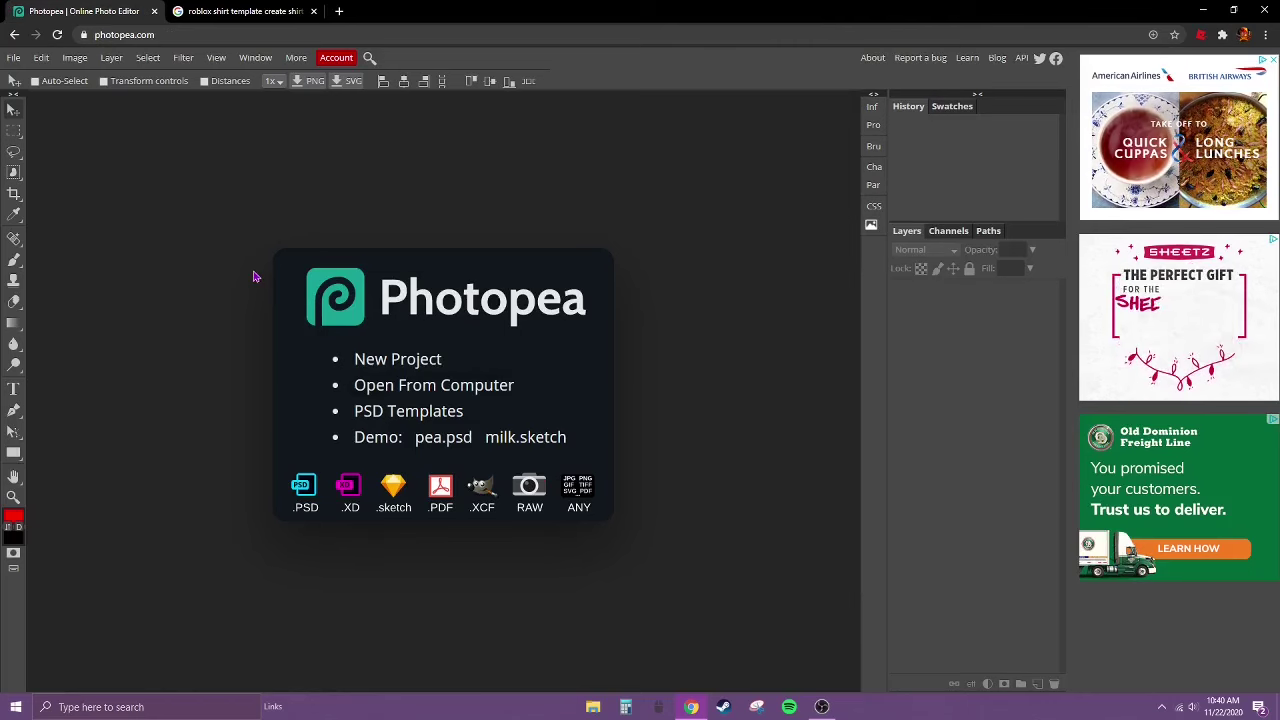
pyautogui.hotkey('ctrl', 'v')
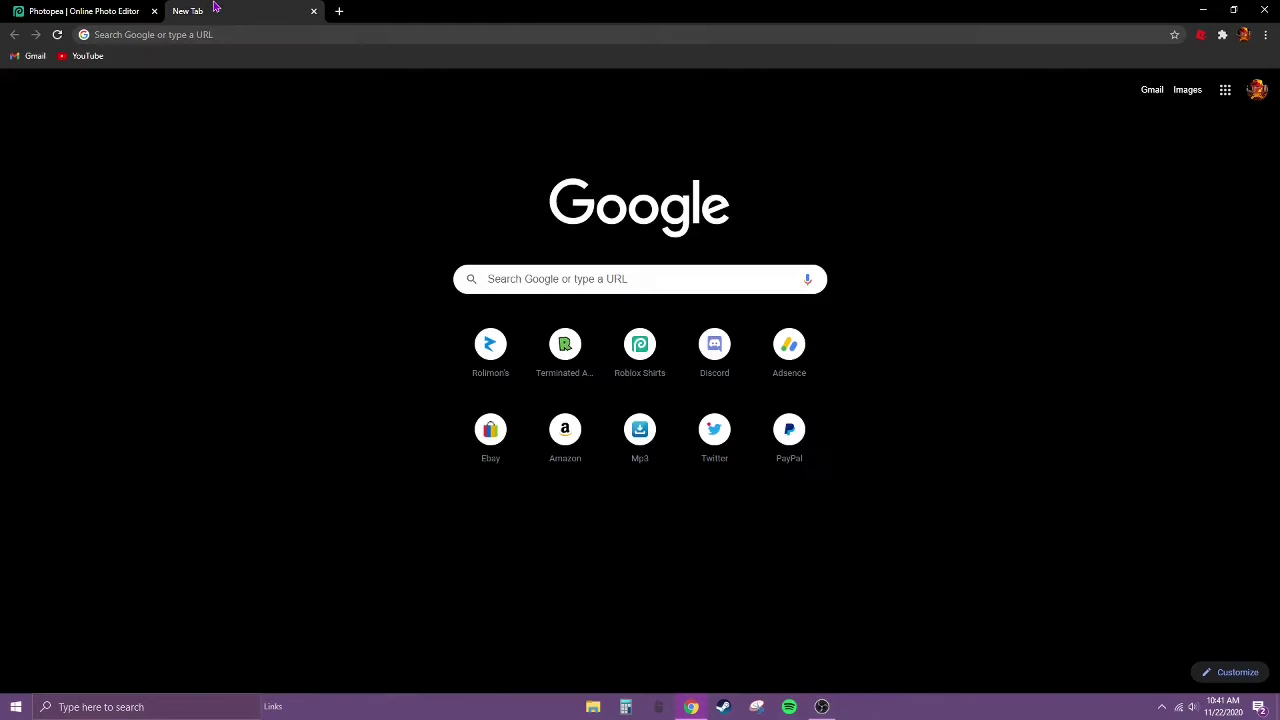
# - Search Google Images for 'tommy hilfiger logo png'
pyautogui.click(272, 33)
pyautogui.write('t')
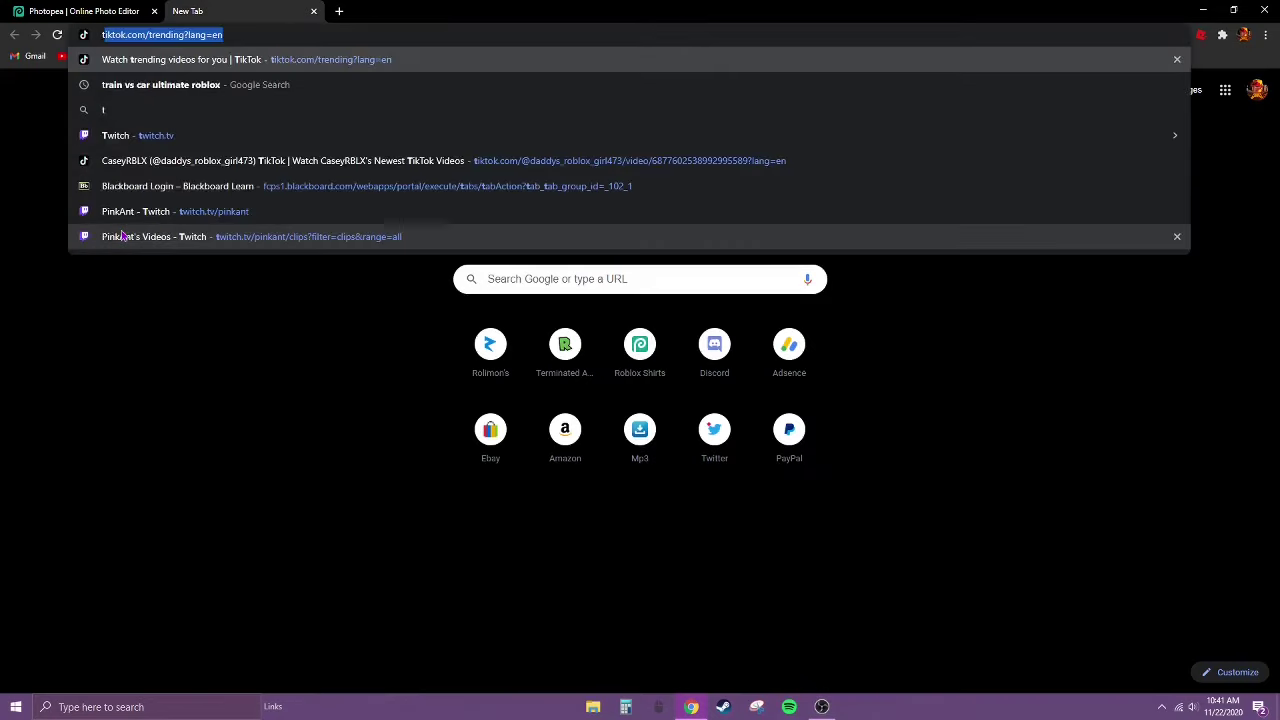
pyautogui.write('ommy hilfiger t shirt')
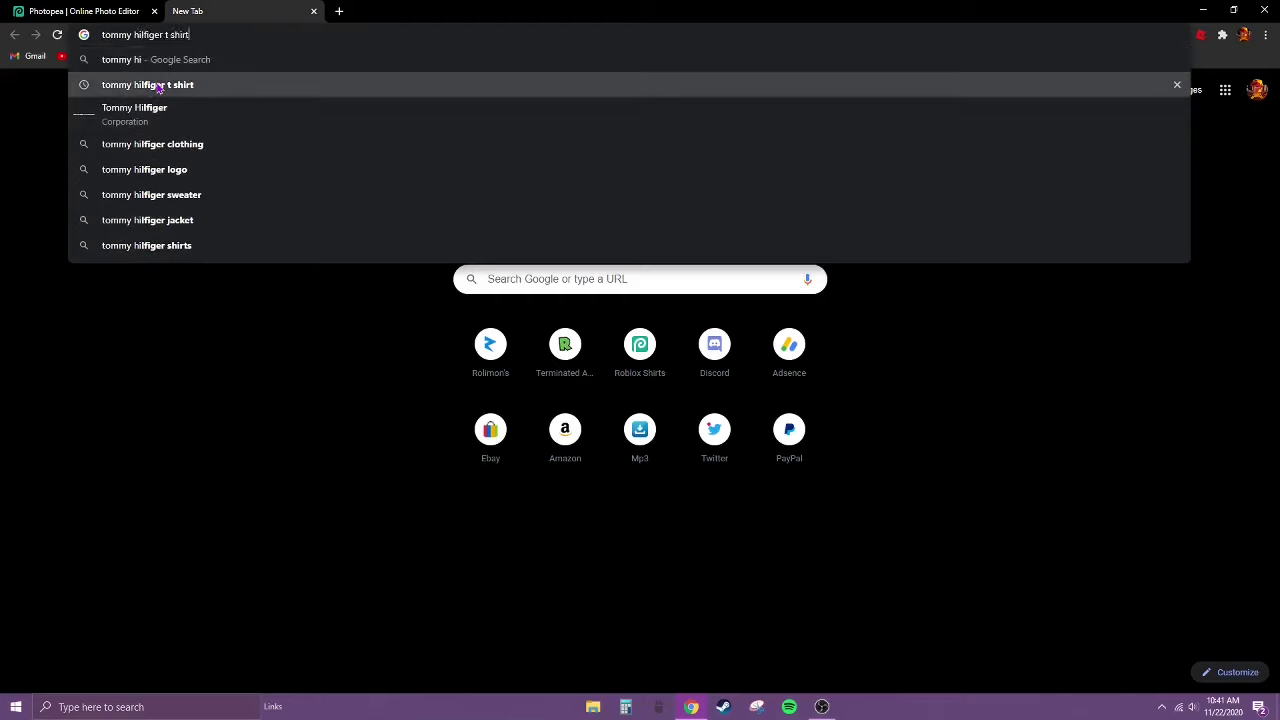
pyautogui.click(152, 86)
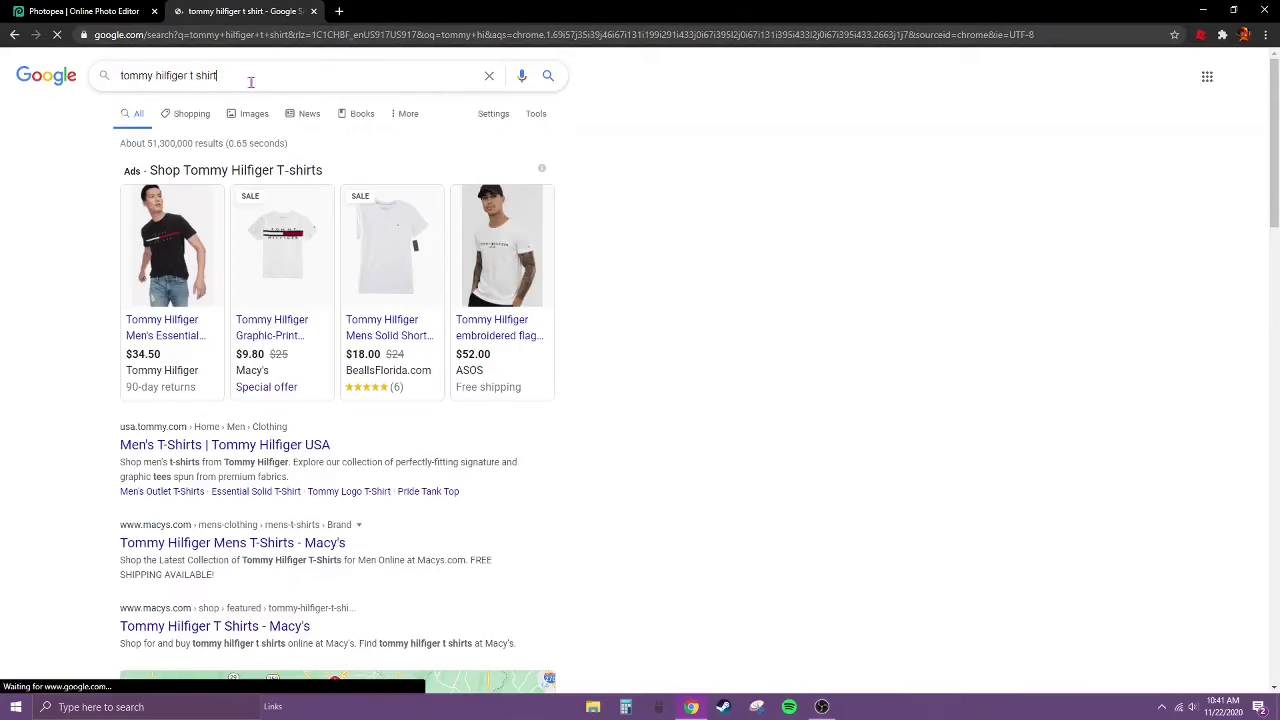
pyautogui.click(251, 82)
pyautogui.press('BackSpace')
pyautogui.press('BackSpace')
pyautogui.press('BackSpace')
pyautogui.press('BackSpace')
pyautogui.press('BackSpace')
pyautogui.press('BackSpace')
pyautogui.press('BackSpace')
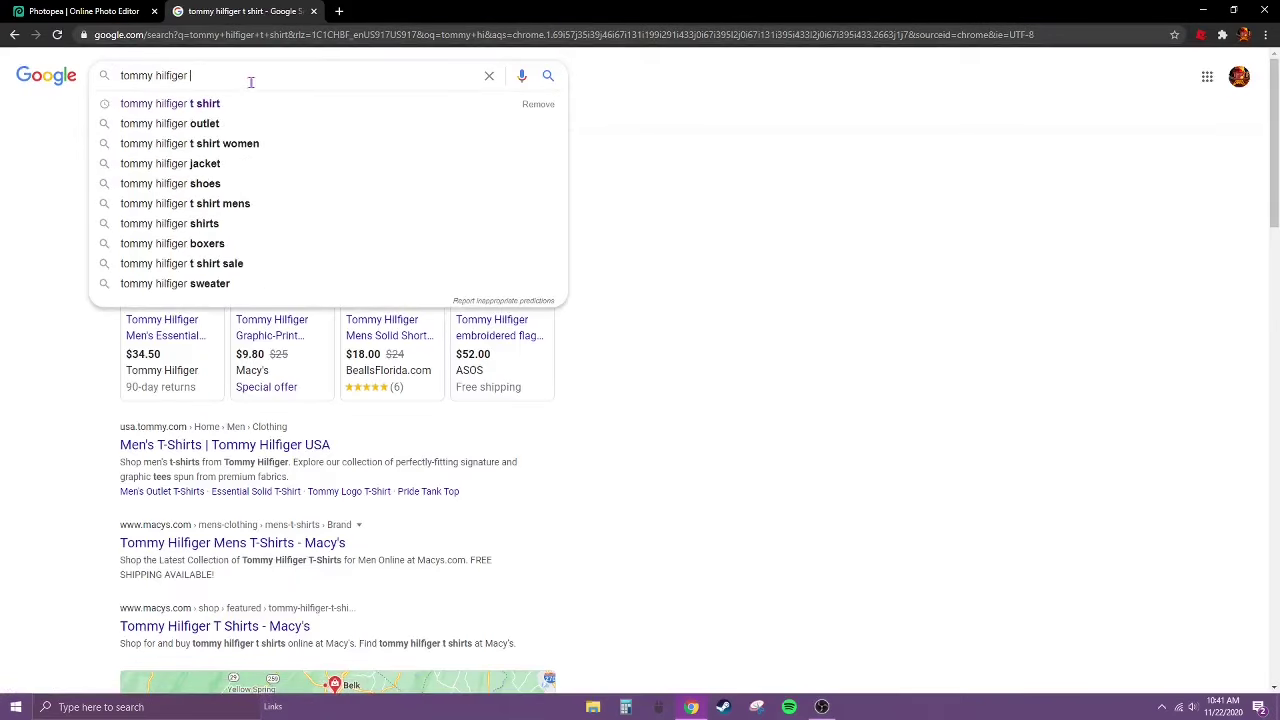
pyautogui.write('logo')
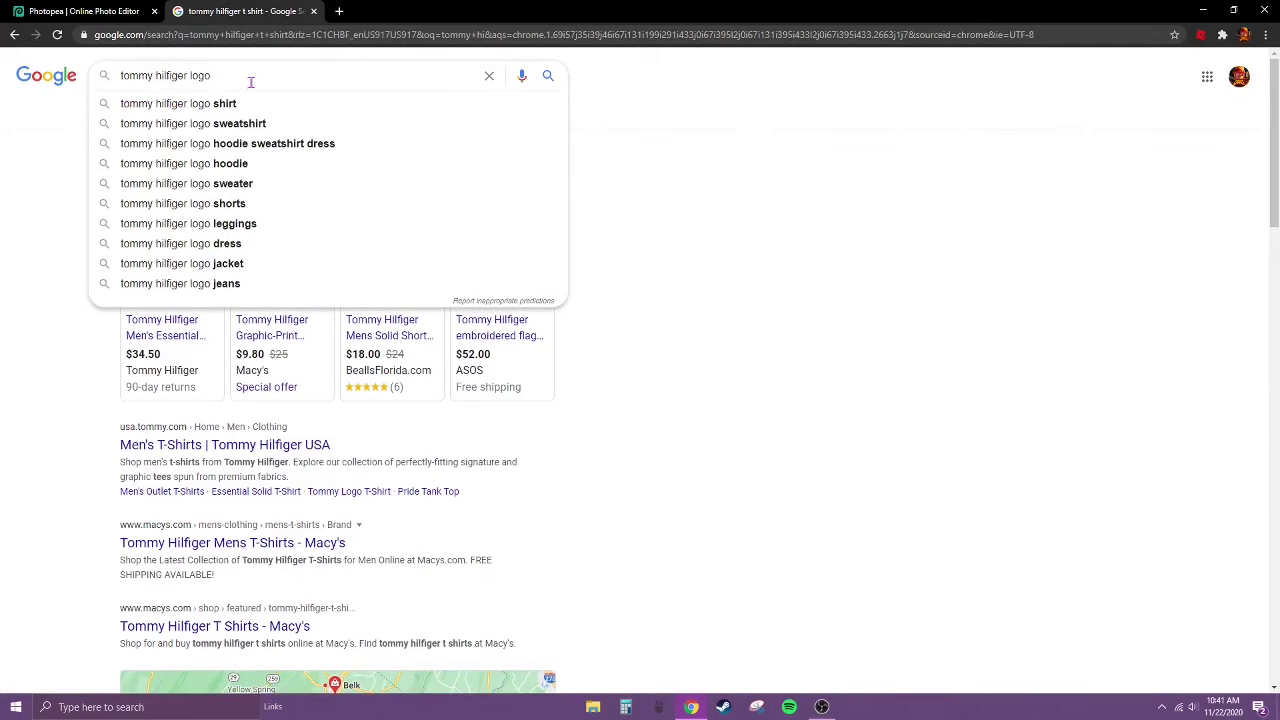
pyautogui.write(' png')
pyautogui.press('Return')
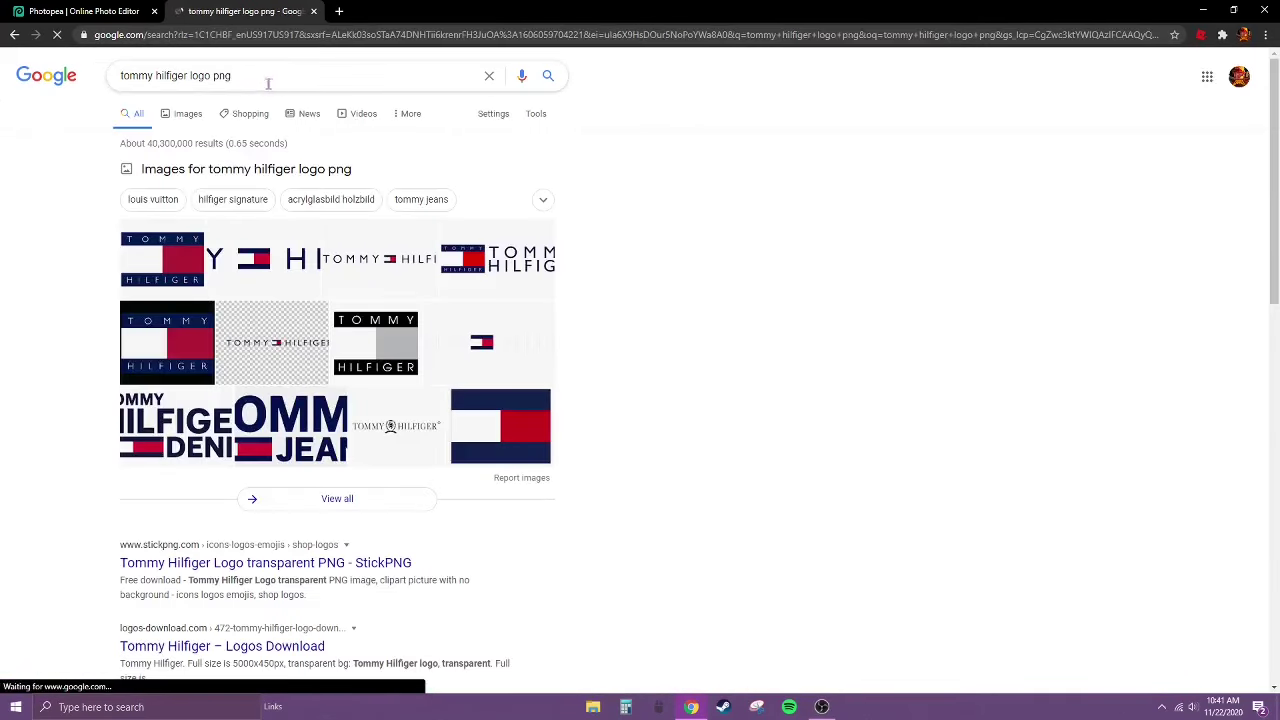
pyautogui.click(190, 117)
# - Preview several Tommy Hilfiger logo results, ending on the Pinterest flag logo
pyautogui.scroll(-1, 207, 360)
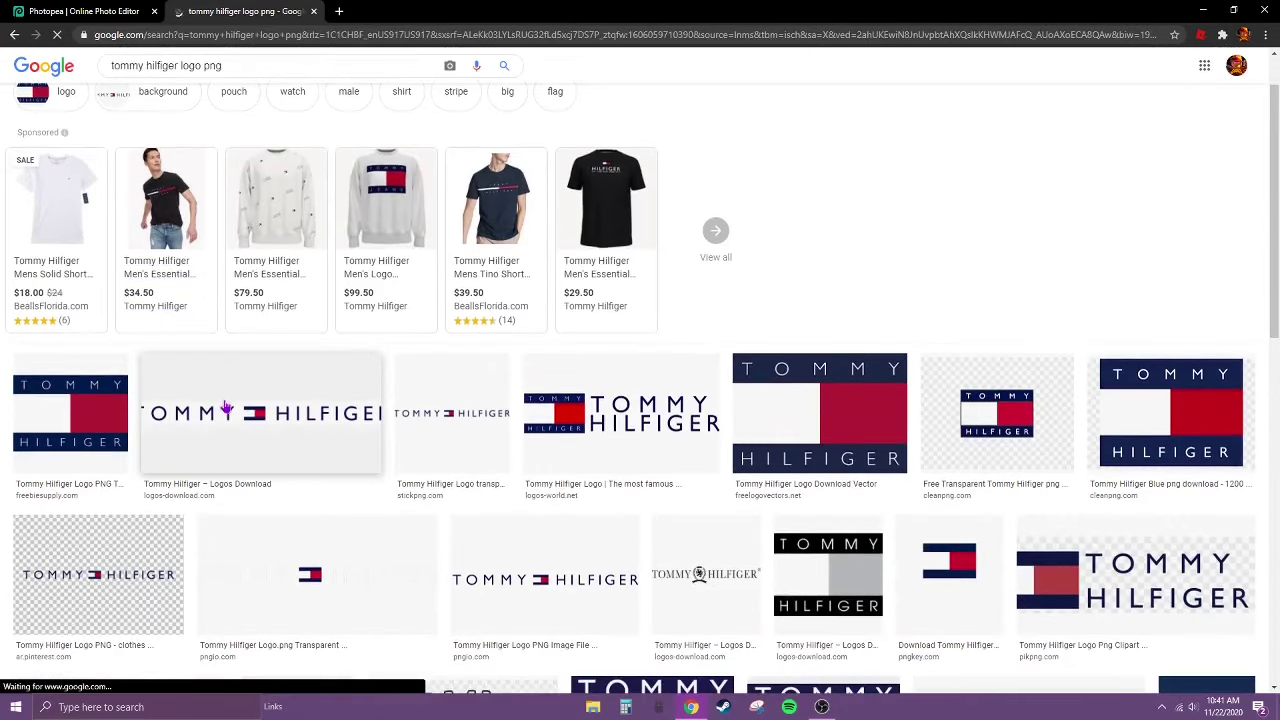
pyautogui.click(69, 406)
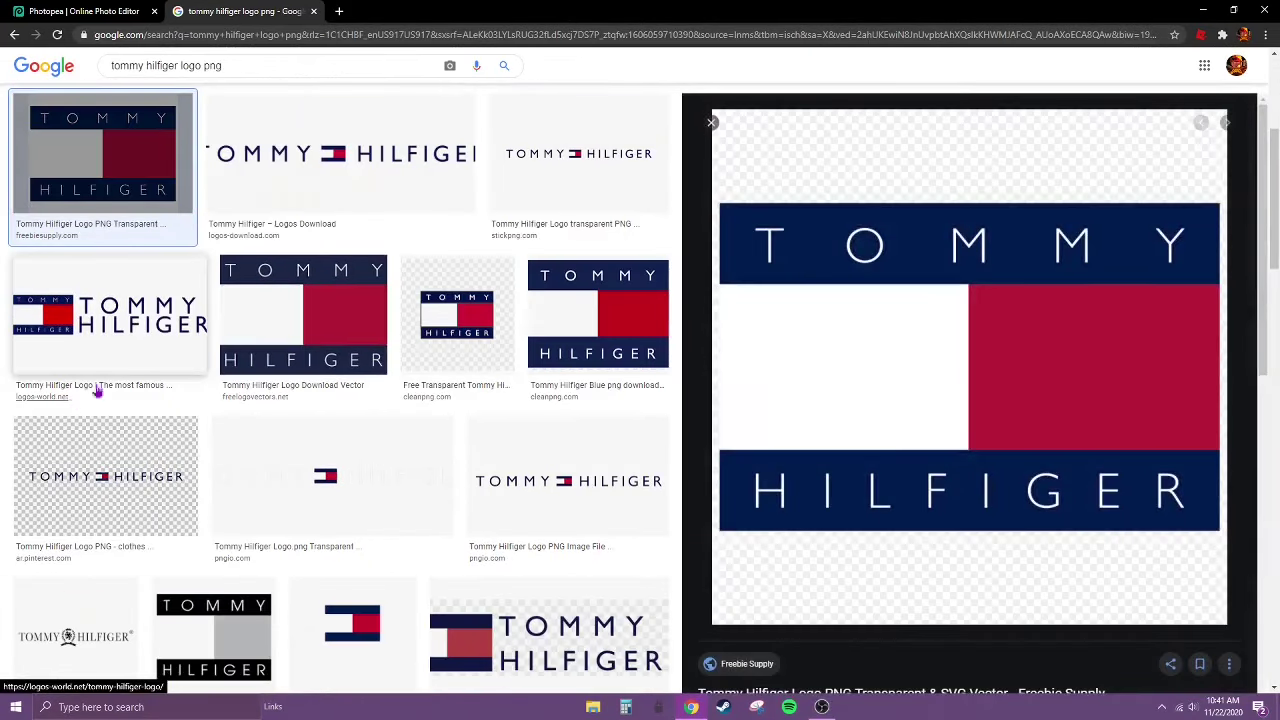
pyautogui.click(345, 165)
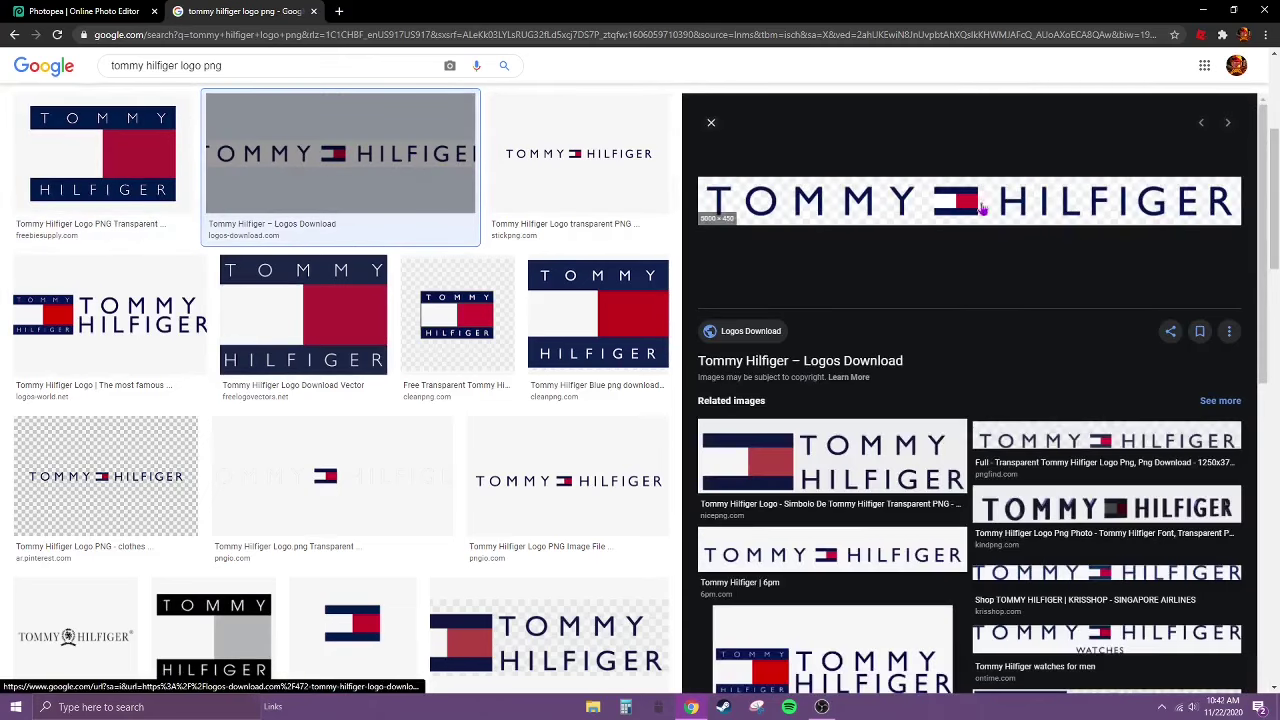
pyautogui.click(832, 460)
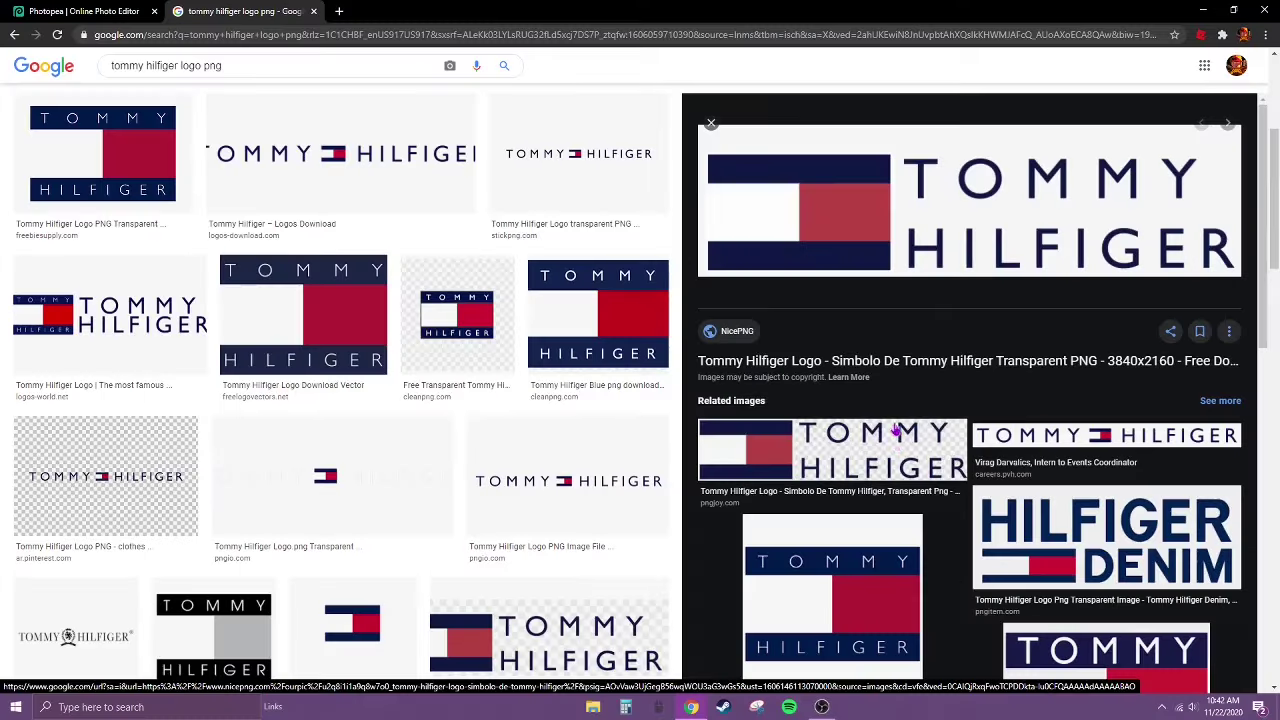
pyautogui.click(727, 458)
pyautogui.hotkey('alt', 'Left')
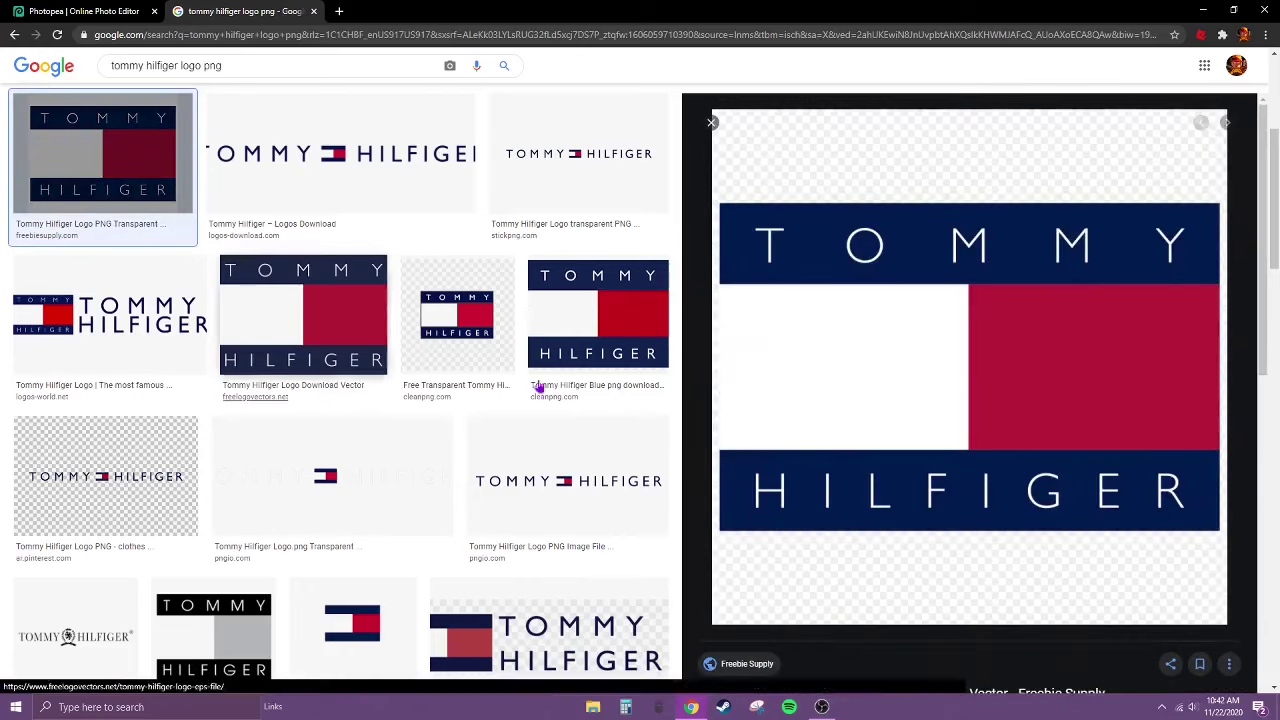
pyautogui.scroll(-2, 836, 256)
pyautogui.scroll(1, 847, 276)
pyautogui.hotkey('alt', 'Left')
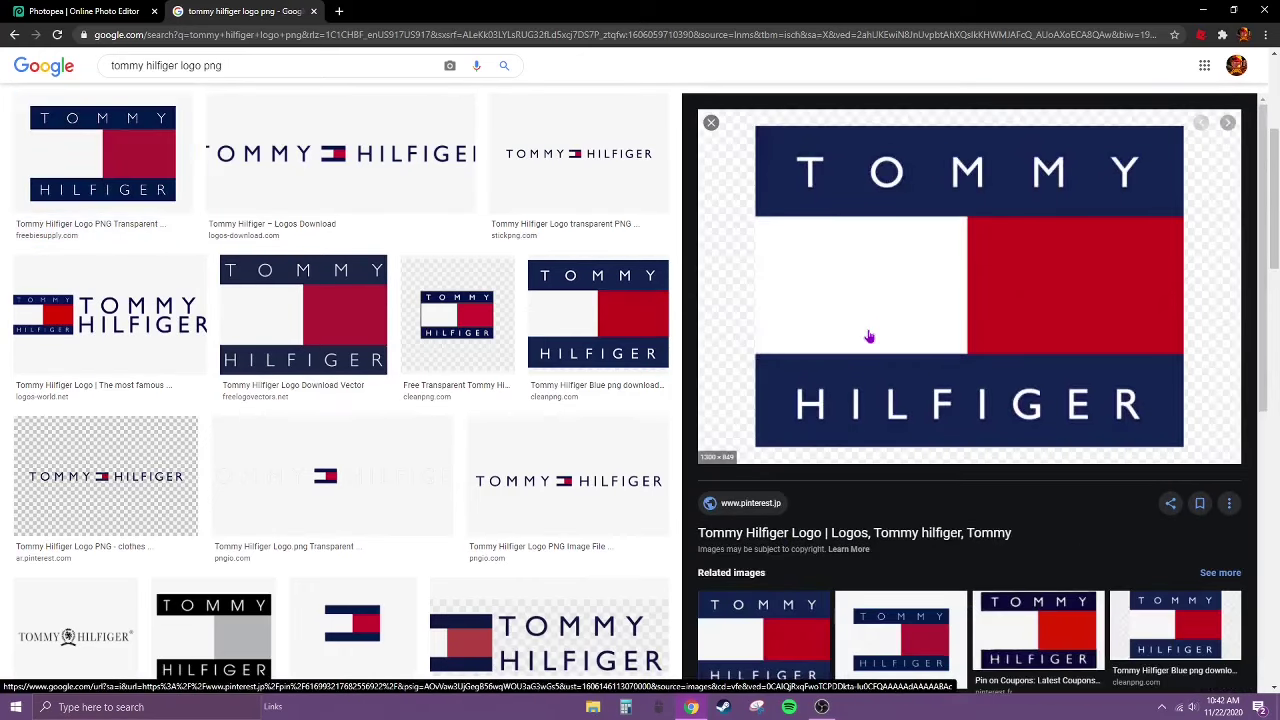
# - Copy the Tommy Hilfiger flag logo and paste it over the shirt template's torso area
pyautogui.rightClick(971, 257)
pyautogui.click(1040, 405)
pyautogui.click(6, 10)
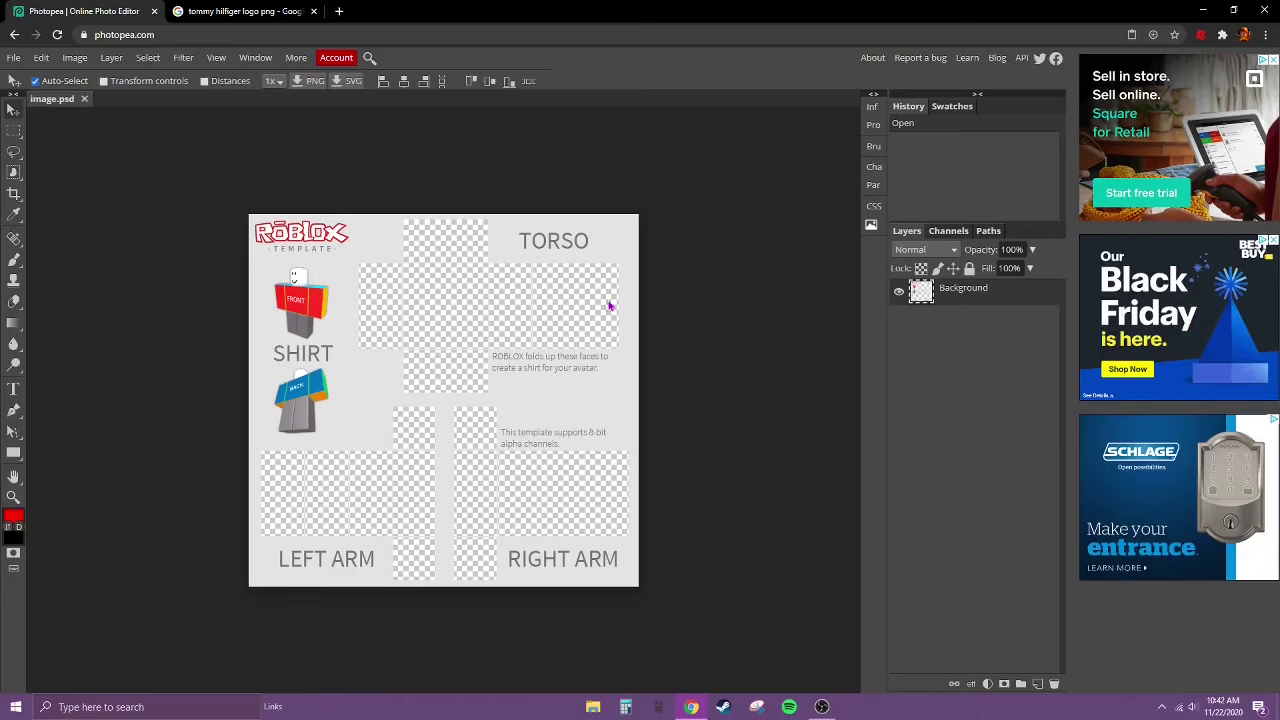
pyautogui.hotkey('ctrl', 'v')
pyautogui.moveTo(366, 337); pyautogui.dragTo(458, 396)
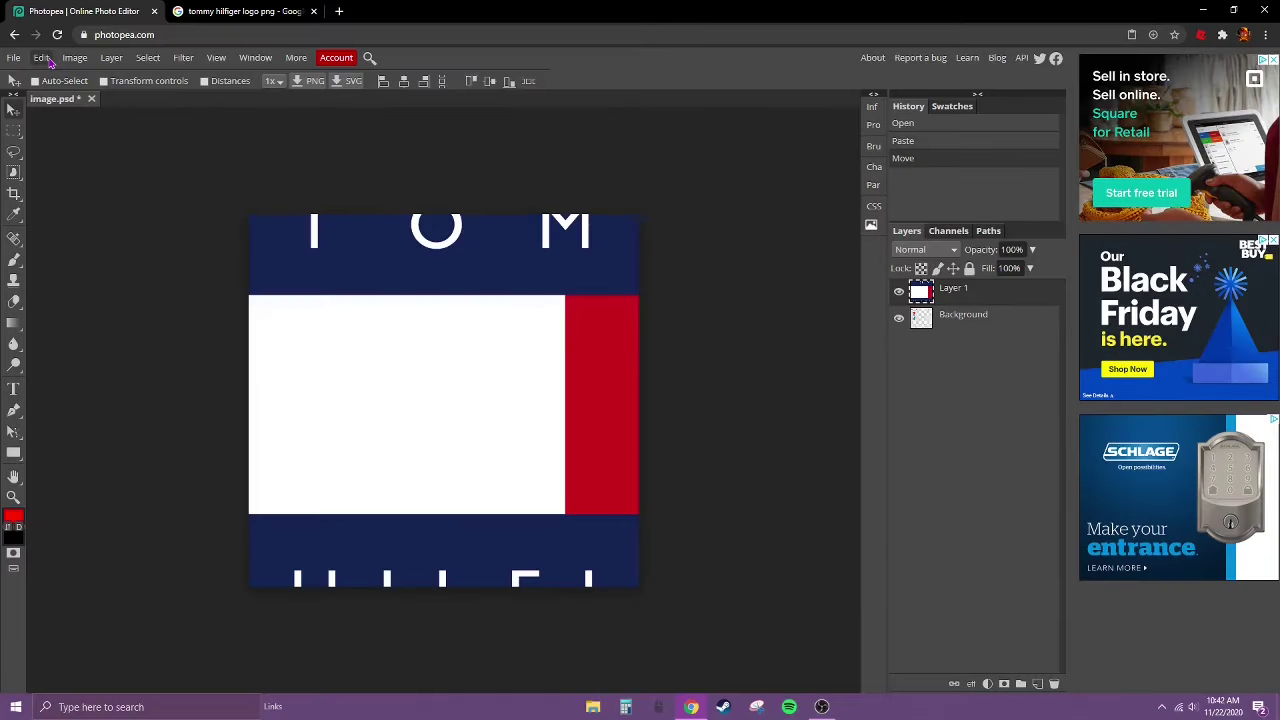
# - Scale the logo narrower and shorter, move it onto the front torso, and commit
pyautogui.click(42, 58)
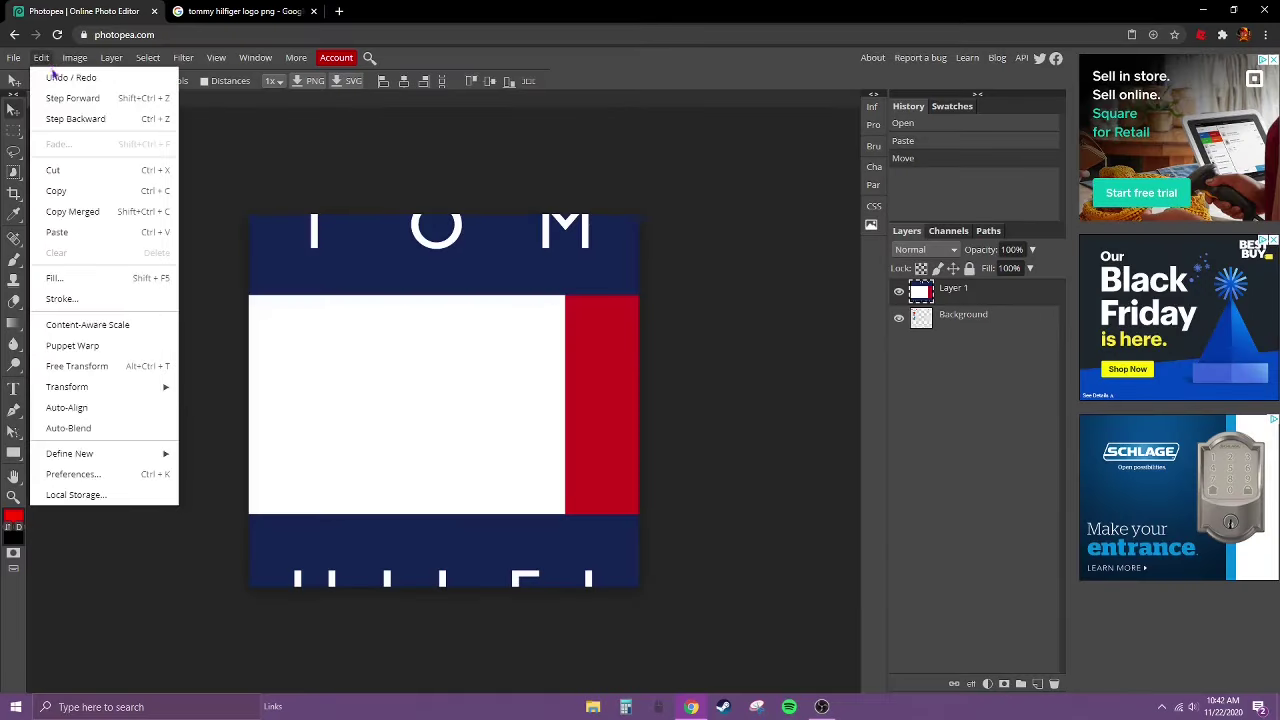
pyautogui.moveTo(150, 386)
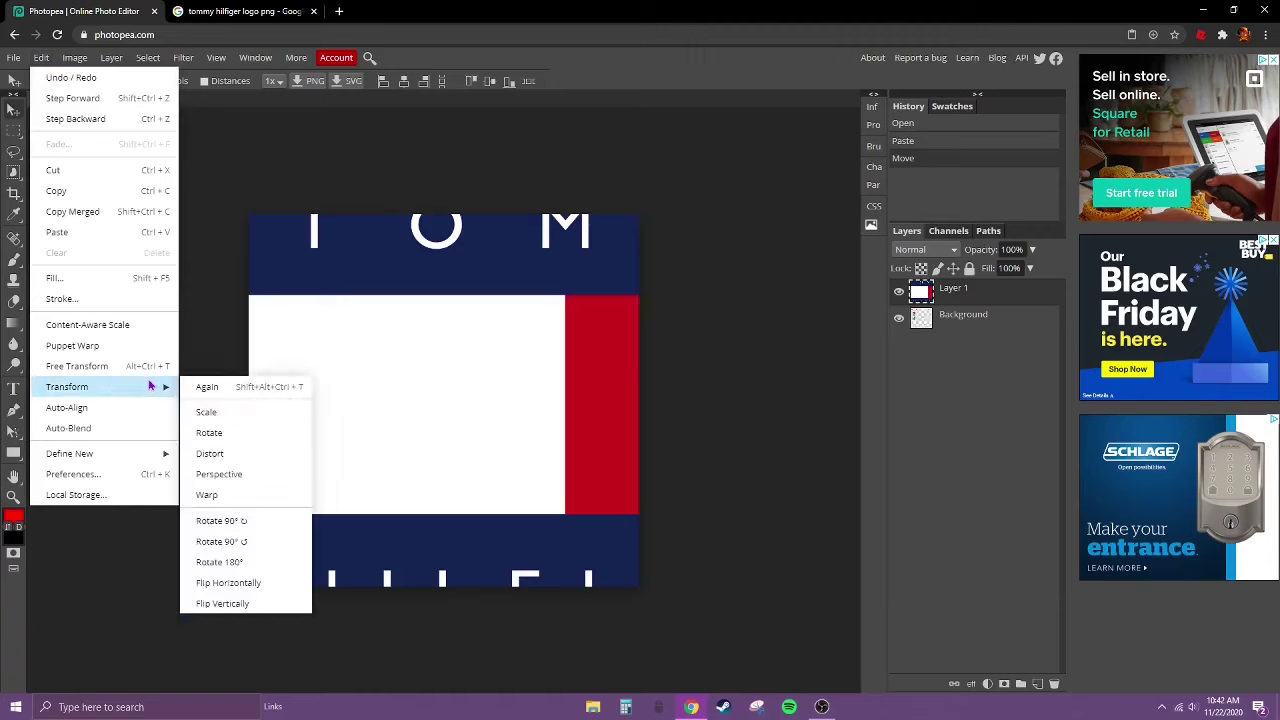
pyautogui.click(201, 410)
pyautogui.moveTo(134, 407); pyautogui.dragTo(806, 382)
pyautogui.moveTo(838, 425); pyautogui.dragTo(297, 393)
pyautogui.hotkey('shift', 'Right')
pyautogui.hotkey('shift', 'Right')
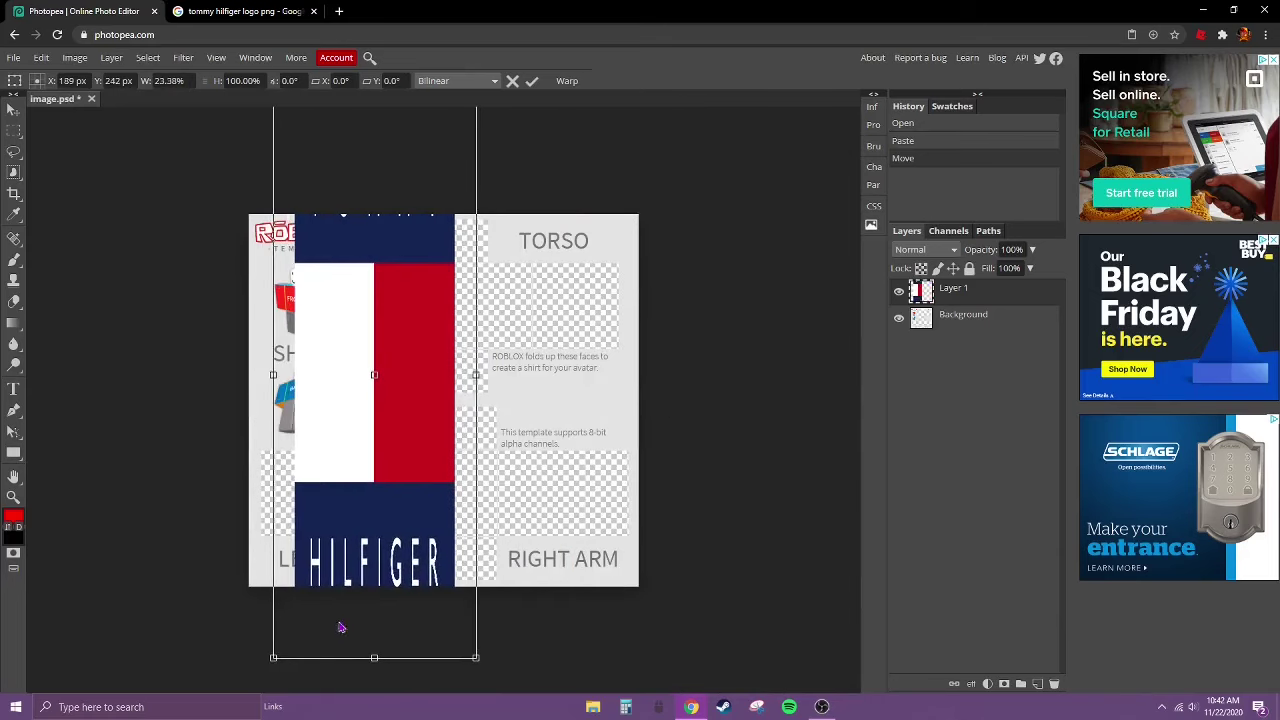
pyautogui.moveTo(381, 662); pyautogui.dragTo(460, 385)
pyautogui.moveTo(349, 304); pyautogui.dragTo(457, 304)
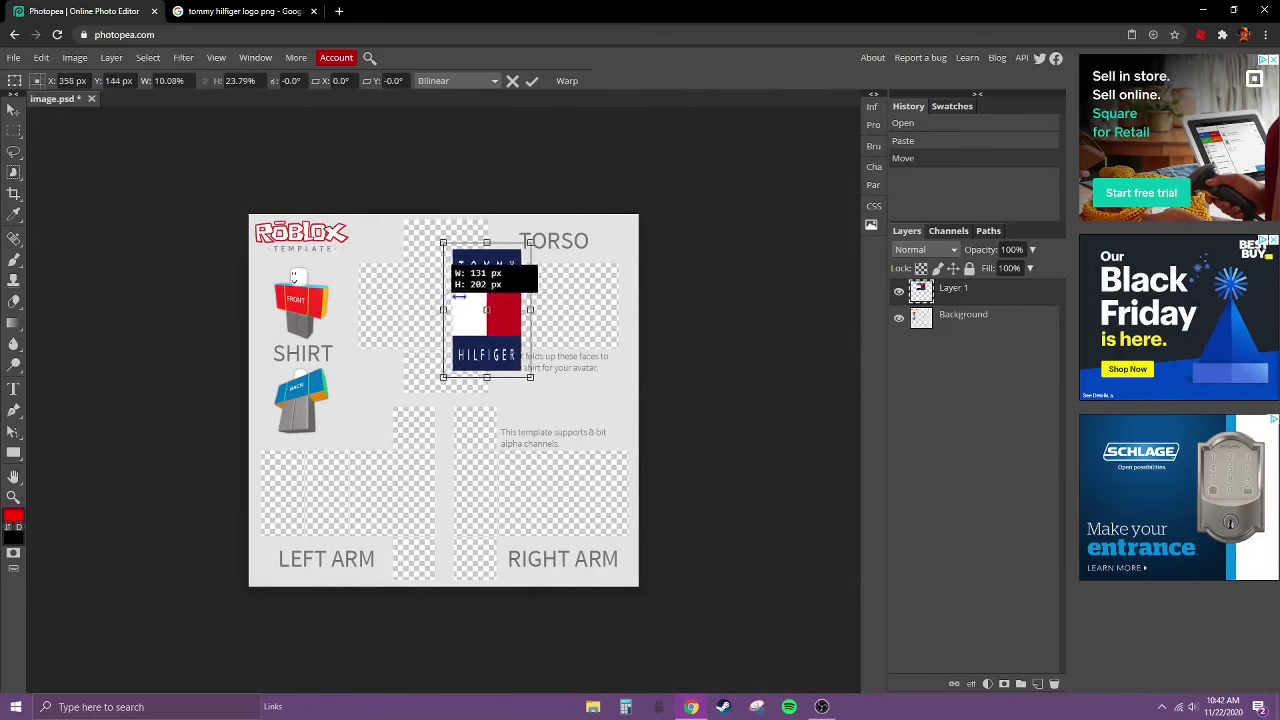
pyautogui.moveTo(474, 250); pyautogui.dragTo(445, 283)
pyautogui.press('Return')
# - Rescale and free-transform the logo again, nudging it up and left into place
pyautogui.click(41, 57)
pyautogui.click(212, 405)
pyautogui.press('Return')
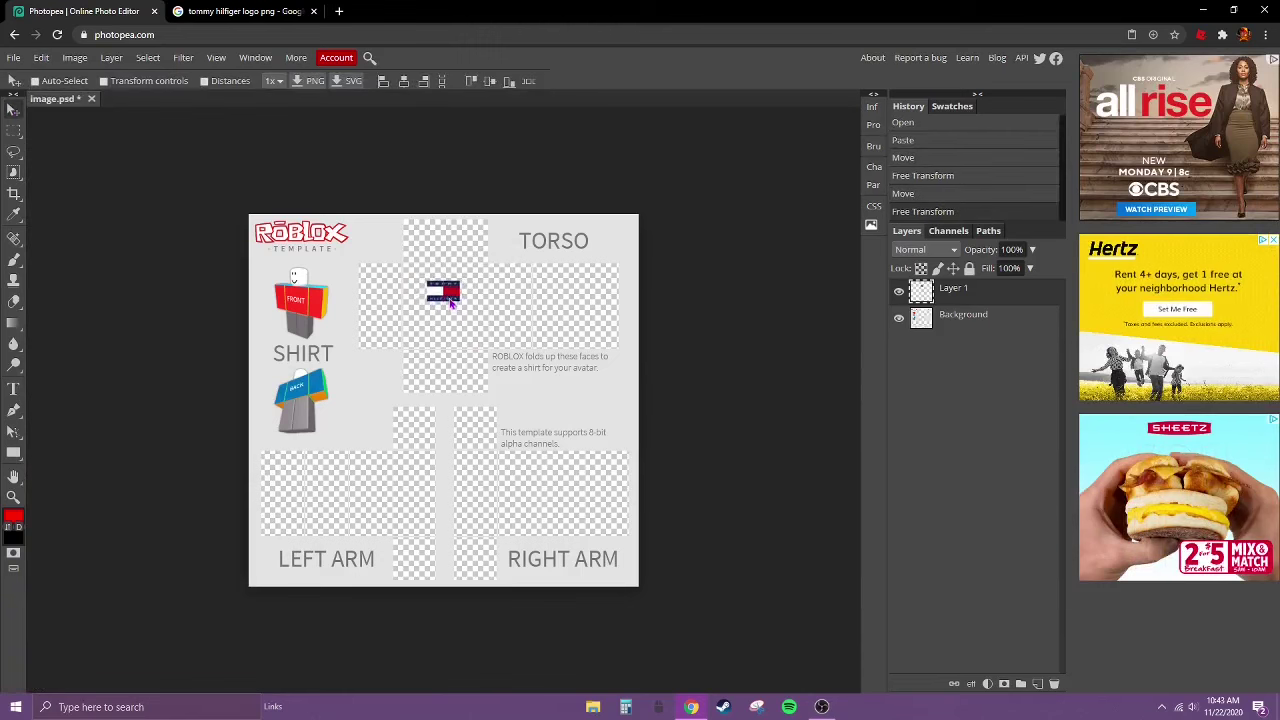
pyautogui.press('Up')
pyautogui.press('Up')
pyautogui.click(41, 57)
pyautogui.click(157, 346)
pyautogui.moveTo(445, 299); pyautogui.dragTo(447, 301)
pyautogui.press('Return')
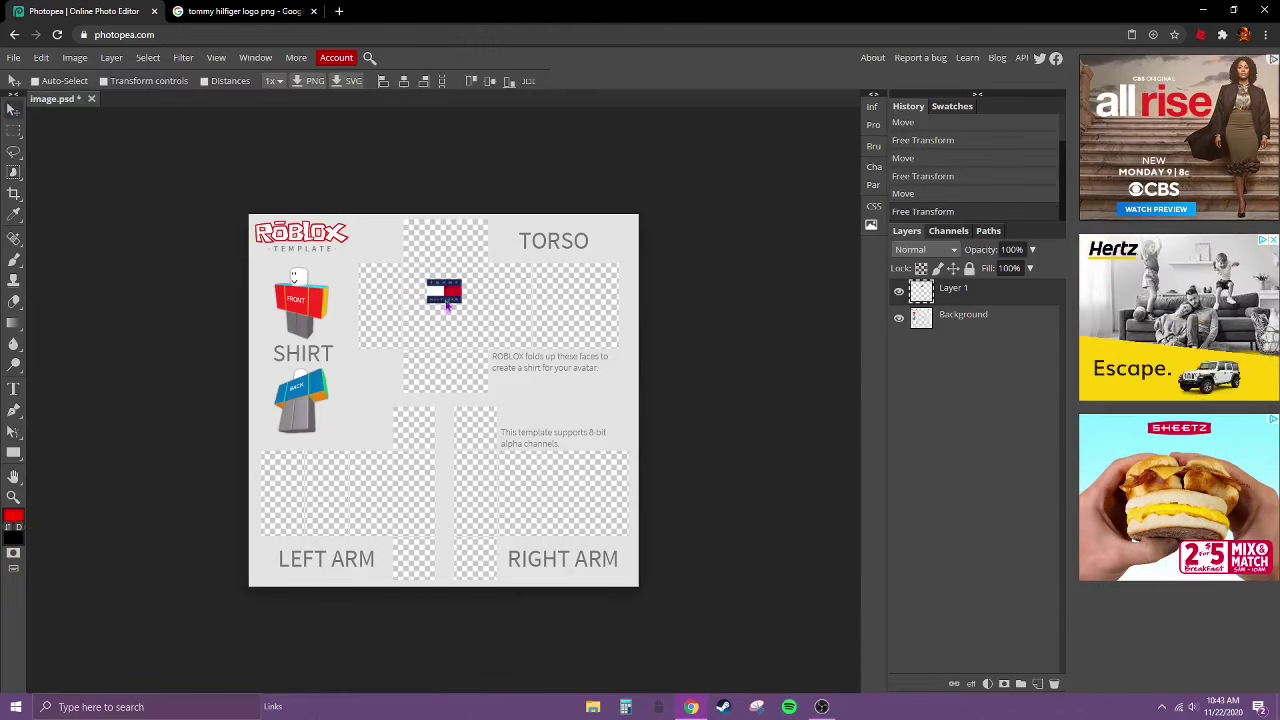
pyautogui.press('Left')
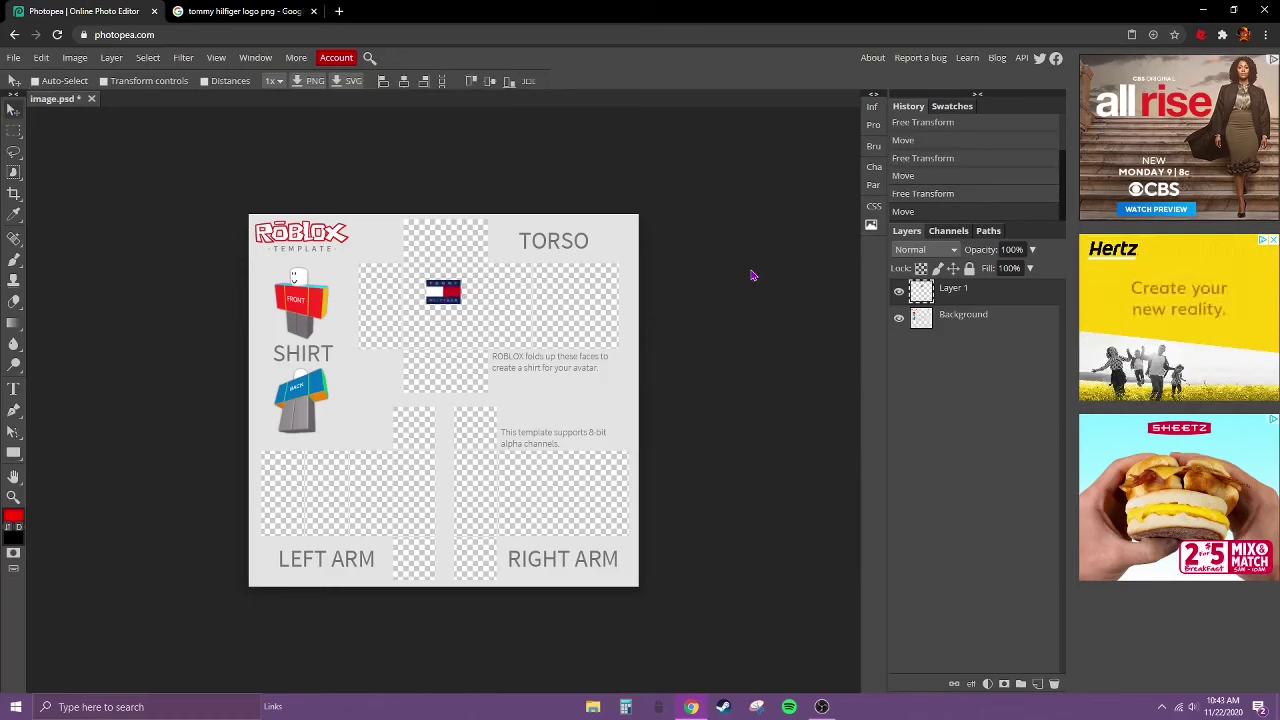
# - Revert the logo to an earlier History state and shift it slightly down on the torso
pyautogui.click(946, 194)
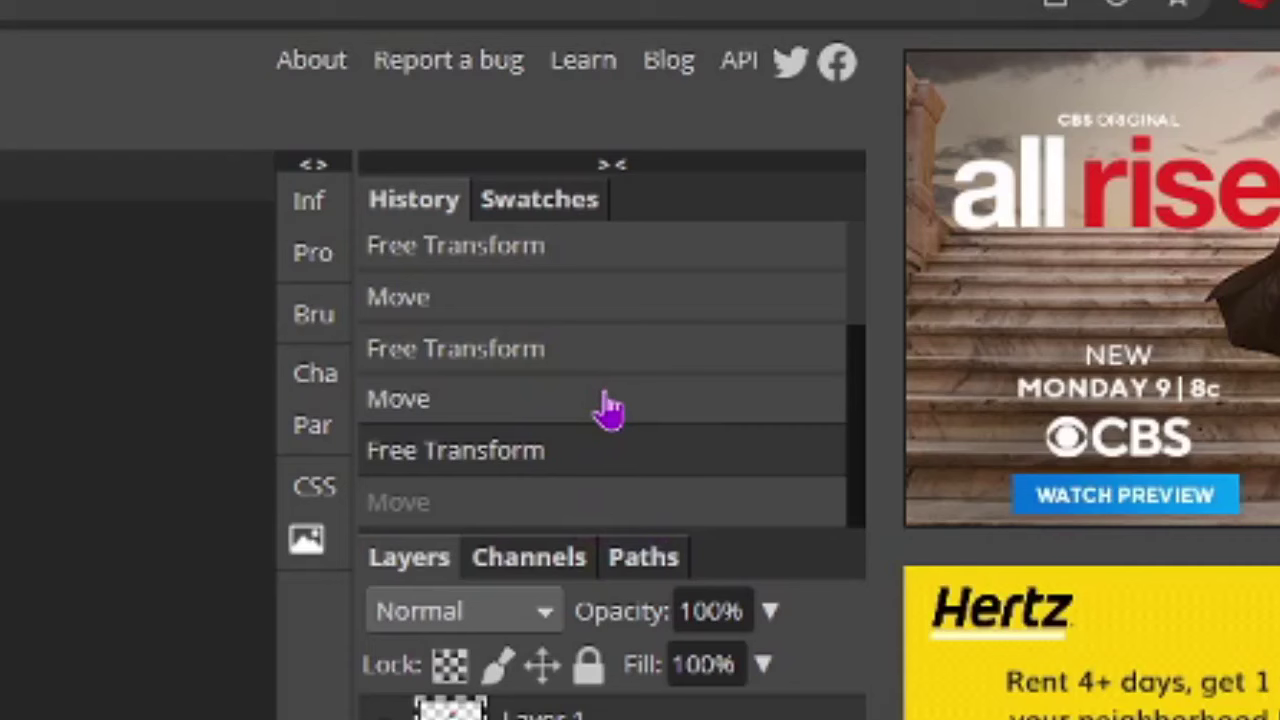
pyautogui.click(976, 177)
pyautogui.click(968, 158)
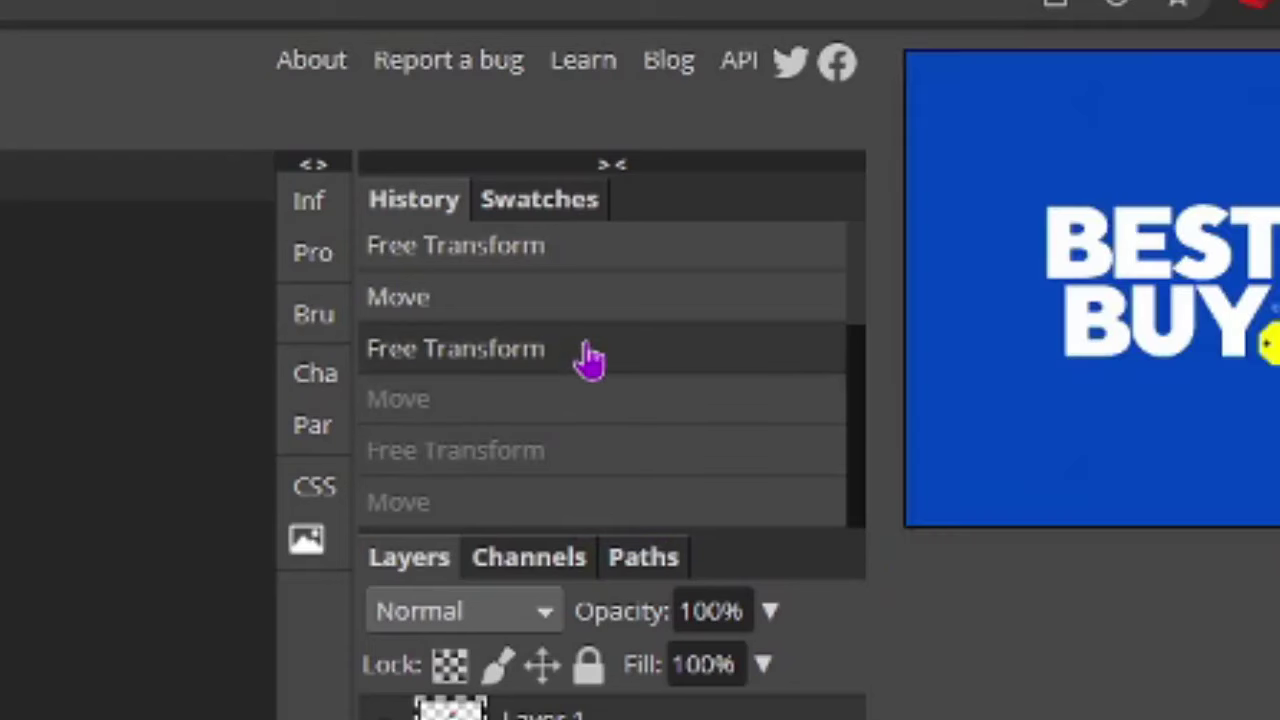
pyautogui.click(556, 300)
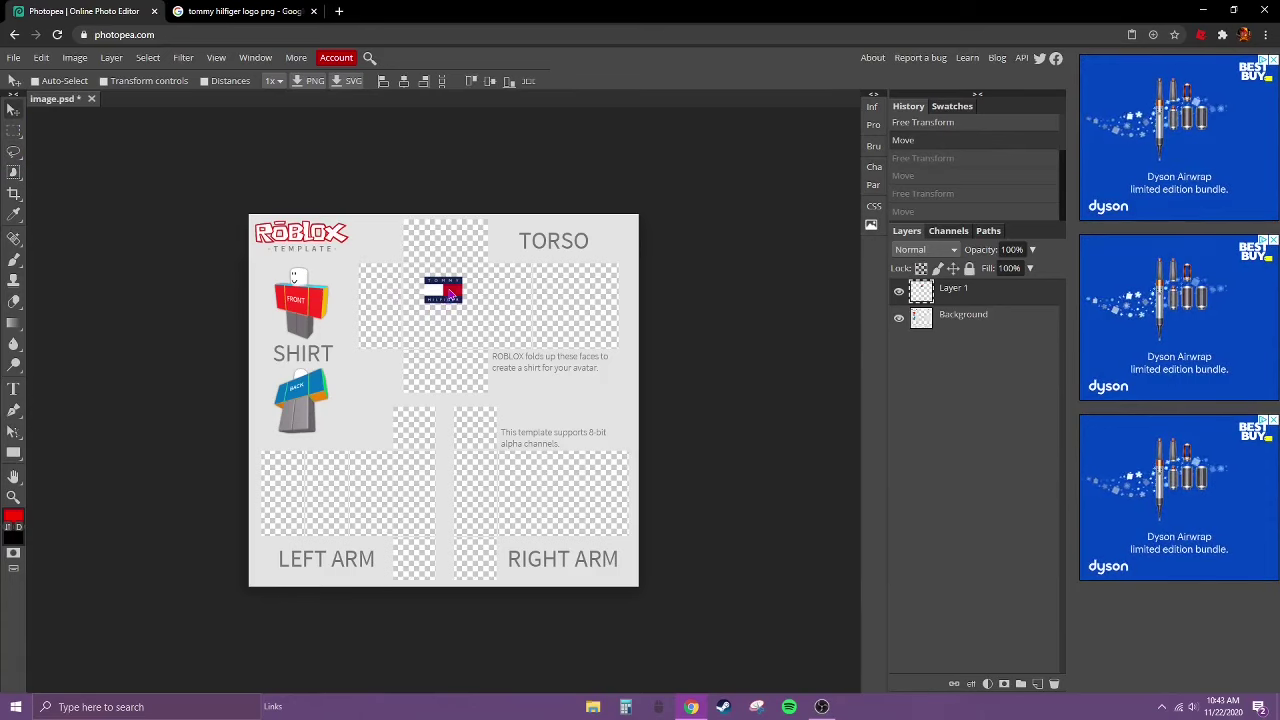
pyautogui.moveTo(450, 292); pyautogui.dragTo(452, 296)
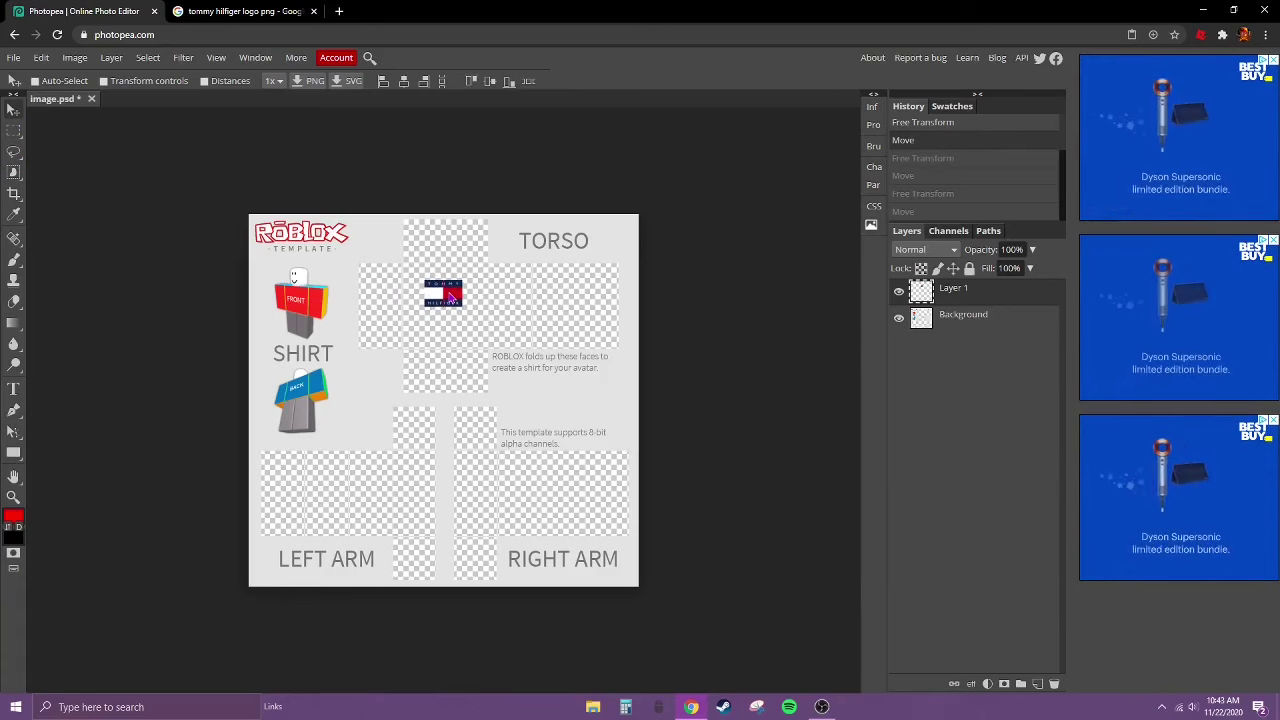
pyautogui.click(268, 10)
# - Replace the Google Images query with 'blue' and run the search
pyautogui.scroll(3, 209, 306)
pyautogui.click(20, 11)
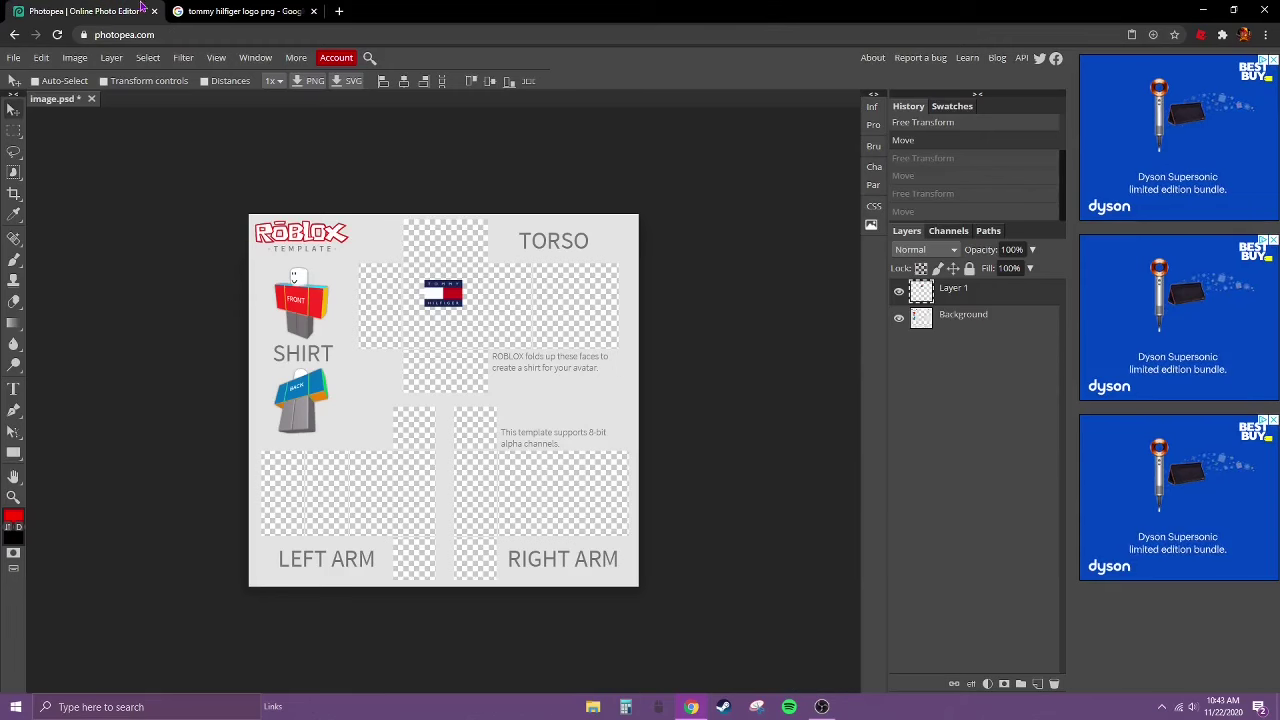
pyautogui.click(192, 10)
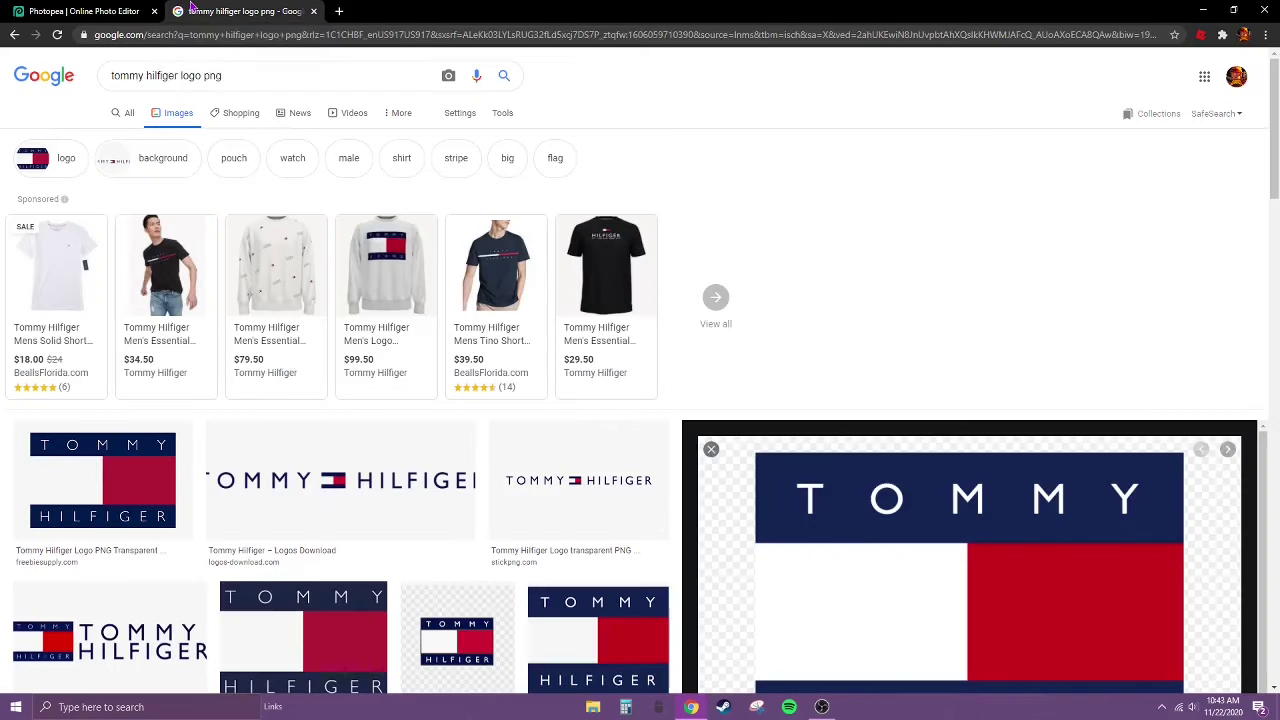
pyautogui.tripleClick(279, 75)
pyautogui.write('b')
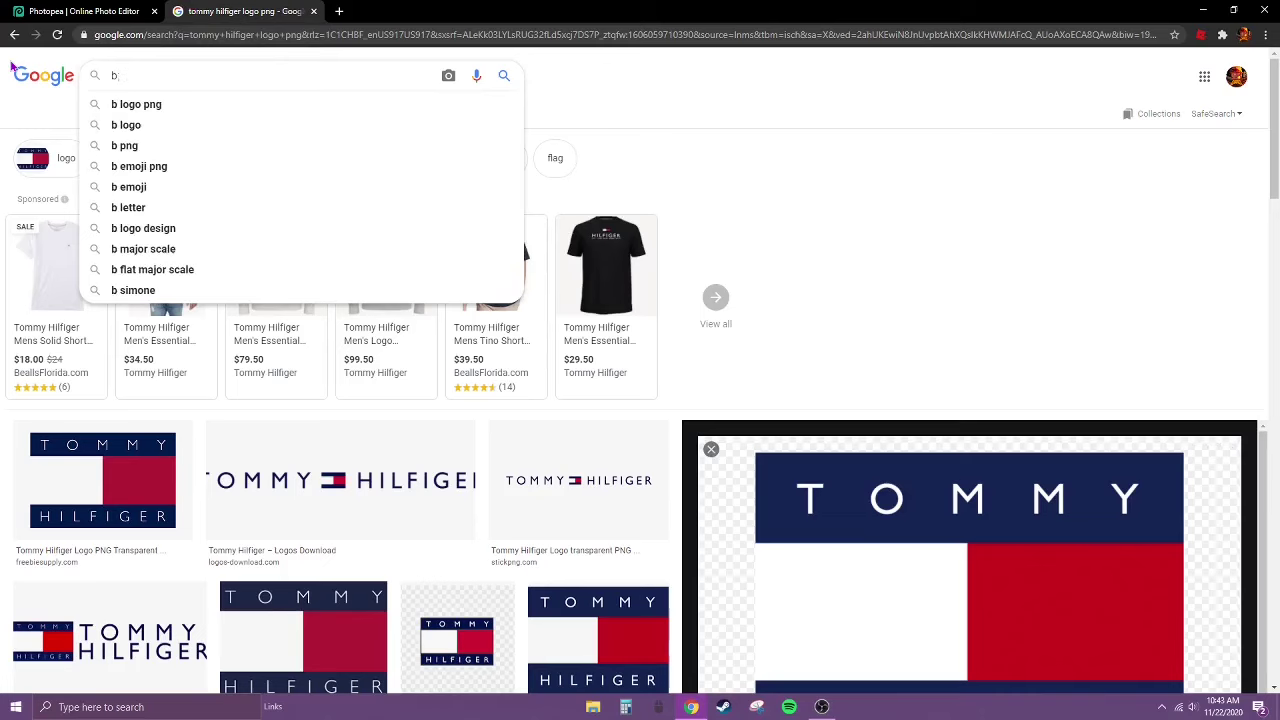
pyautogui.write('lue')
pyautogui.press('Return')
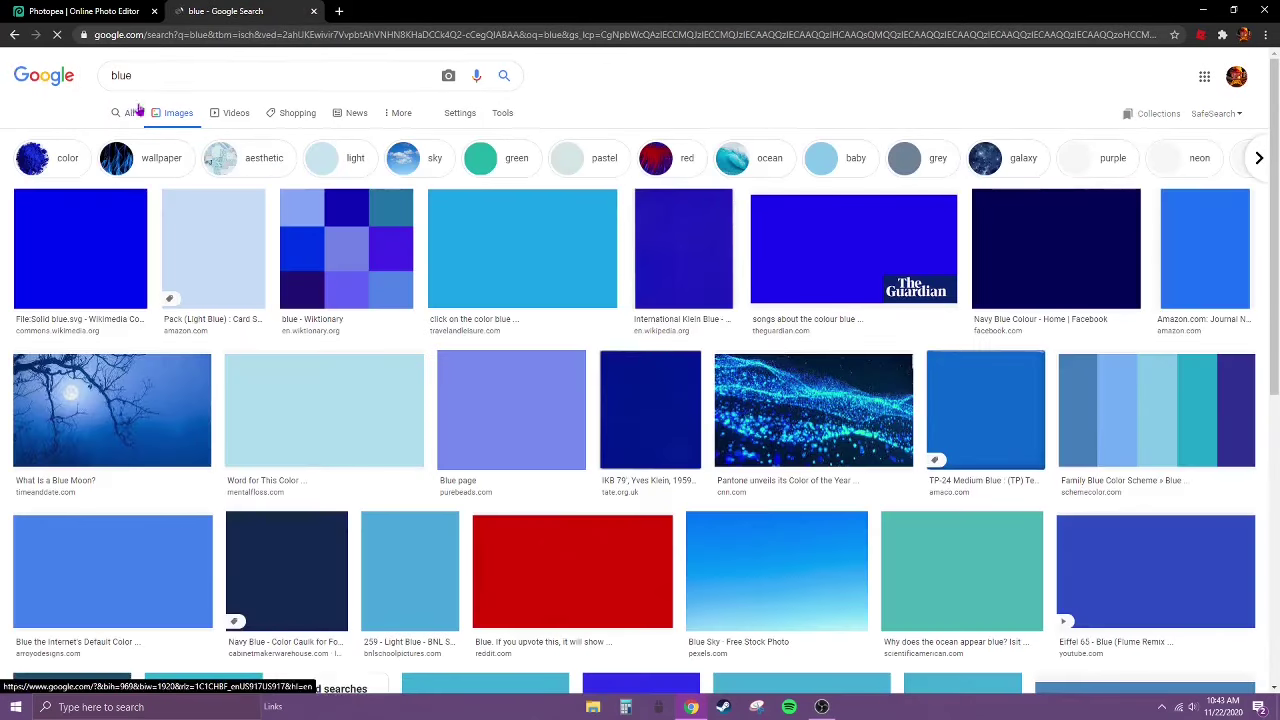
# - Copy the light-blue image result and return to Photopea
pyautogui.click(323, 414)
pyautogui.rightClick(963, 272)
pyautogui.click(1010, 429)
pyautogui.click(6, 10)
# - Paste the light-blue image, scale it to all four canvas edges, and place it below the template
pyautogui.hotkey('ctrl', 'v')
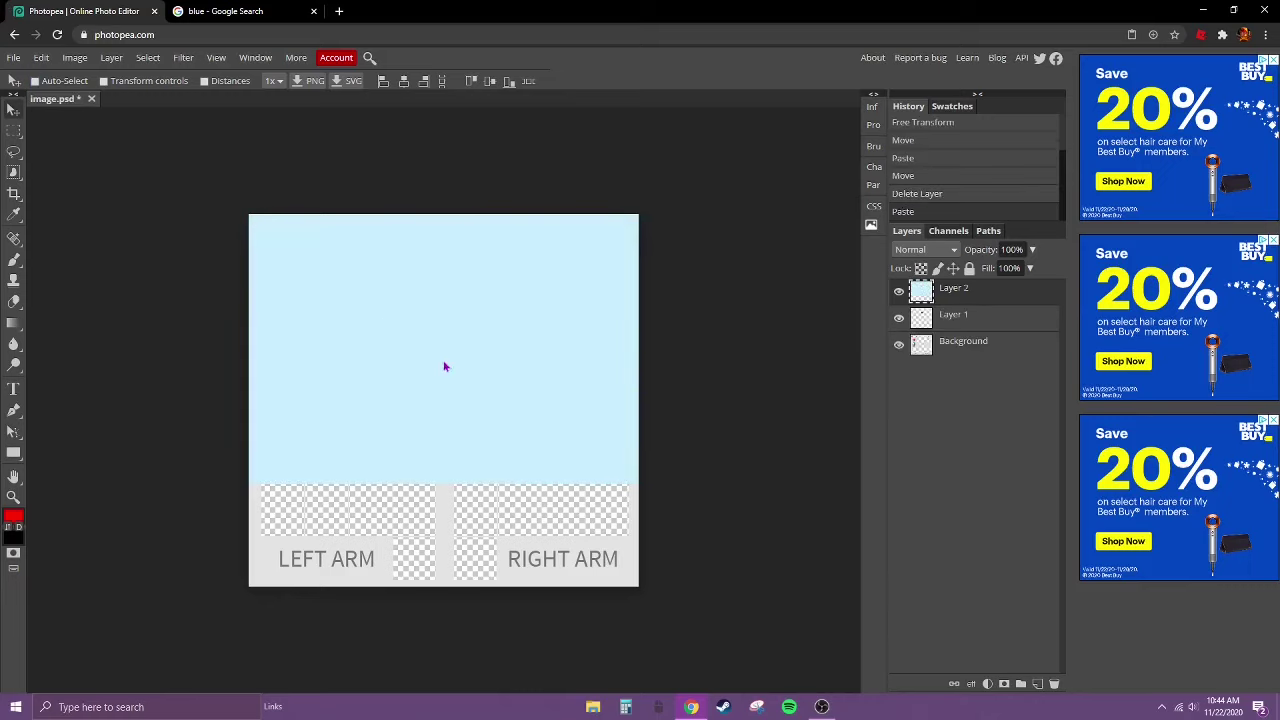
pyautogui.moveTo(444, 369); pyautogui.dragTo(405, 432)
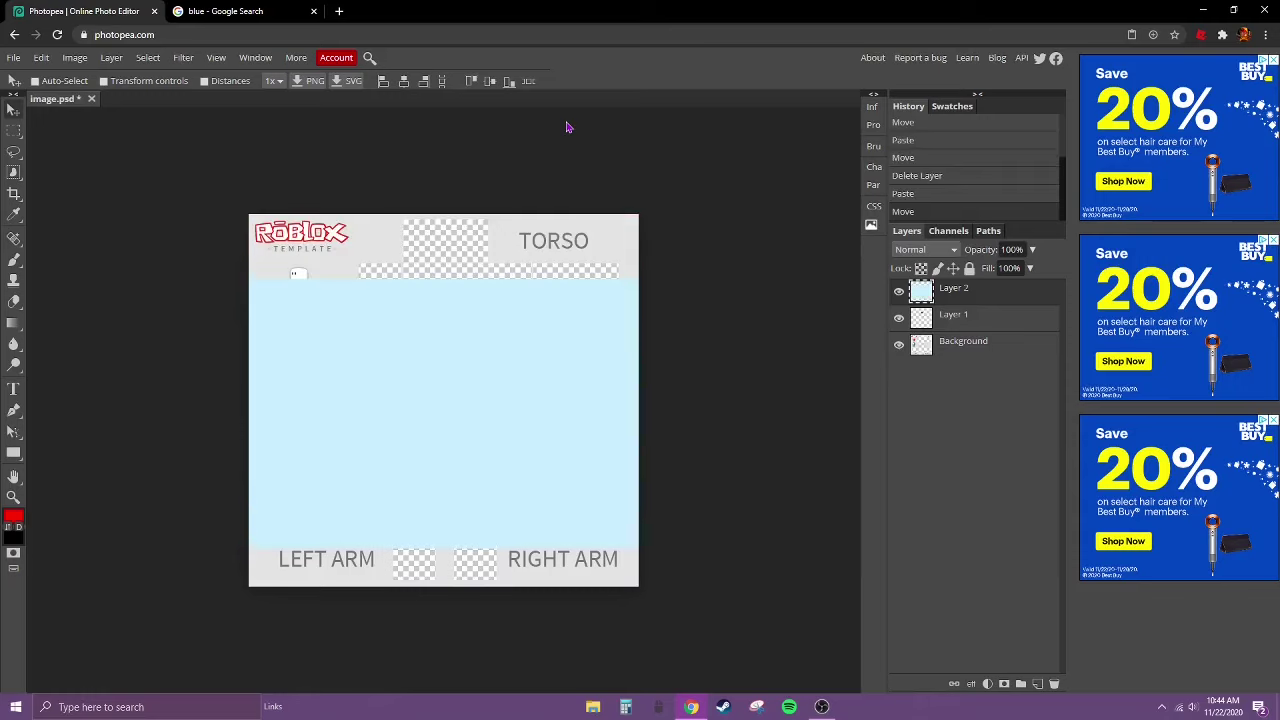
pyautogui.click(41, 57)
pyautogui.moveTo(140, 385)
pyautogui.click(200, 413)
pyautogui.moveTo(182, 415); pyautogui.dragTo(248, 415)
pyautogui.moveTo(455, 279); pyautogui.dragTo(455, 214)
pyautogui.moveTo(662, 381); pyautogui.dragTo(638, 381)
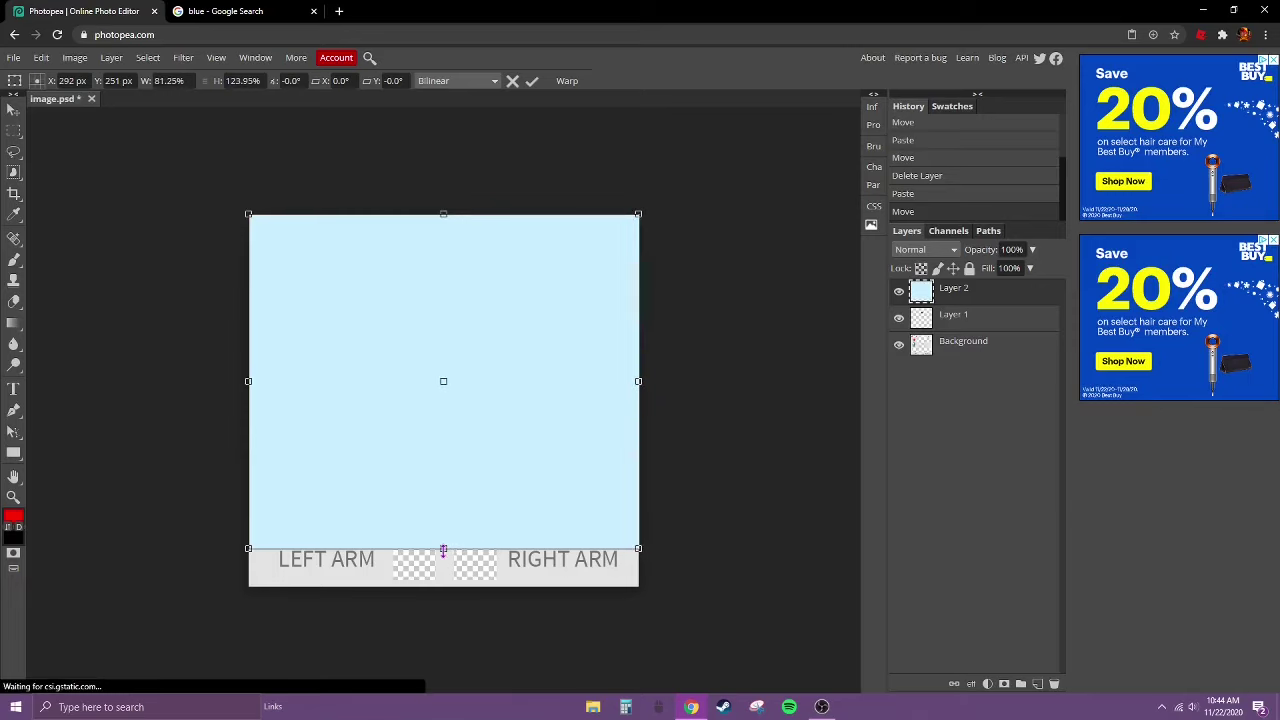
pyautogui.moveTo(443, 549); pyautogui.dragTo(443, 586)
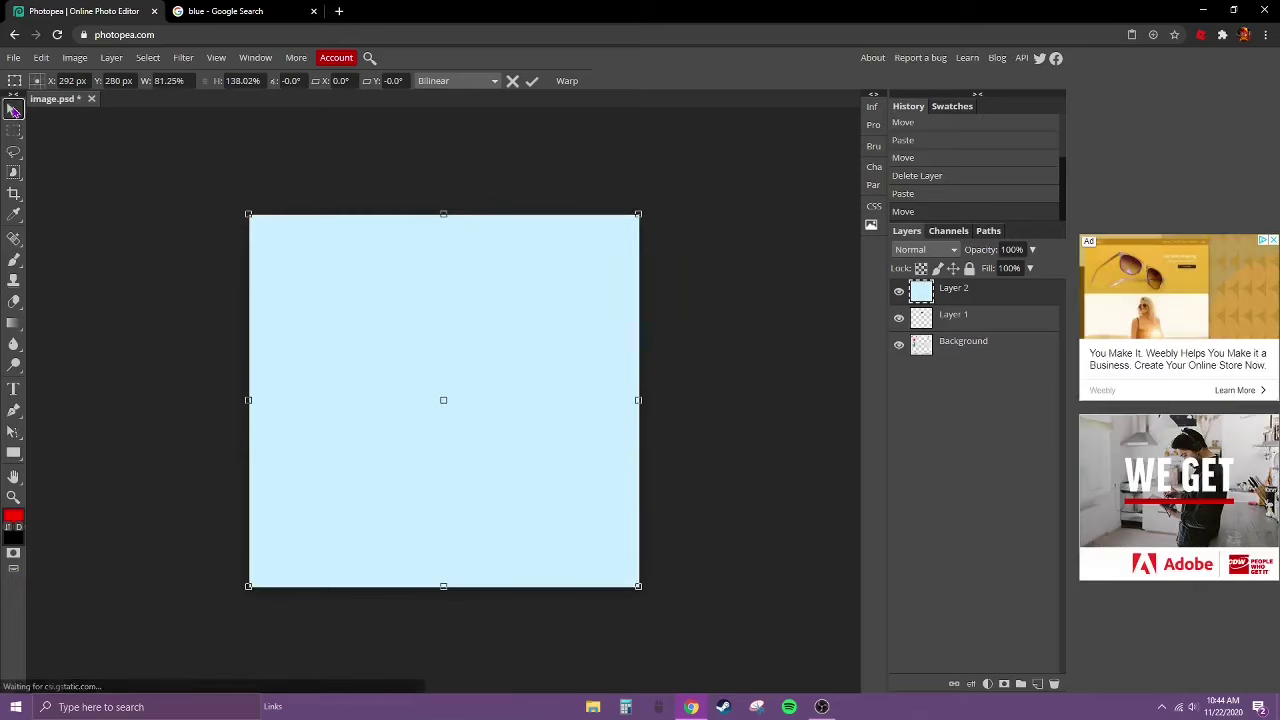
pyautogui.click(13, 108)
pyautogui.moveTo(1000, 291); pyautogui.dragTo(1009, 352)
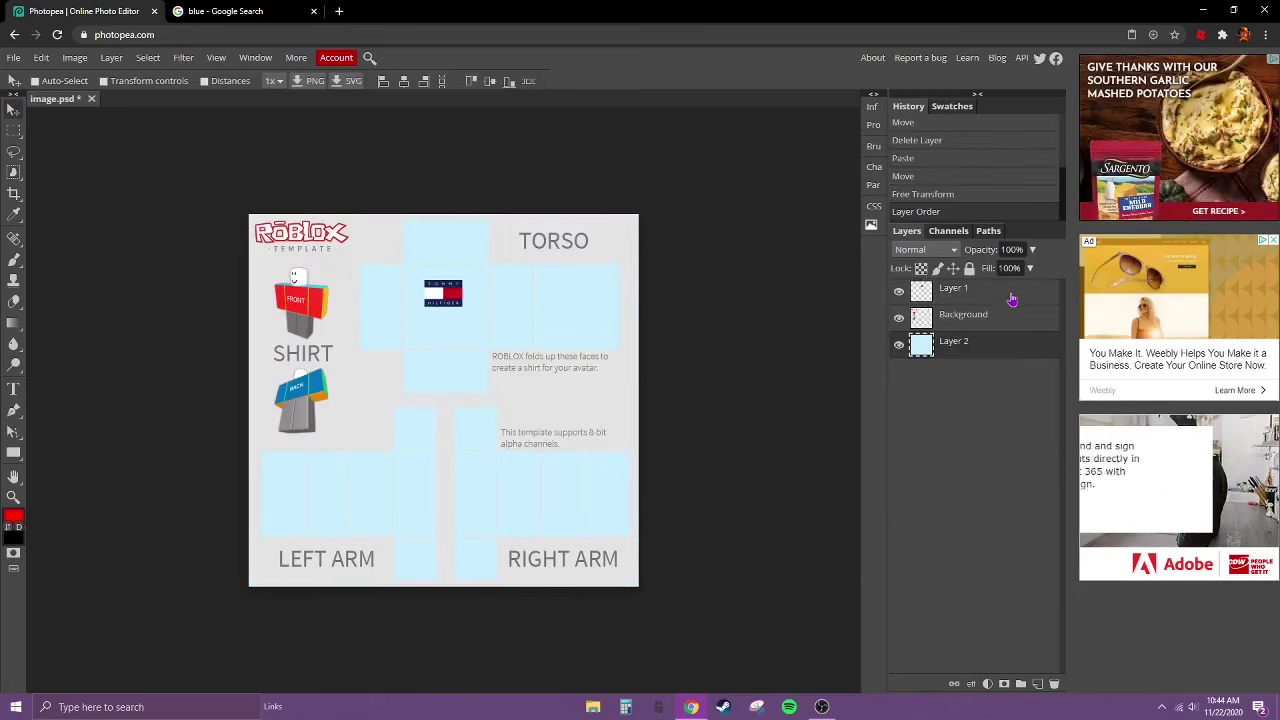
# - Apply Brightness/Contrast with brightness -78 and contrast 34 to the blue layer
pyautogui.click(75, 57)
pyautogui.moveTo(150, 82)
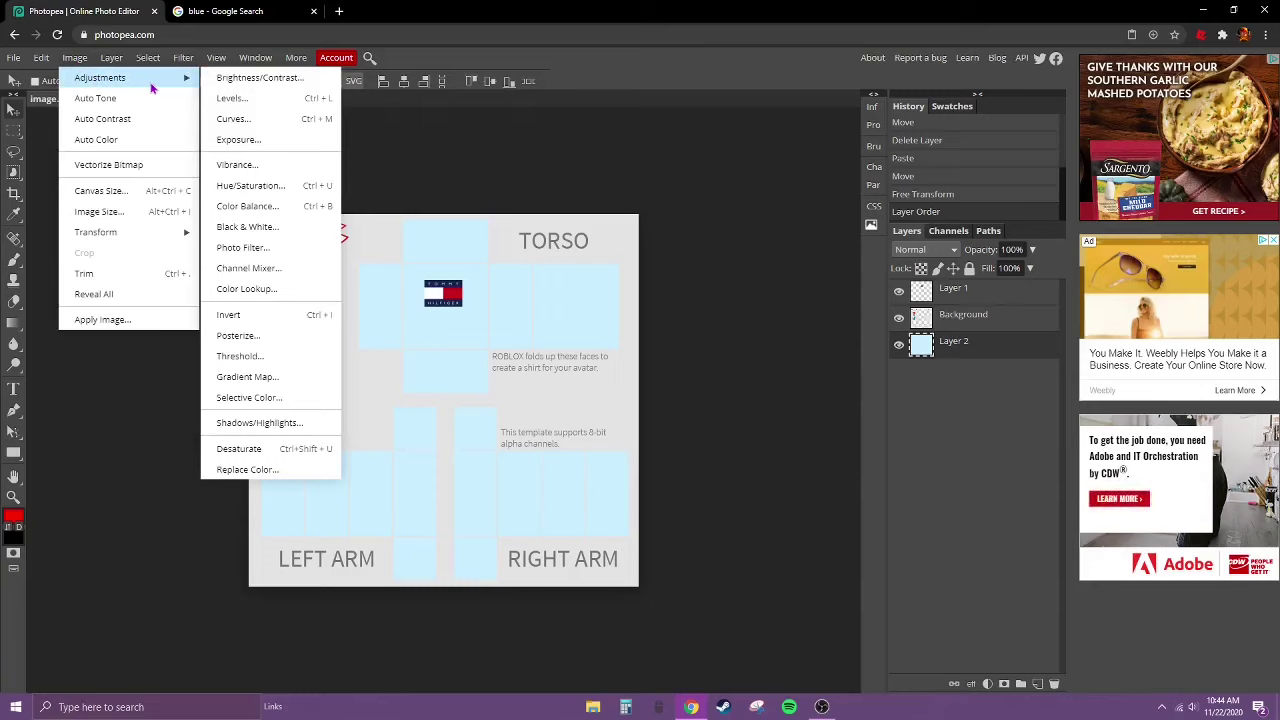
pyautogui.click(224, 80)
pyautogui.moveTo(208, 244); pyautogui.dragTo(178, 244)
pyautogui.moveTo(209, 204); pyautogui.dragTo(164, 207)
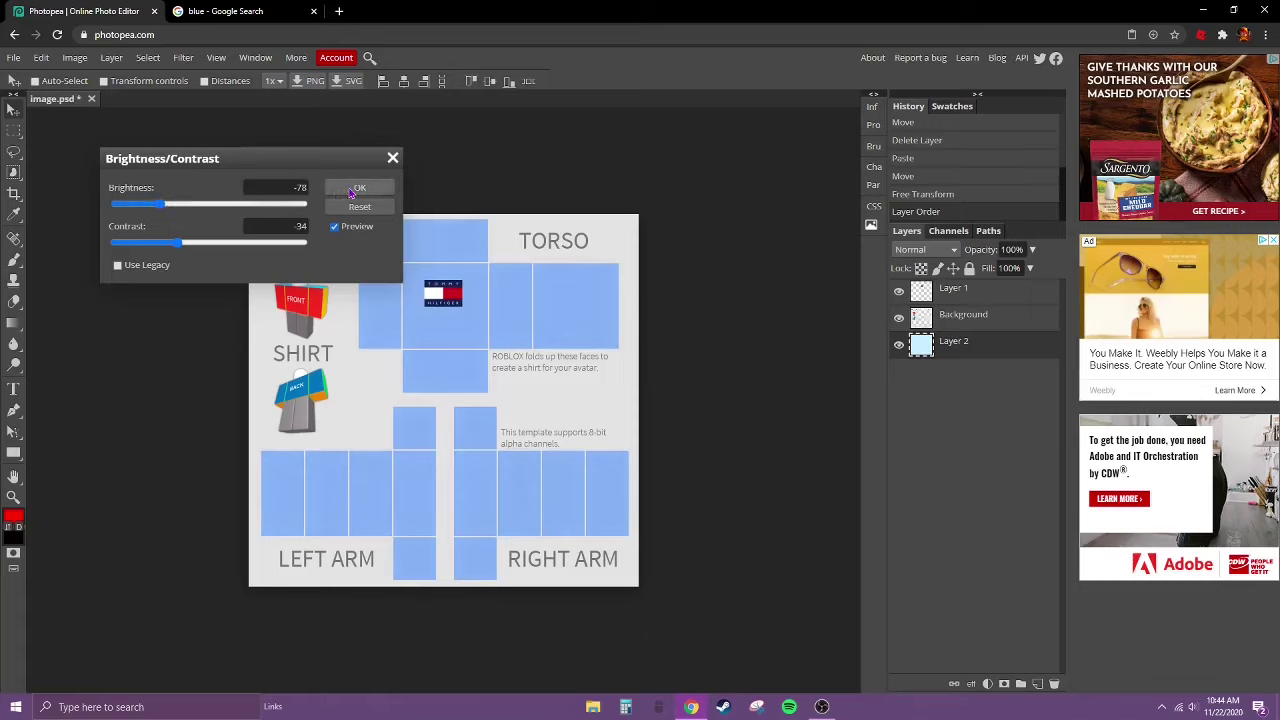
pyautogui.click(351, 191)
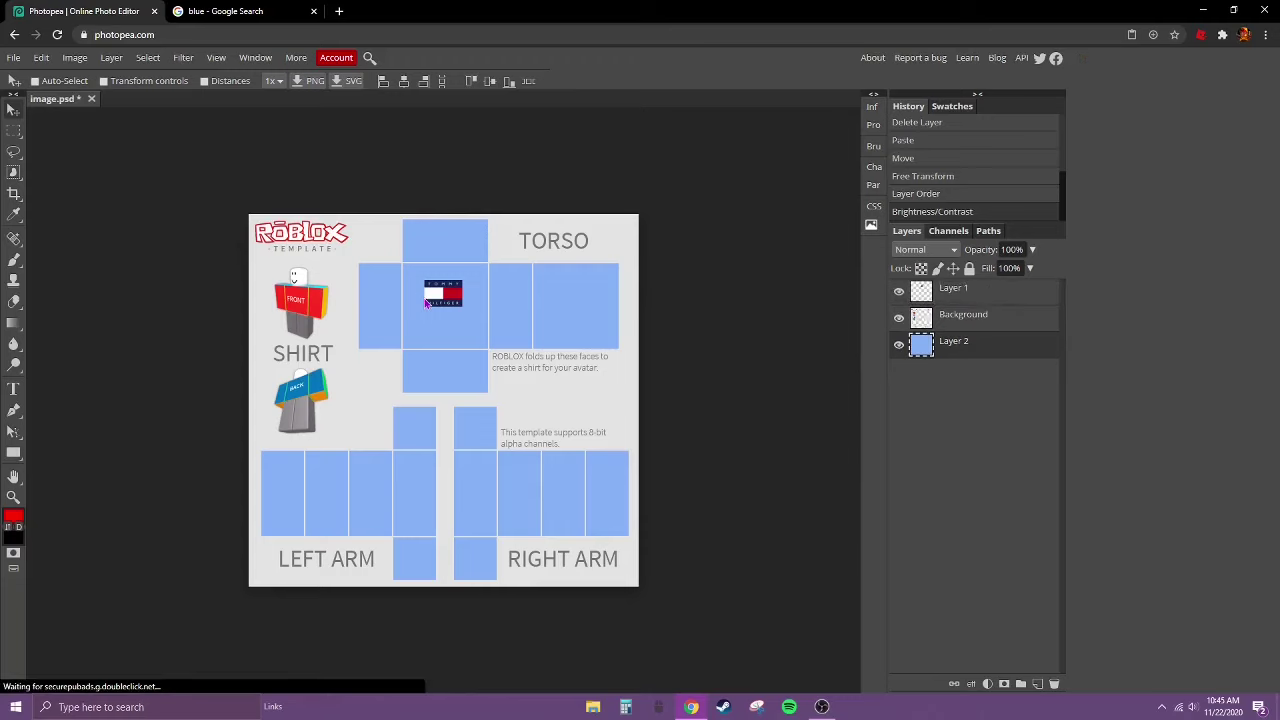
# - Put Layer 1 beneath the template and scale the logo to about 86% width
pyautogui.moveTo(1005, 289); pyautogui.dragTo(1006, 326)
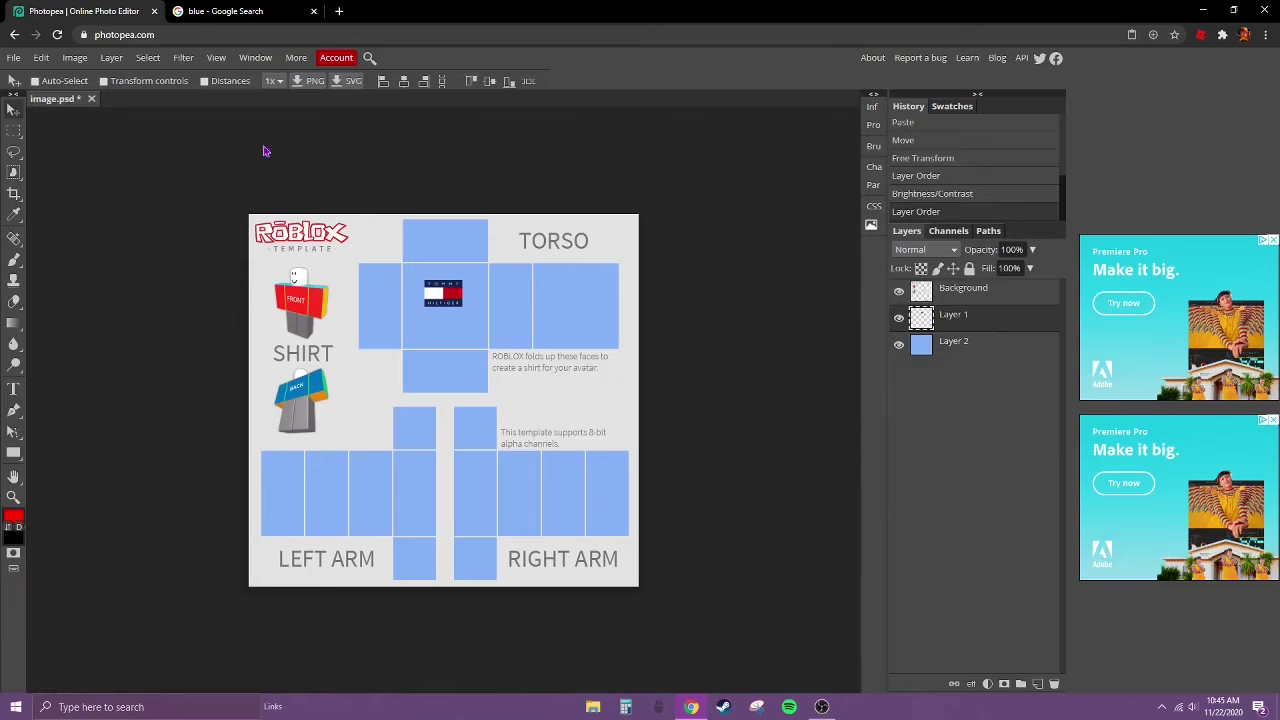
pyautogui.click(41, 57)
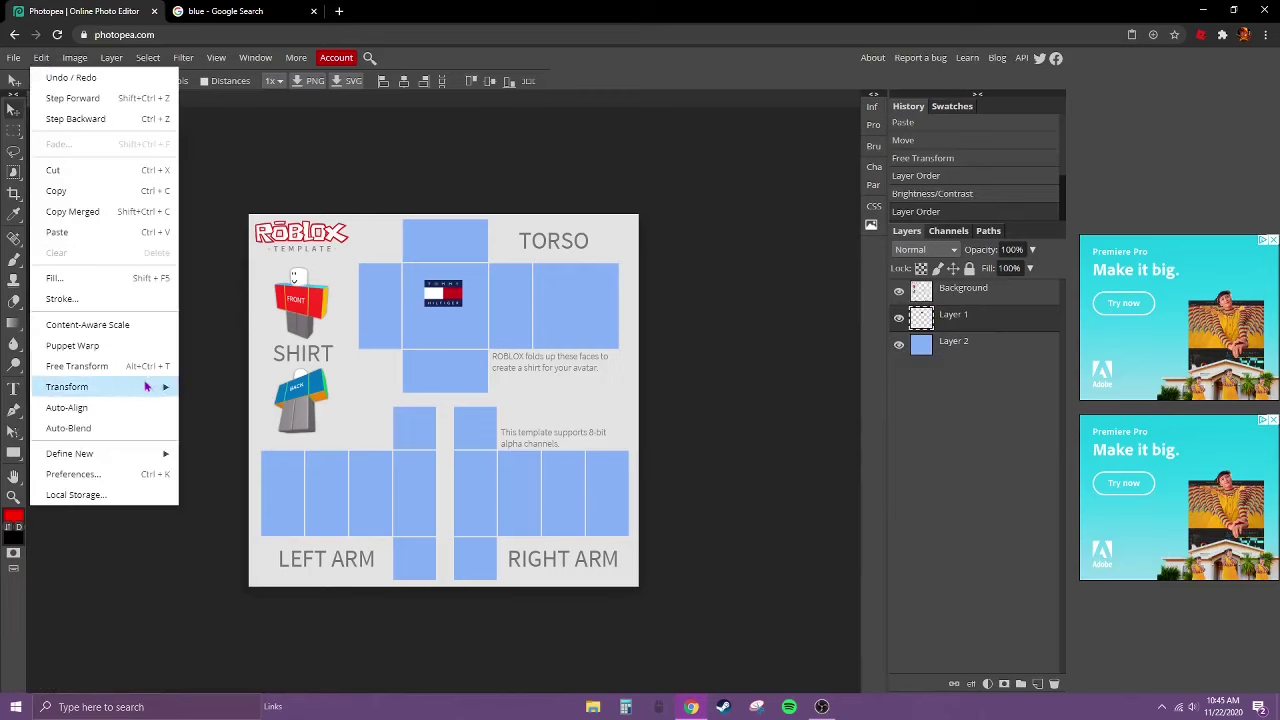
pyautogui.moveTo(150, 383)
pyautogui.click(214, 404)
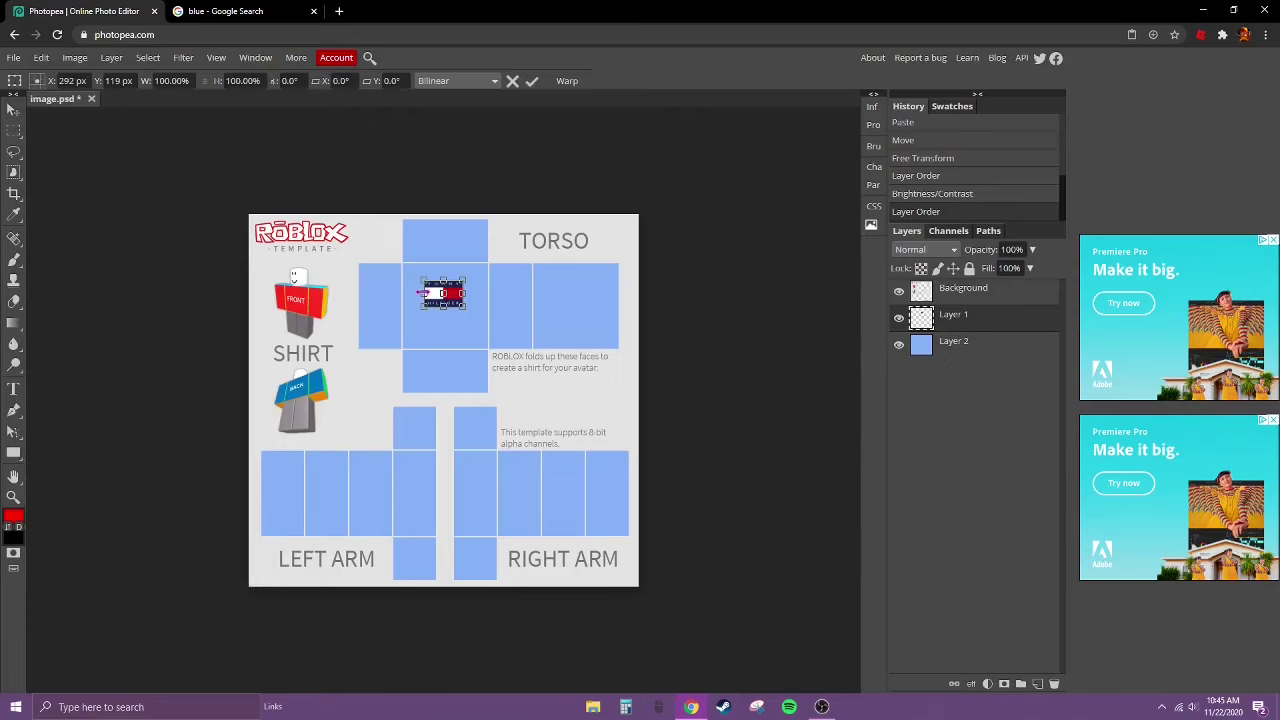
pyautogui.moveTo(423, 292)
pyautogui.mouseDown()
pyautogui.moveTo(446, 281)
pyautogui.moveTo(456, 310)
pyautogui.moveTo(443, 298)
pyautogui.mouseUp()
pyautogui.click(13, 112)
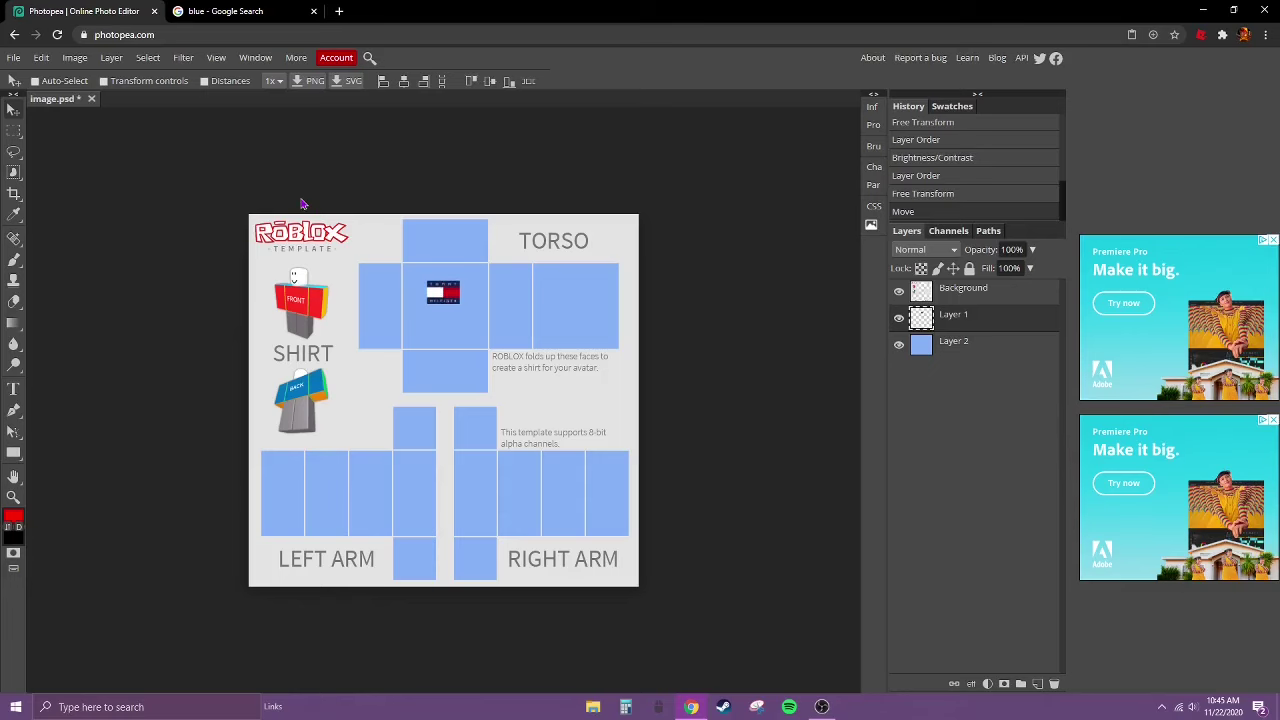
# - Replace the old image search with 'jacket', browse the results, then glance back at the template
pyautogui.click(230, 11)
pyautogui.scroll(2, 315, 194)
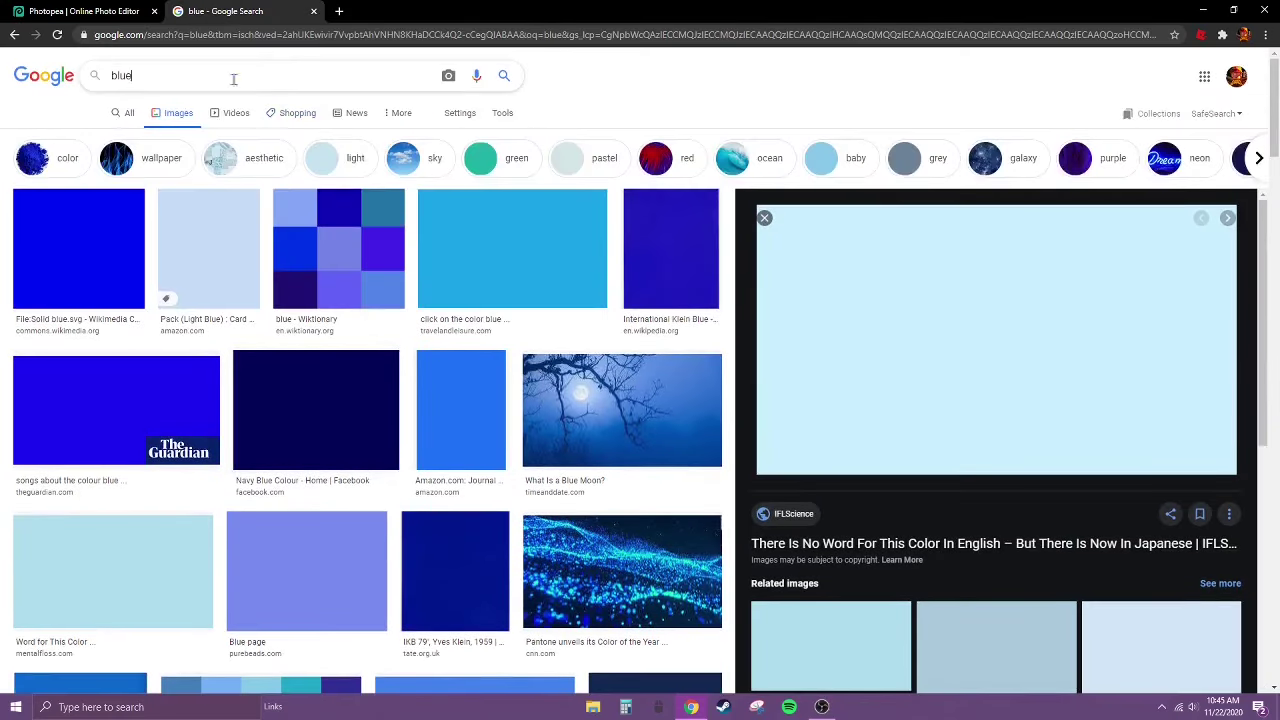
pyautogui.moveTo(214, 77); pyautogui.dragTo(48, 97)
pyautogui.press('BackSpace')
pyautogui.write('jacket')
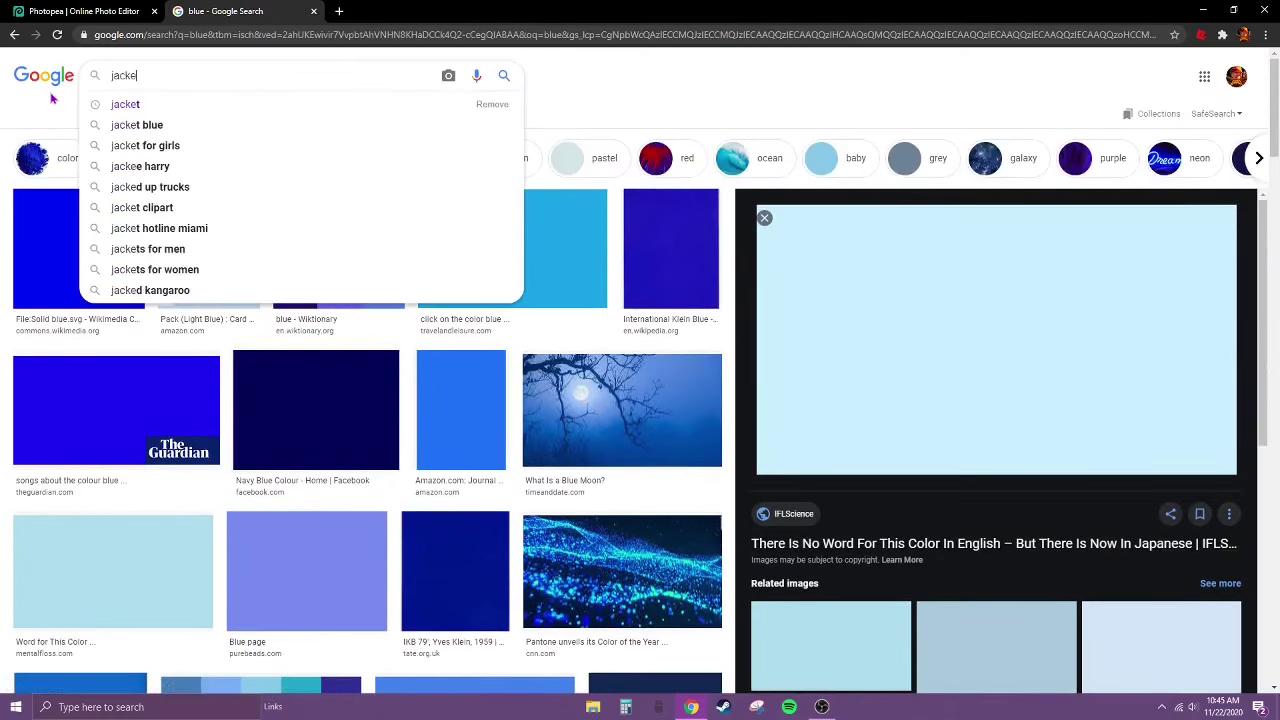
pyautogui.click(250, 108)
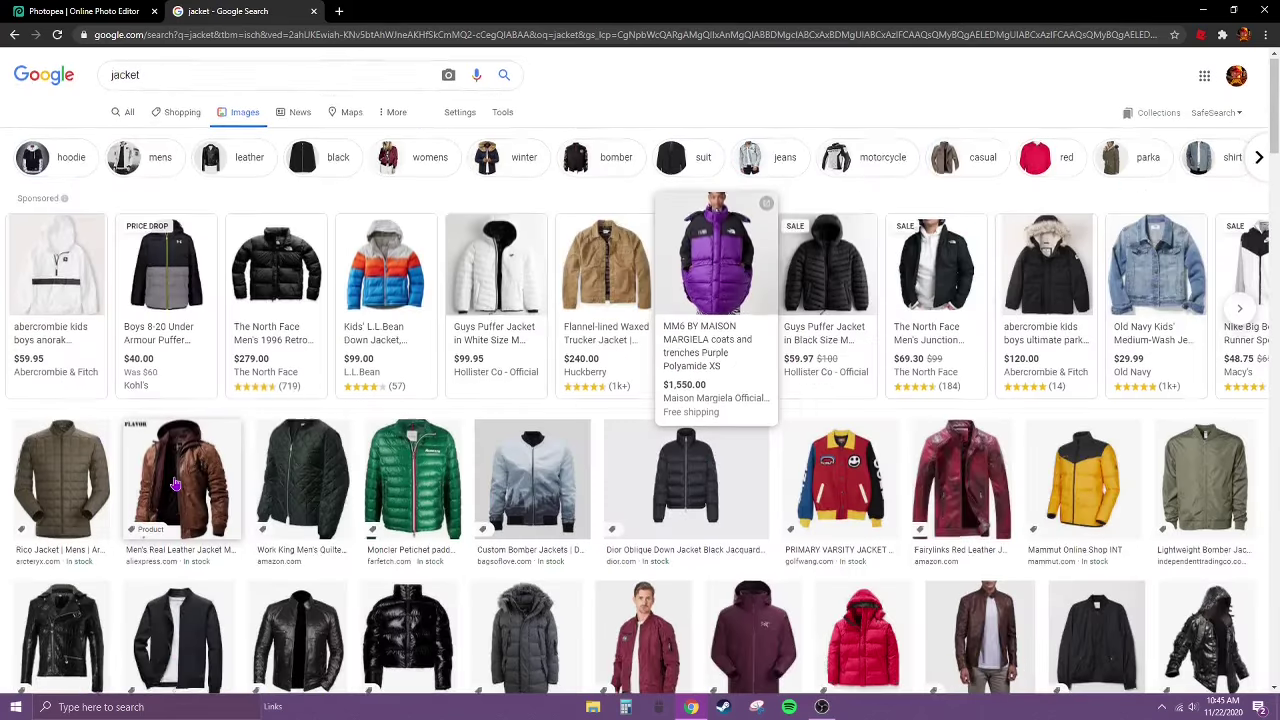
pyautogui.scroll(-3, 175, 485)
pyautogui.click(89, 10)
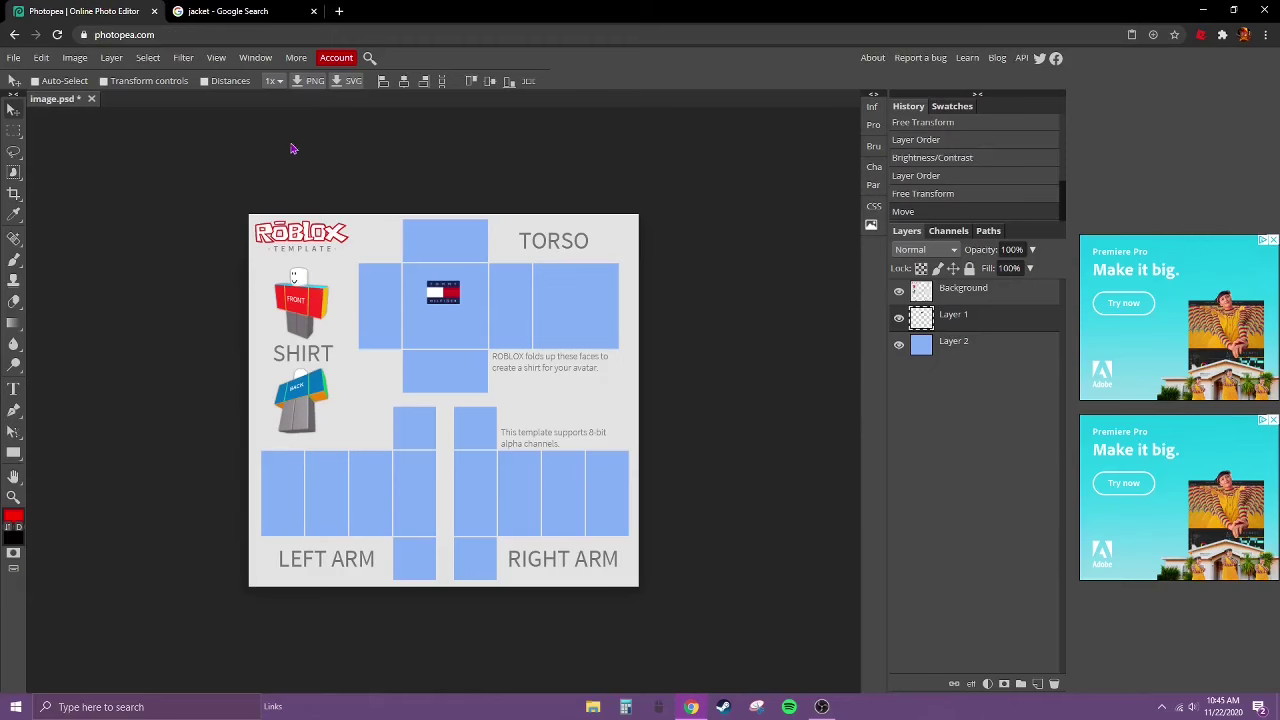
# - Search Google Images for 'plaid design' and copy the Red Buffalo Plaid image
pyautogui.click(228, 10)
pyautogui.click(135, 65)
pyautogui.write('plaid d')
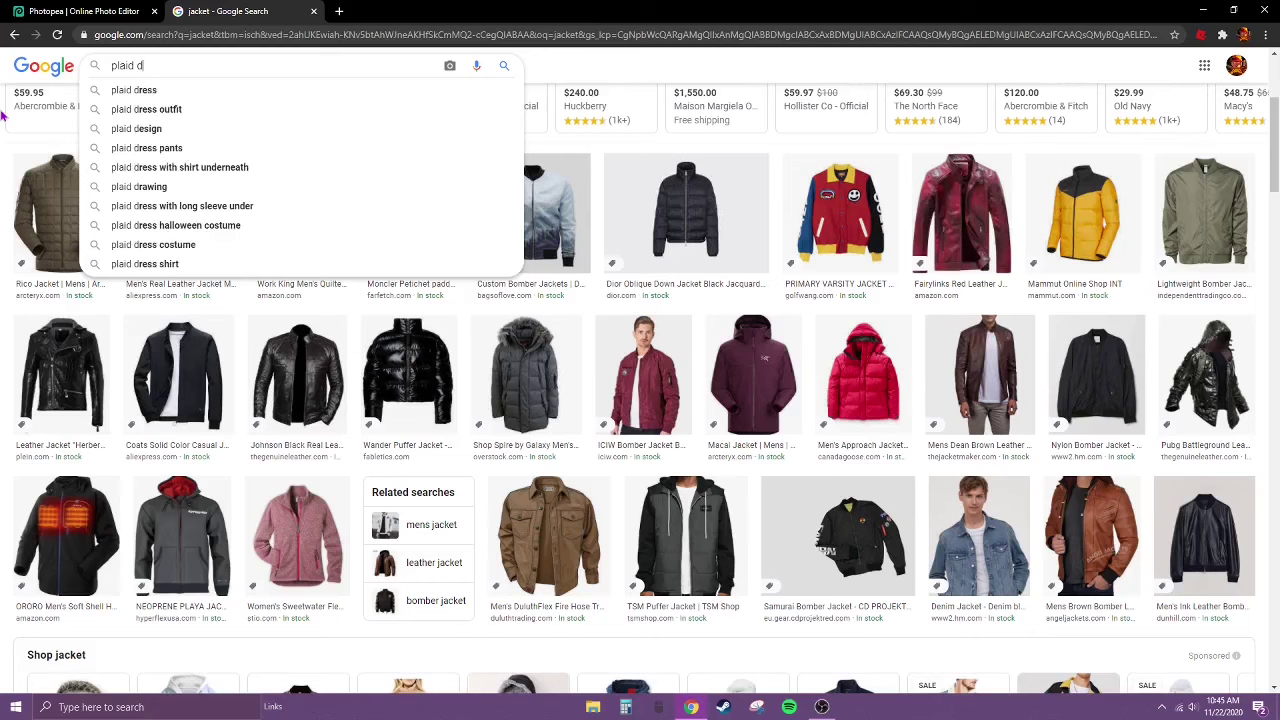
pyautogui.write('esign')
pyautogui.press('Return')
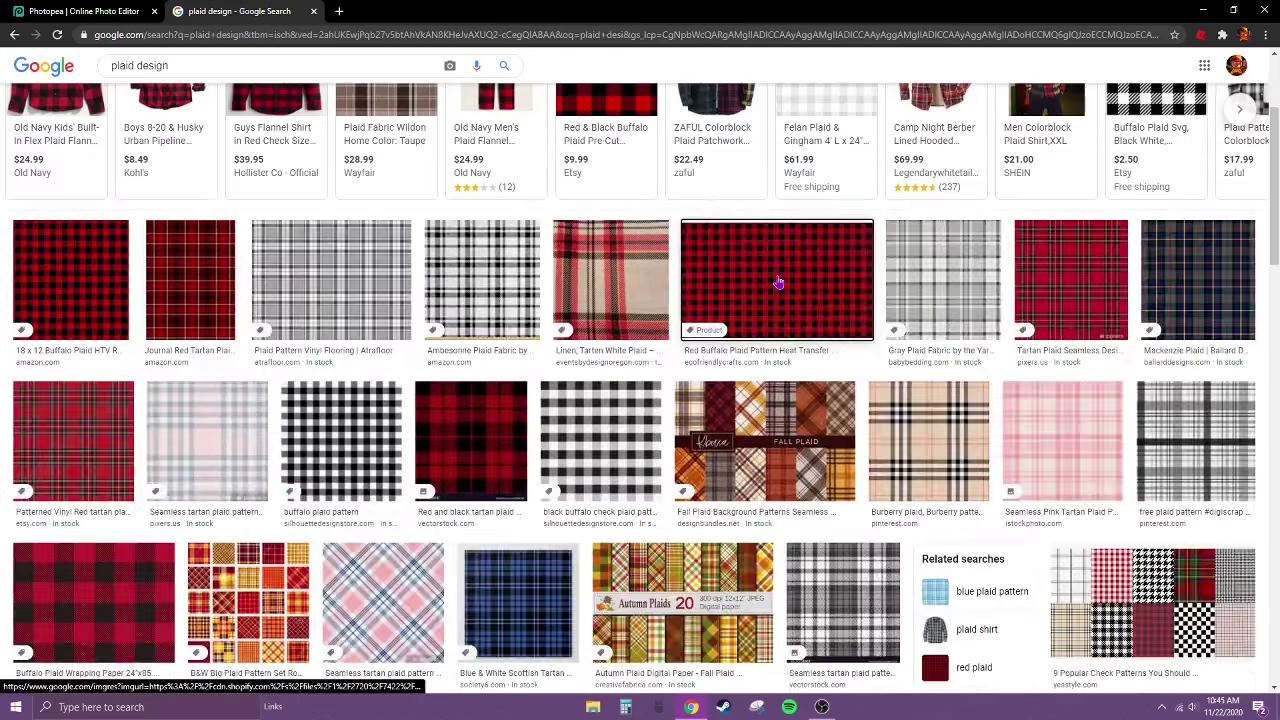
pyautogui.click(777, 280)
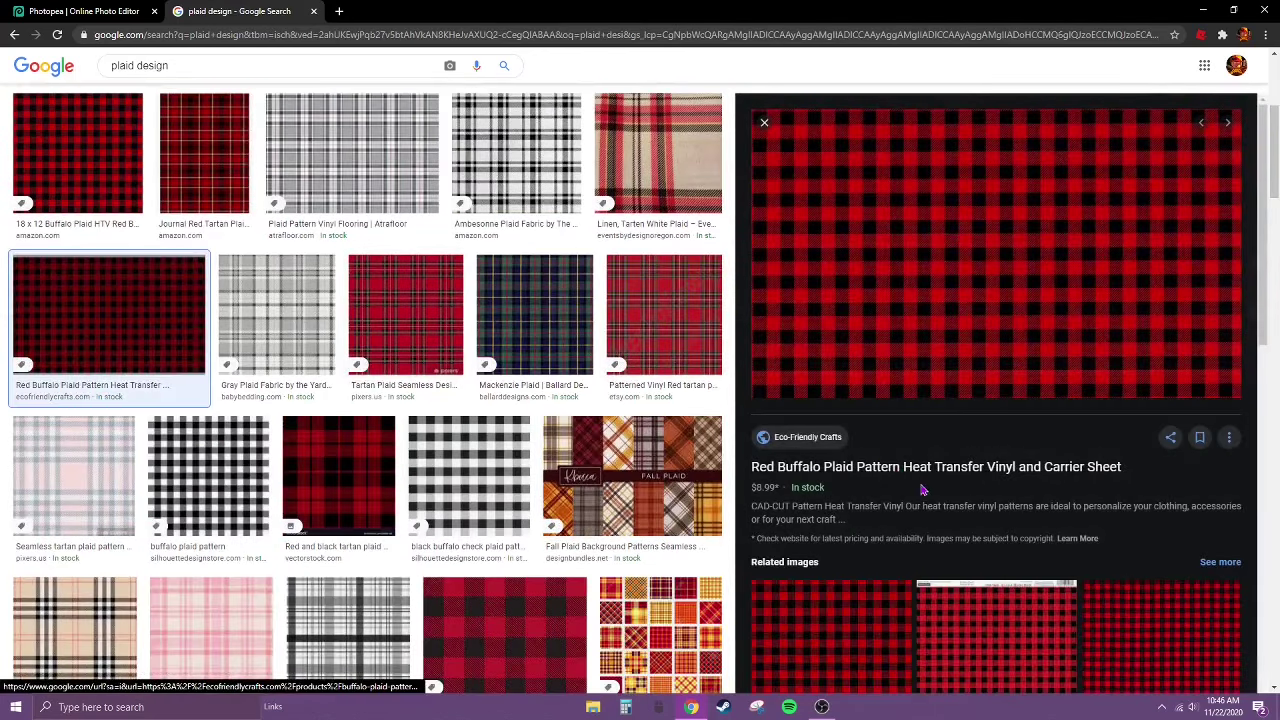
pyautogui.rightClick(941, 292)
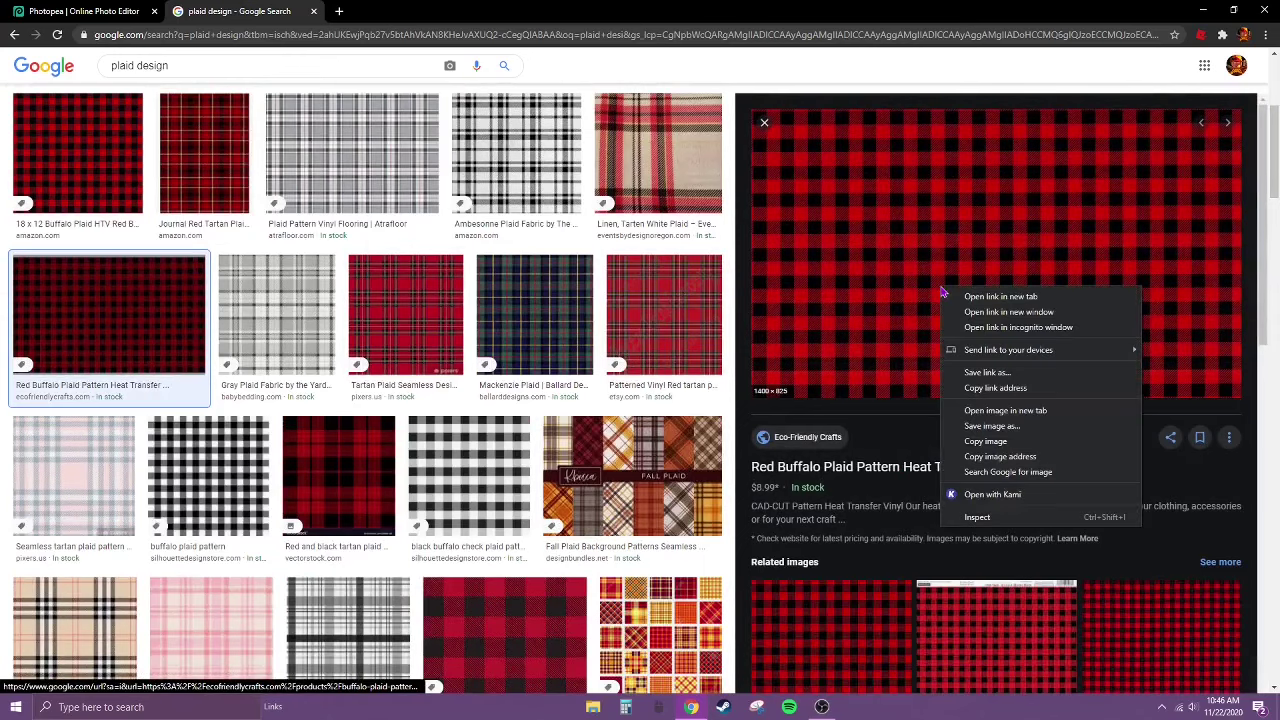
pyautogui.click(1050, 438)
pyautogui.click(8, 9)
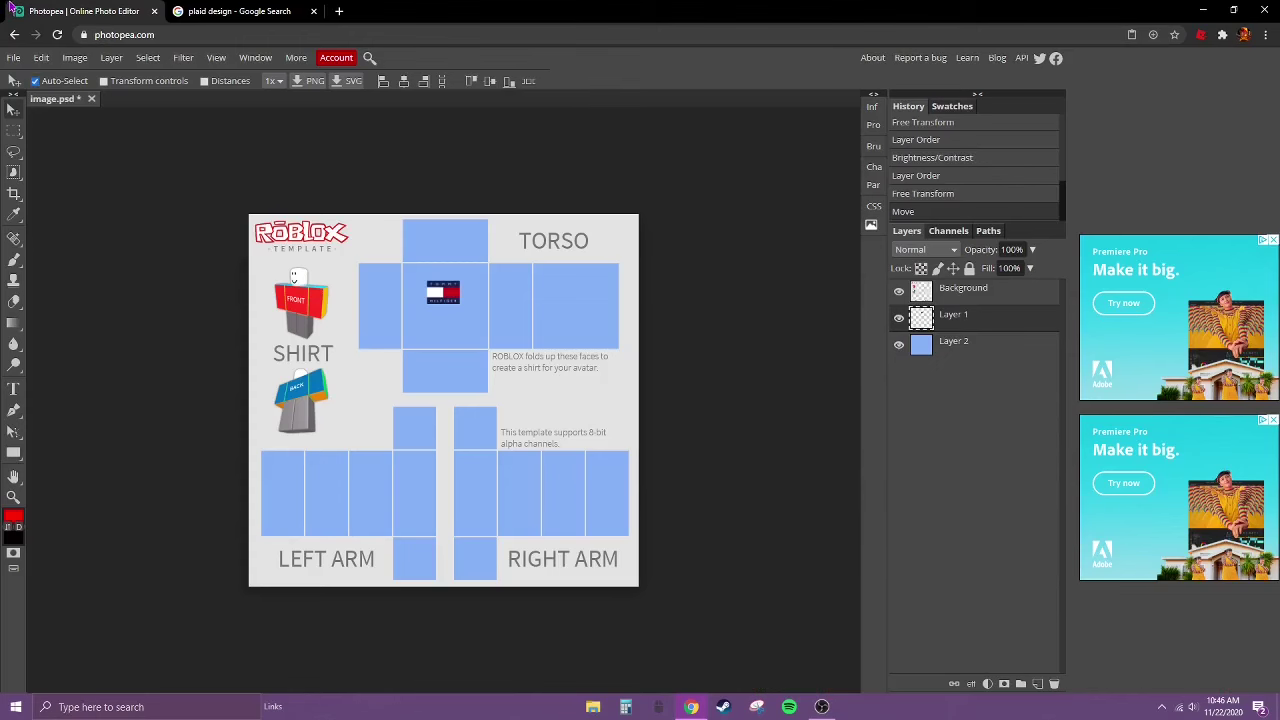
# - Paste the plaid as a new layer and scale it down to about a quarter height over the torso
pyautogui.hotkey('ctrl', 'v')
pyautogui.moveTo(402, 402); pyautogui.dragTo(430, 404)
pyautogui.click(41, 57)
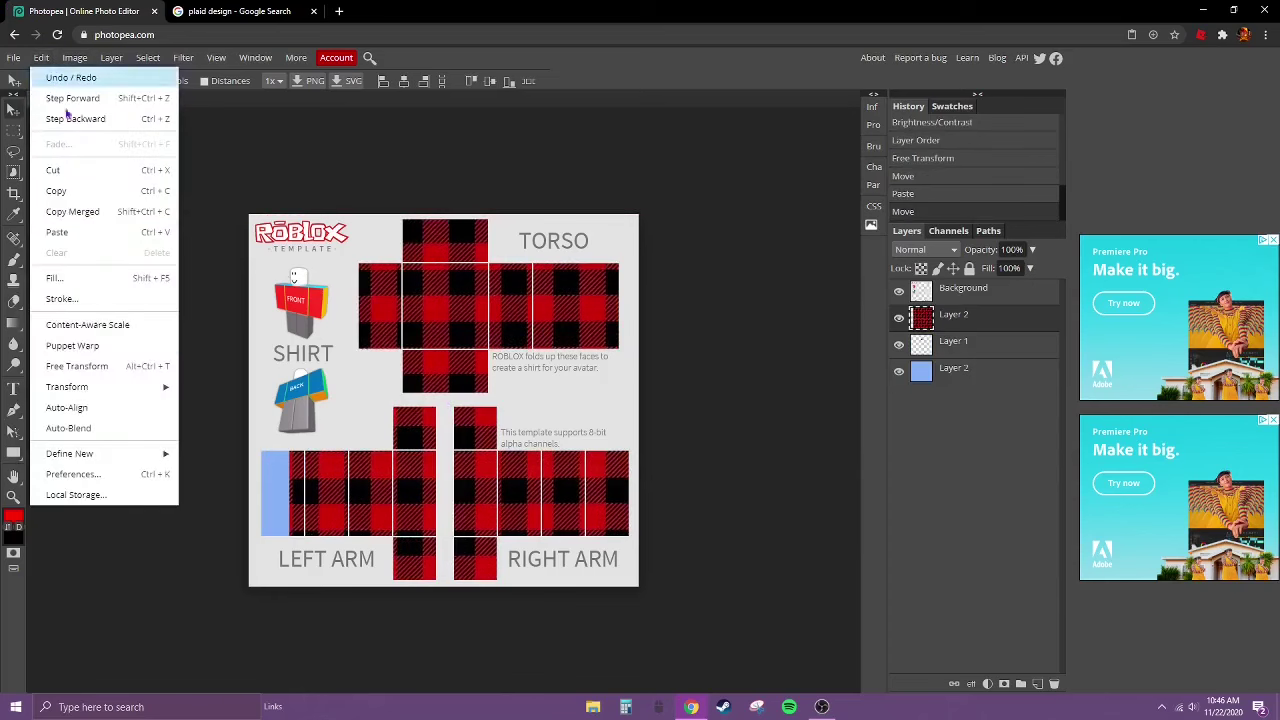
pyautogui.moveTo(155, 387)
pyautogui.click(205, 408)
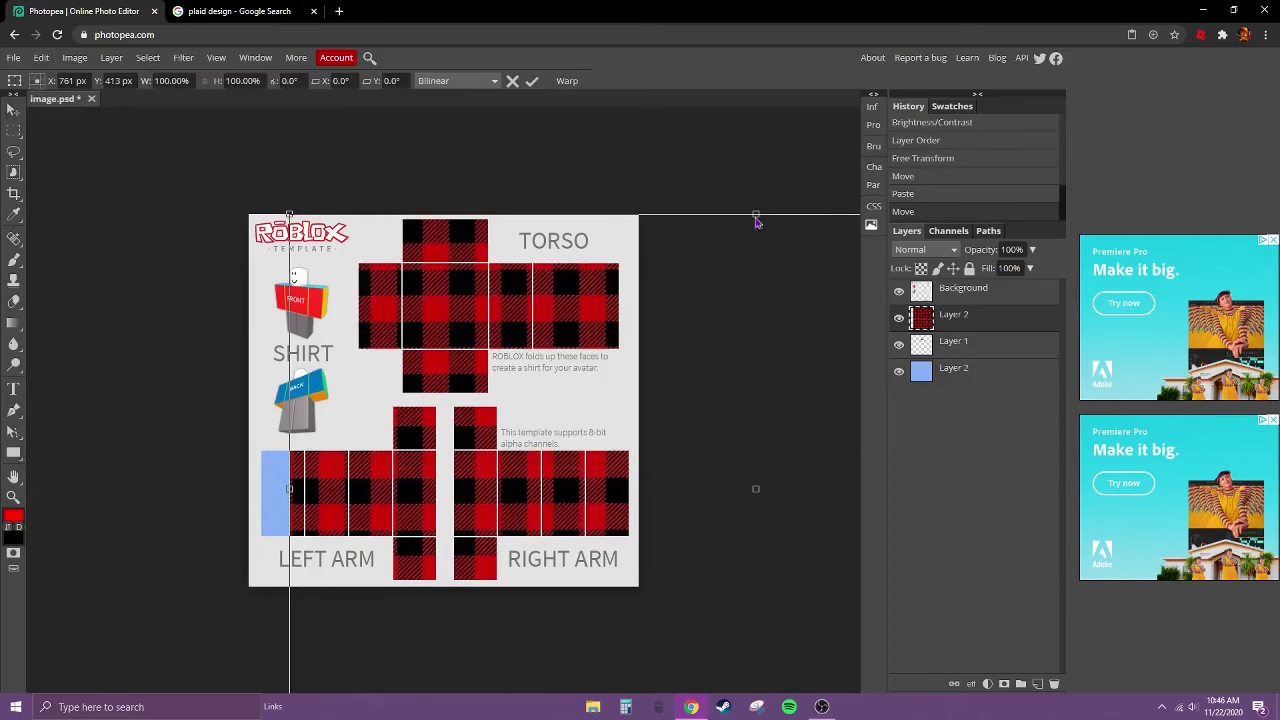
pyautogui.moveTo(755, 214); pyautogui.dragTo(755, 263)
pyautogui.moveTo(665, 507); pyautogui.dragTo(657, 400)
pyautogui.moveTo(202, 329); pyautogui.dragTo(489, 327)
# - Narrow the plaid and adjust its edges, apply the resize, and move it onto the torso's right panels
pyautogui.moveTo(820, 297); pyautogui.dragTo(729, 290)
pyautogui.moveTo(594, 232); pyautogui.dragTo(594, 262)
pyautogui.moveTo(729, 308); pyautogui.dragTo(665, 305)
pyautogui.moveTo(562, 262); pyautogui.dragTo(562, 256)
pyautogui.press('Return')
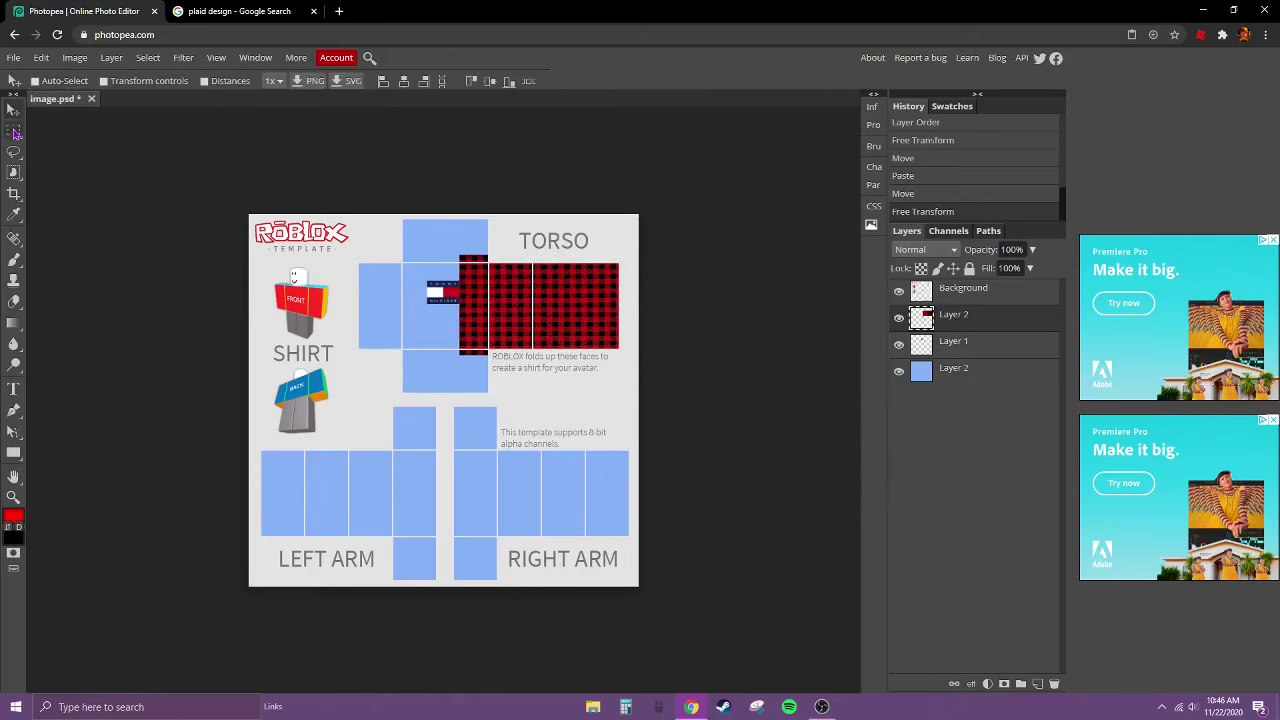
pyautogui.moveTo(540, 350); pyautogui.dragTo(536, 316)
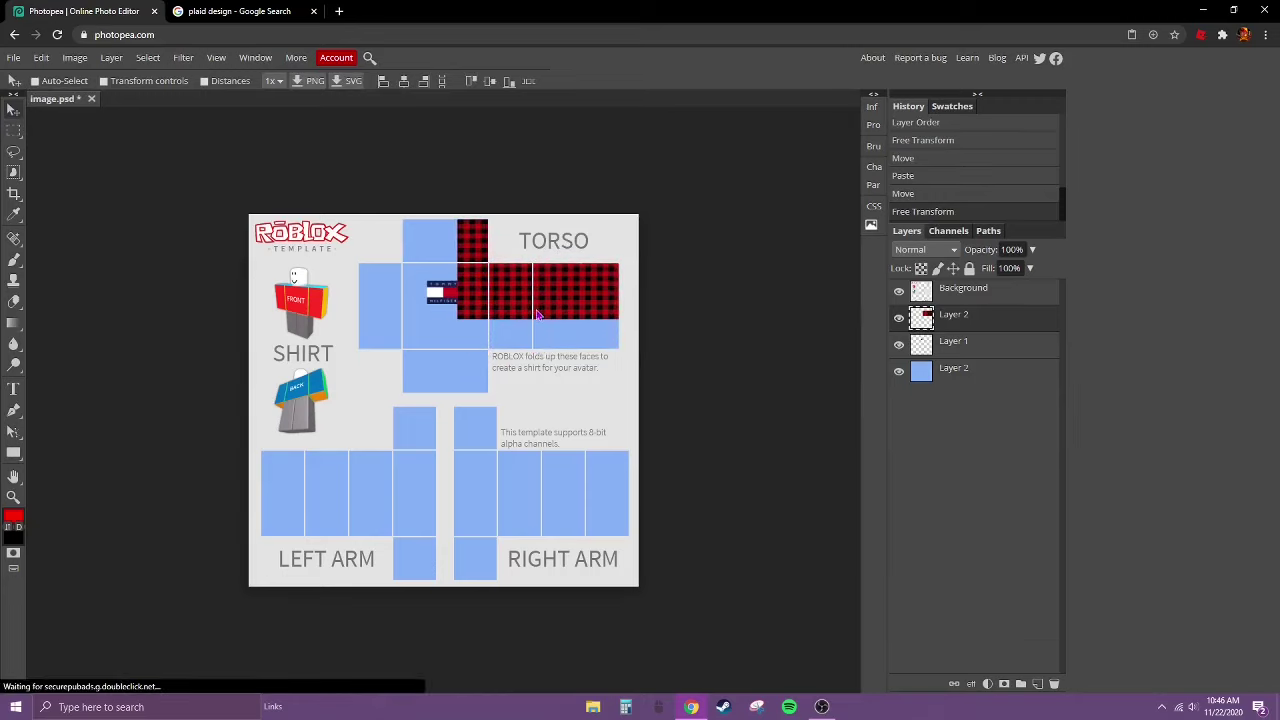
# - Copy the selected plaid area and place a pasted copy on the left side of the torso
pyautogui.click(13, 131)
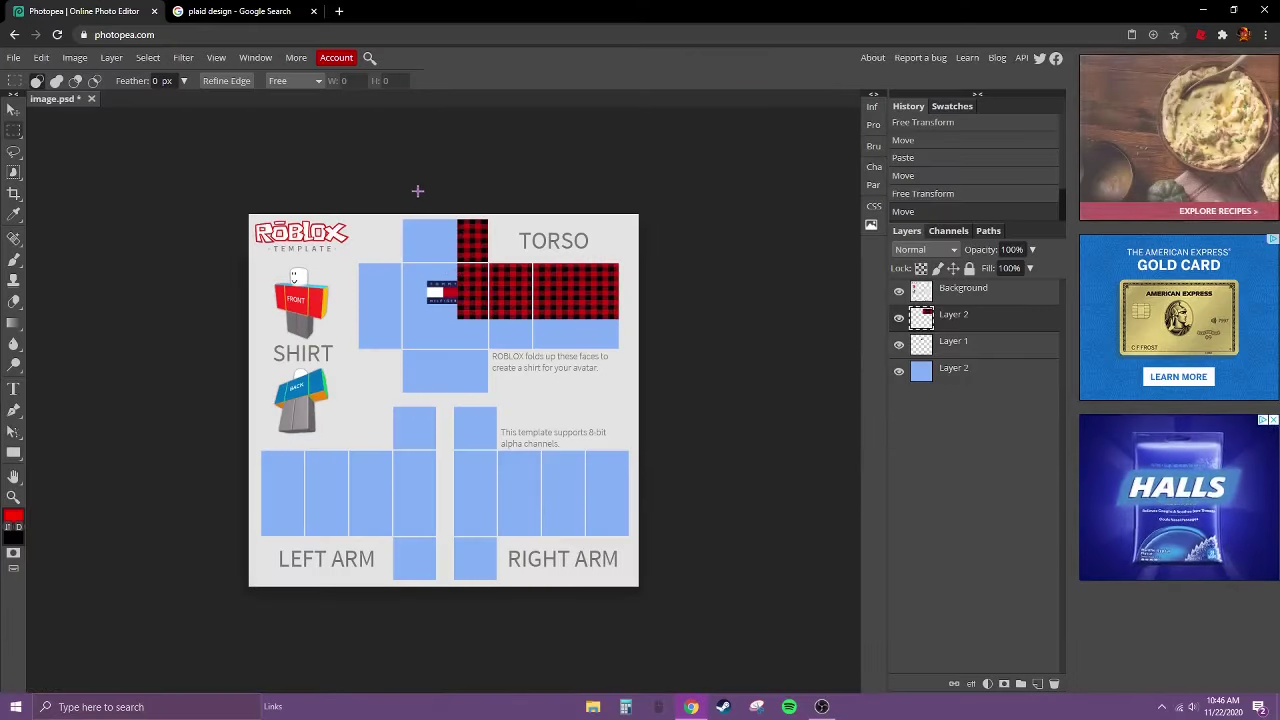
pyautogui.moveTo(417, 215); pyautogui.dragTo(632, 362)
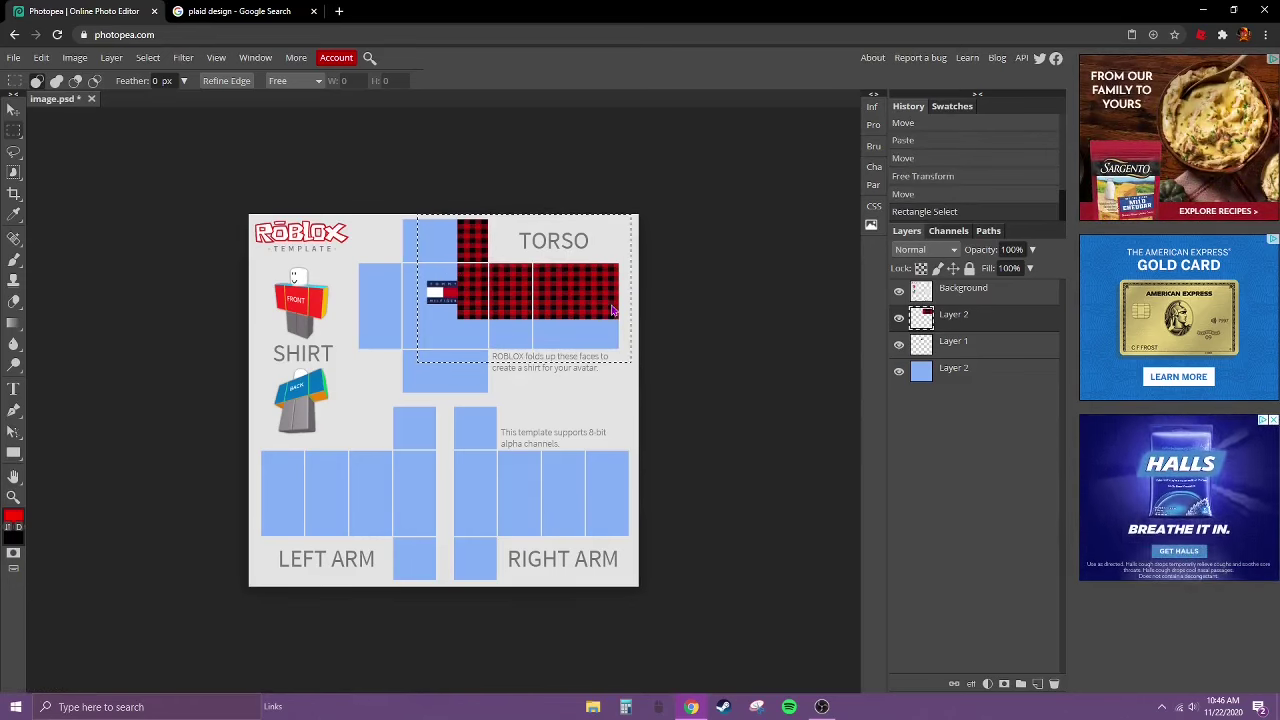
pyautogui.hotkey('ctrl', 'c')
pyautogui.hotkey('ctrl', 'v')
pyautogui.click(13, 108)
pyautogui.moveTo(560, 310); pyautogui.dragTo(607, 355)
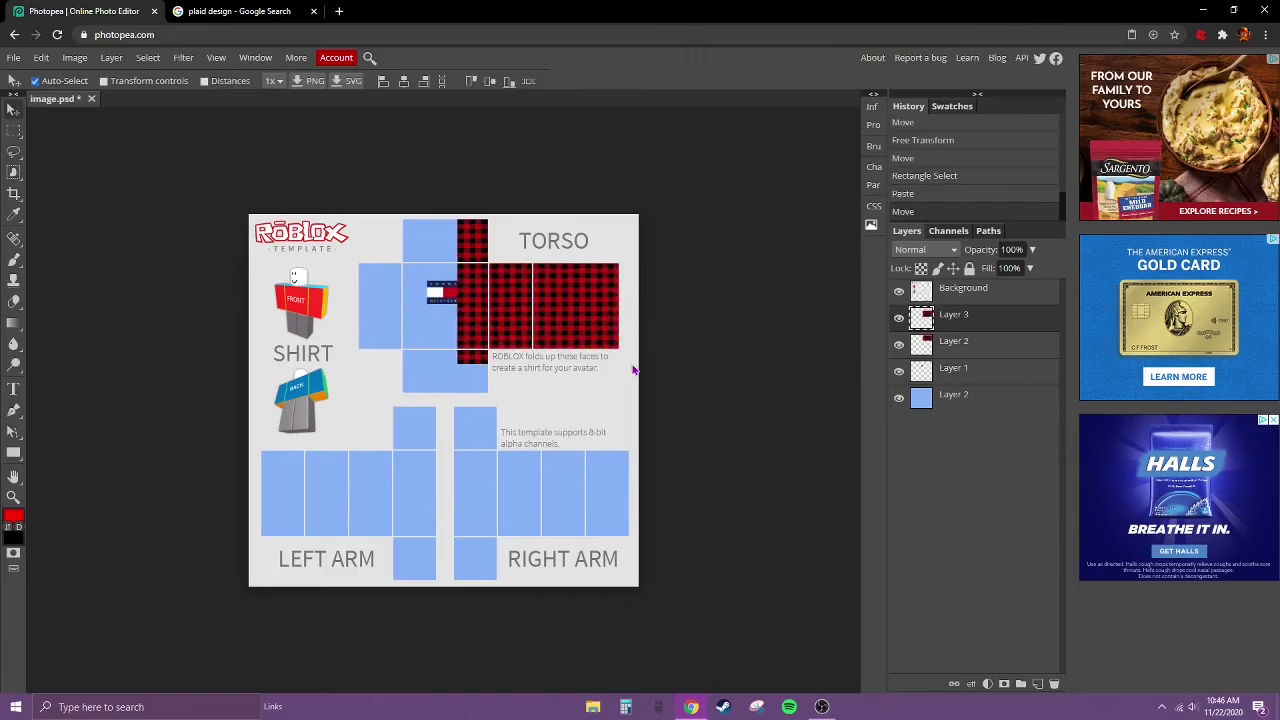
# - Paste three more plaid copies onto the torso's left section, lower-left area and top
pyautogui.hotkey('ctrl', 'v')
pyautogui.moveTo(500, 335); pyautogui.dragTo(305, 301)
pyautogui.hotkey('ctrl', 'v')
pyautogui.moveTo(552, 327); pyautogui.dragTo(327, 354)
pyautogui.hotkey('ctrl', 'v')
pyautogui.moveTo(552, 327); pyautogui.dragTo(407, 225)
# - Place a plaid copy on the left arm panel and nudge it slightly left
pyautogui.hotkey('ctrl', 'v')
pyautogui.hotkey('ctrl', 'v')
pyautogui.moveTo(534, 277); pyautogui.dragTo(366, 514)
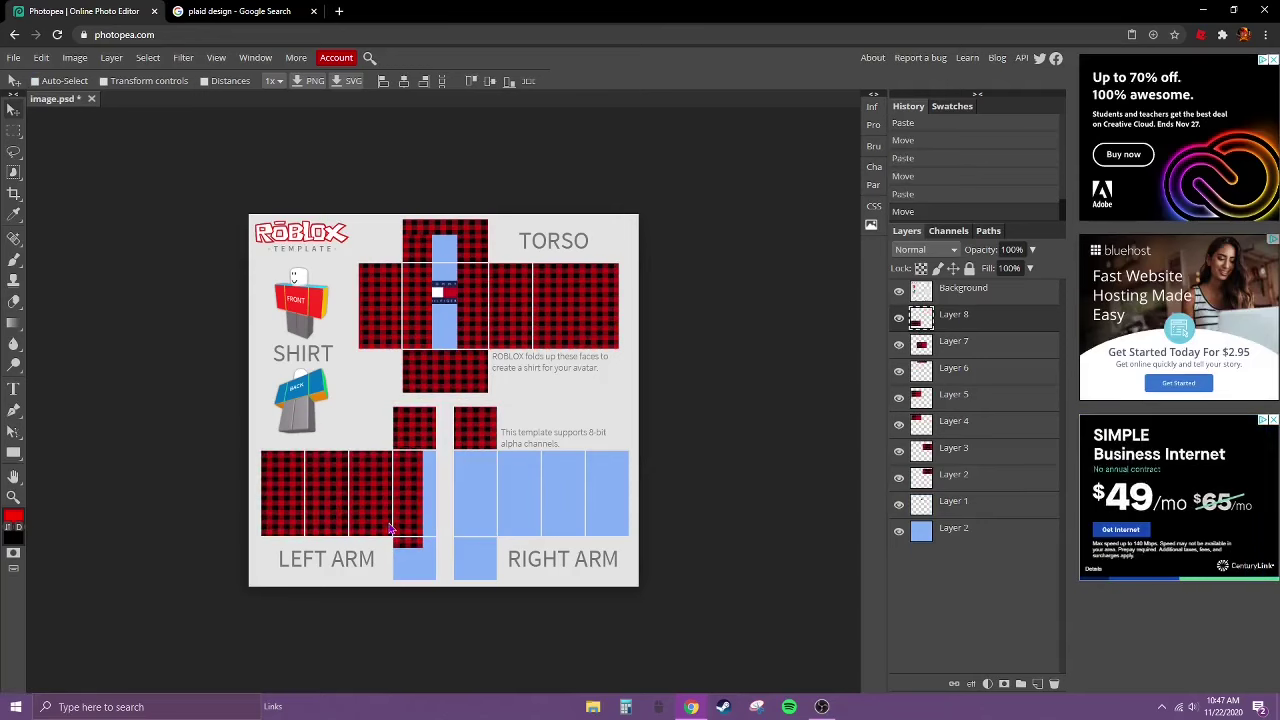
pyautogui.hotkey('ctrl', 'z')
pyautogui.hotkey('ctrl', 'z')
pyautogui.hotkey('ctrl', 'shift', 'z')
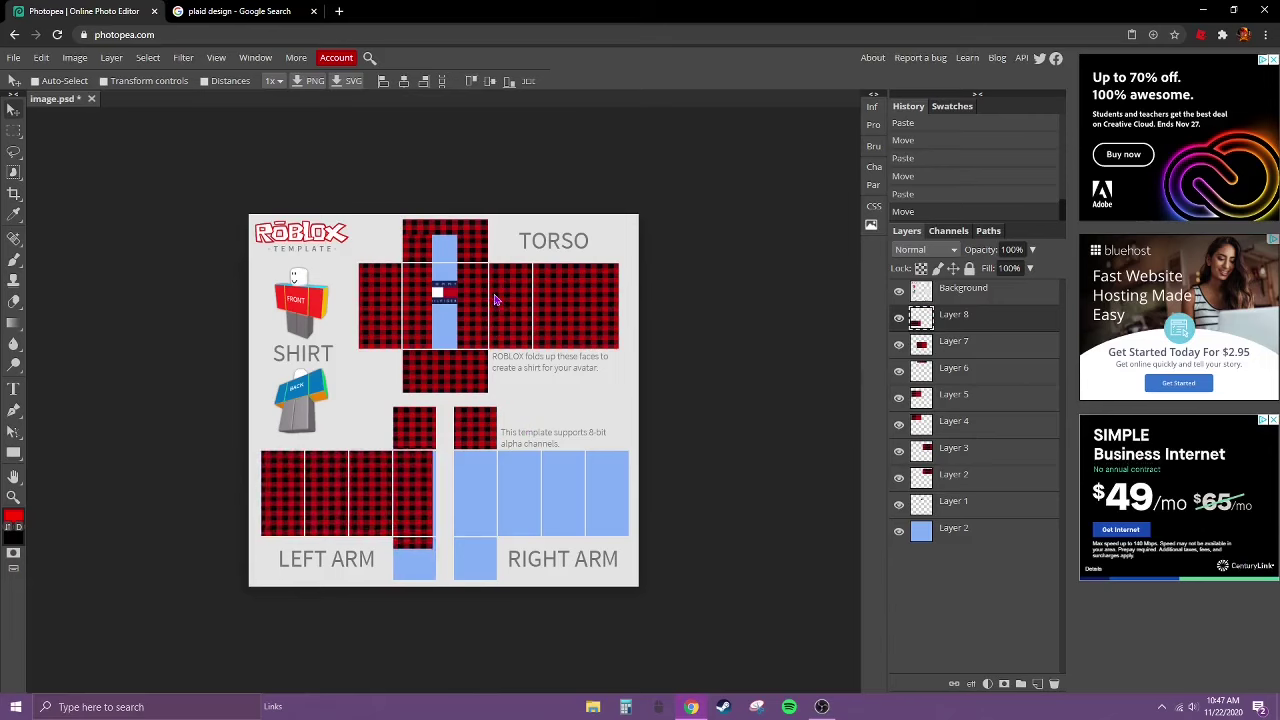
pyautogui.press('Left')
pyautogui.press('Left')
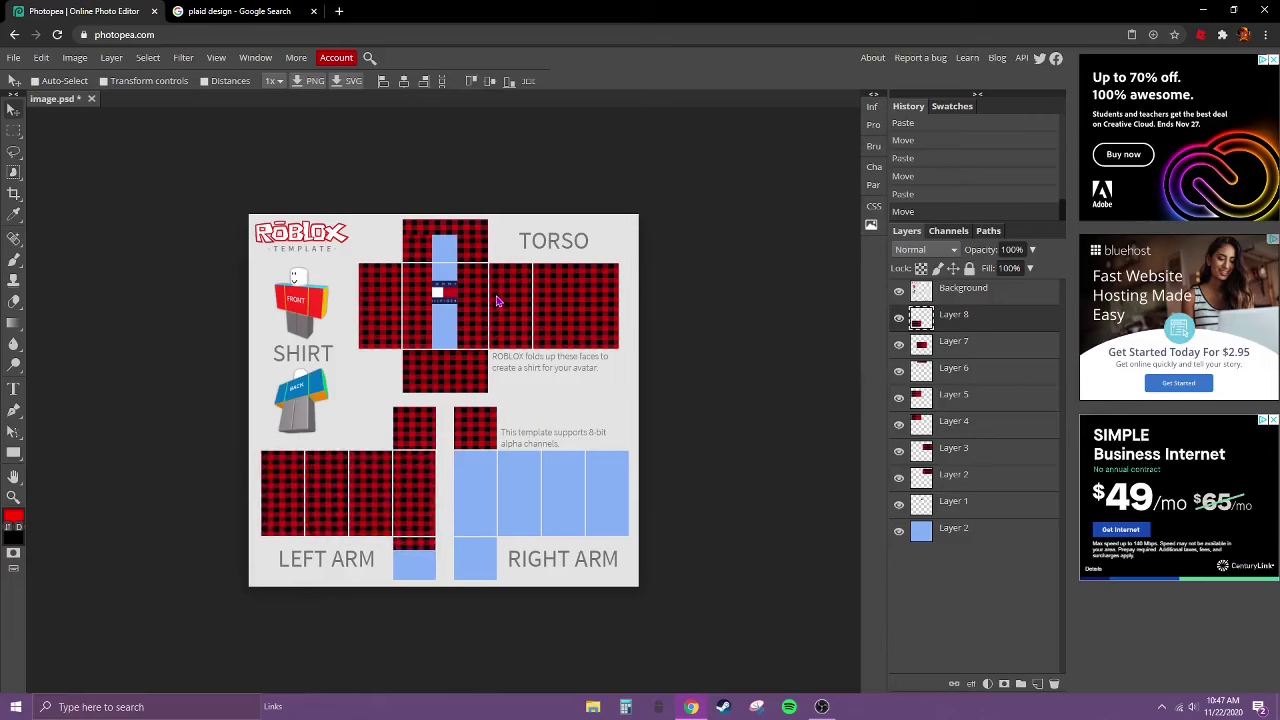
# - Paste two plaid copies onto the right arm, covering its remaining blue strip
pyautogui.hotkey('ctrl', 'v')
pyautogui.moveTo(486, 314); pyautogui.dragTo(441, 538)
pyautogui.hotkey('ctrl', 'v')
pyautogui.moveTo(623, 368); pyautogui.dragTo(635, 555)
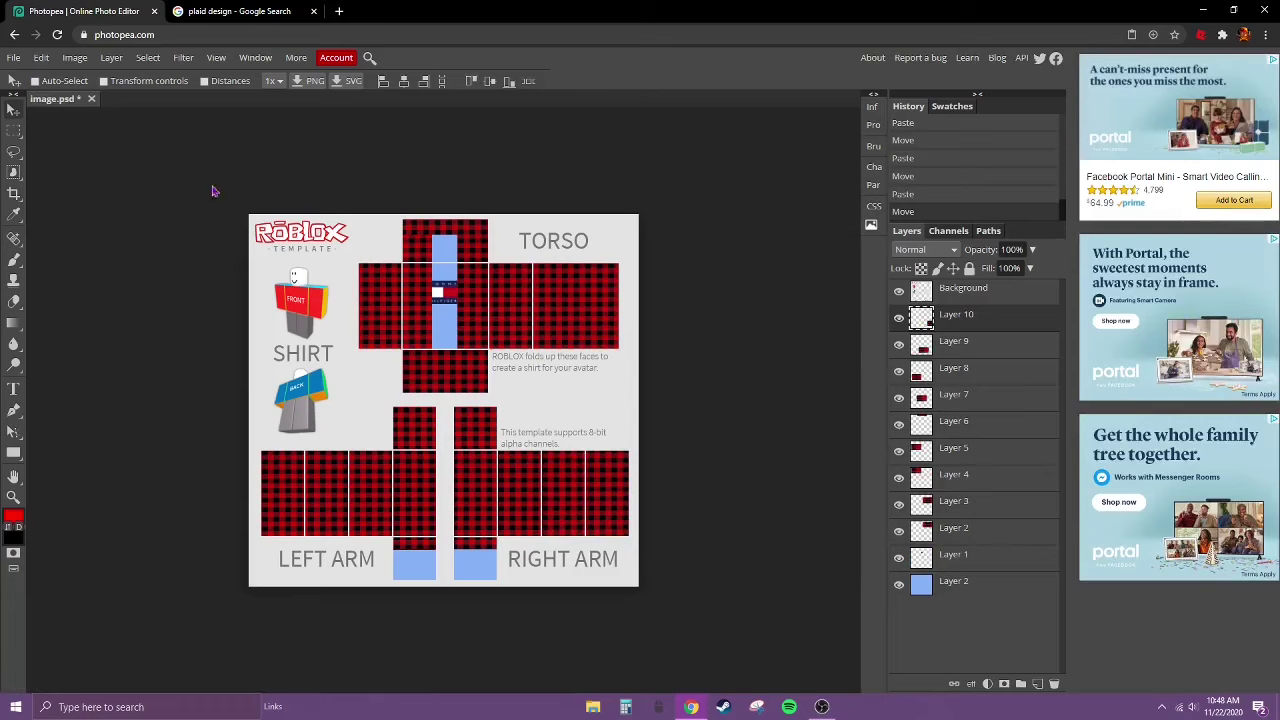
# - Select the strip below both arms and delete the stray plaid there
pyautogui.press('m')
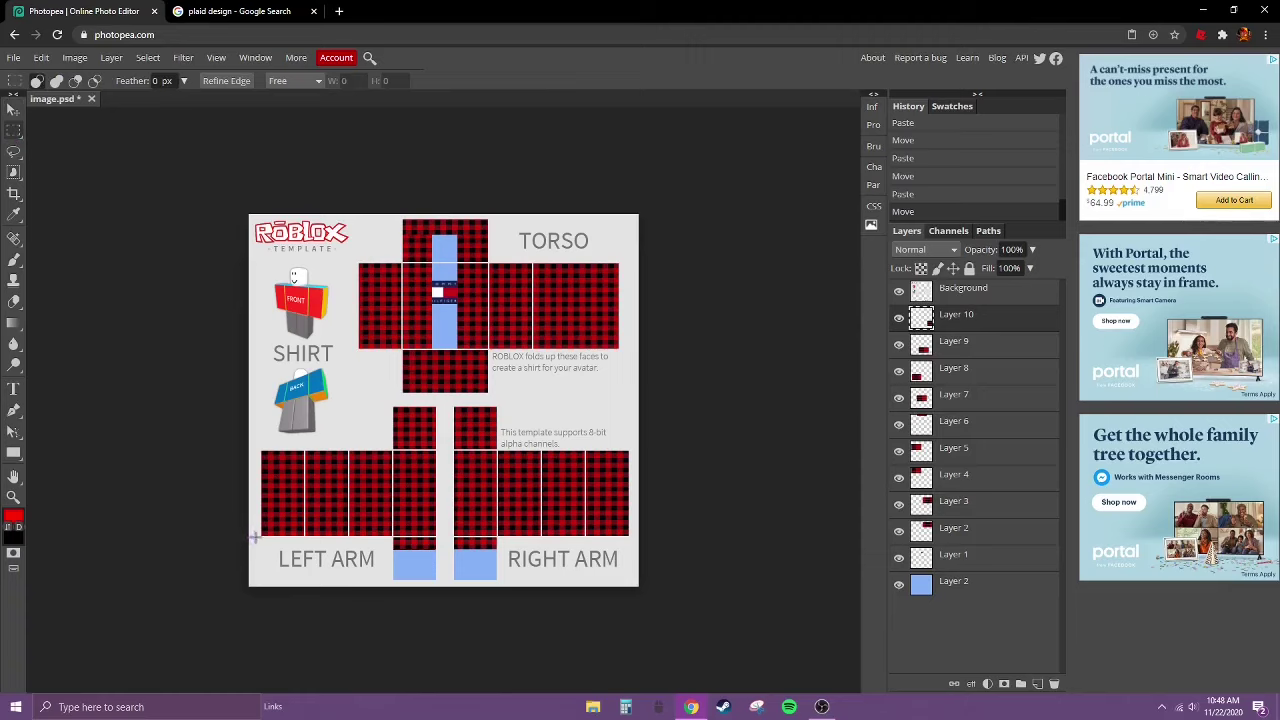
pyautogui.moveTo(255, 533); pyautogui.dragTo(643, 588)
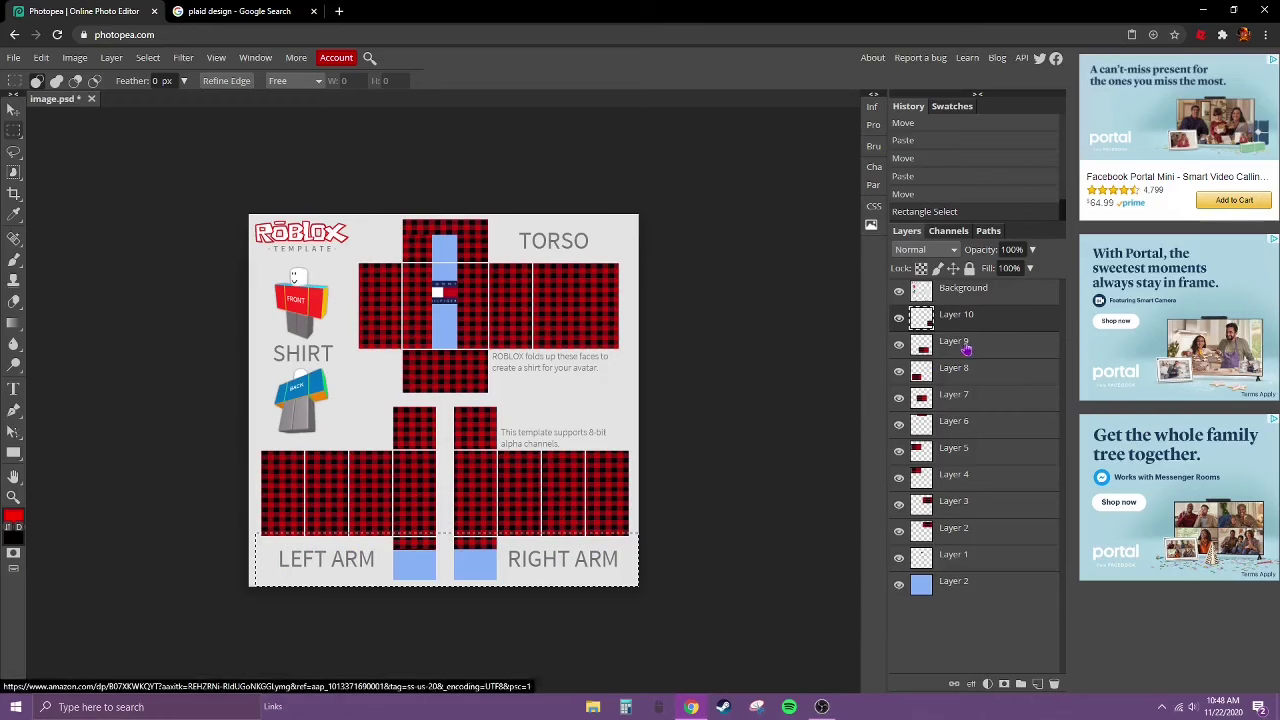
pyautogui.press('Delete')
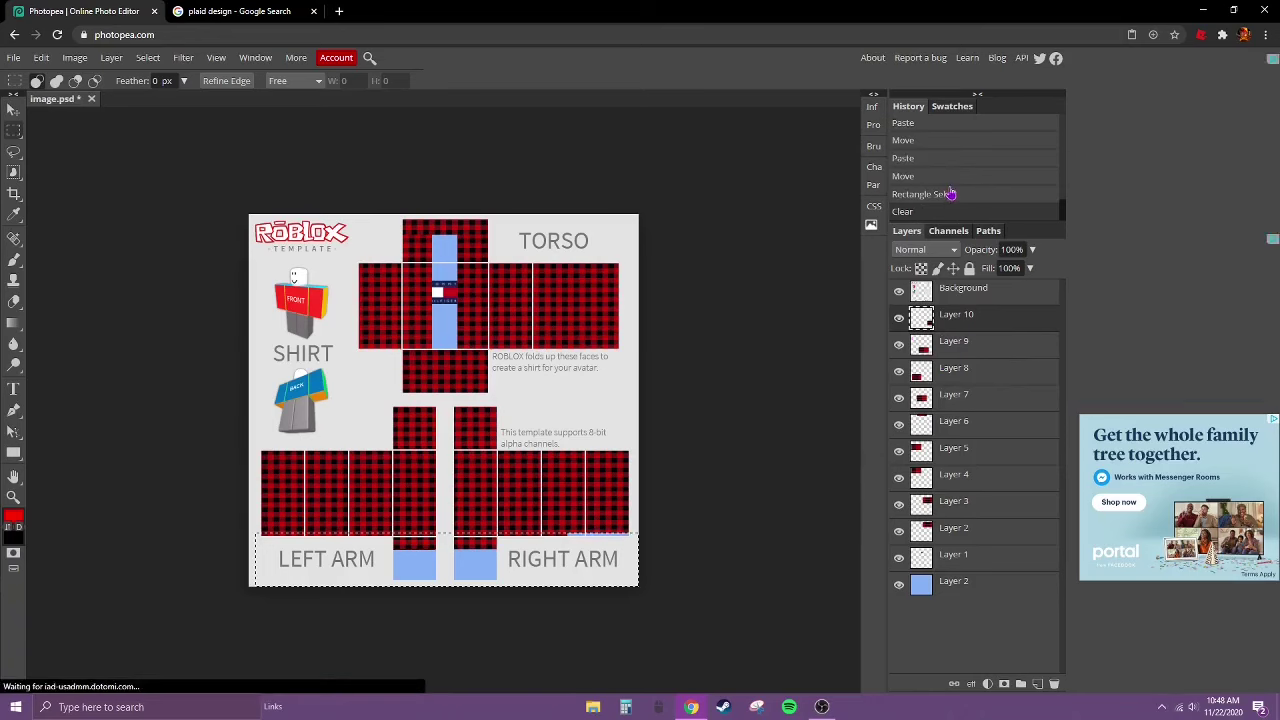
pyautogui.hotkey('ctrl', 'd')
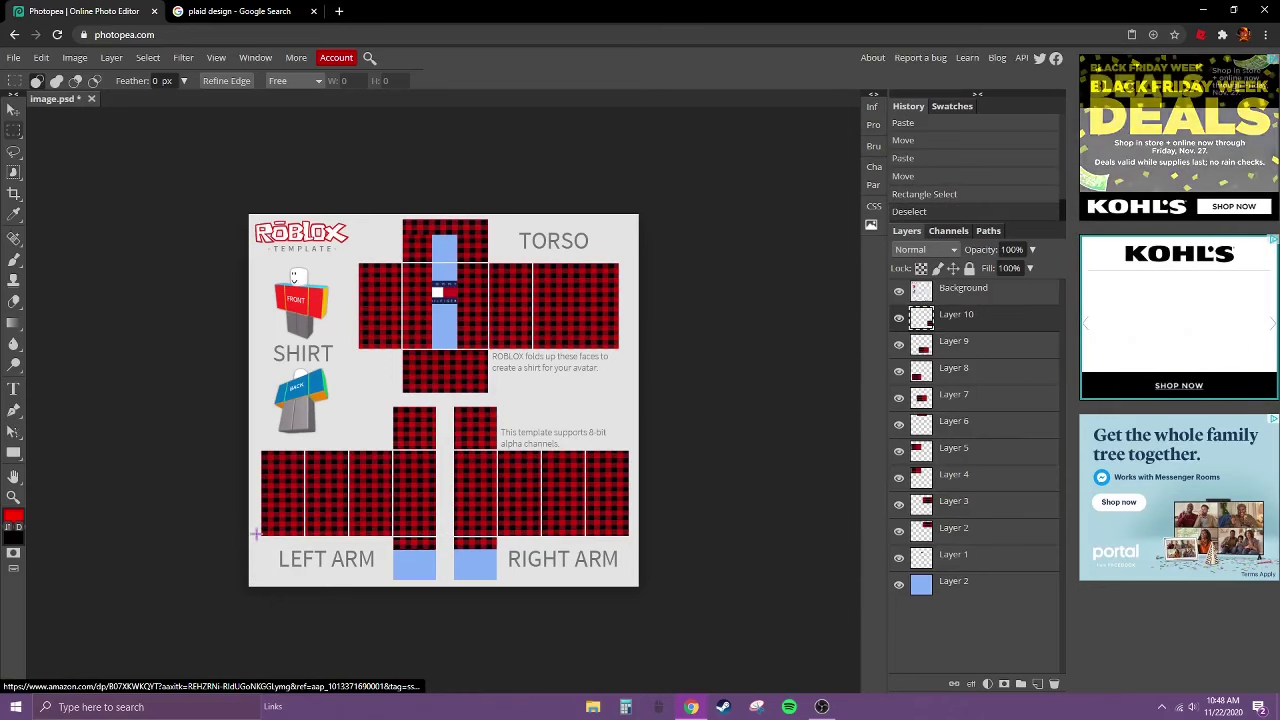
pyautogui.moveTo(256, 537); pyautogui.dragTo(652, 625)
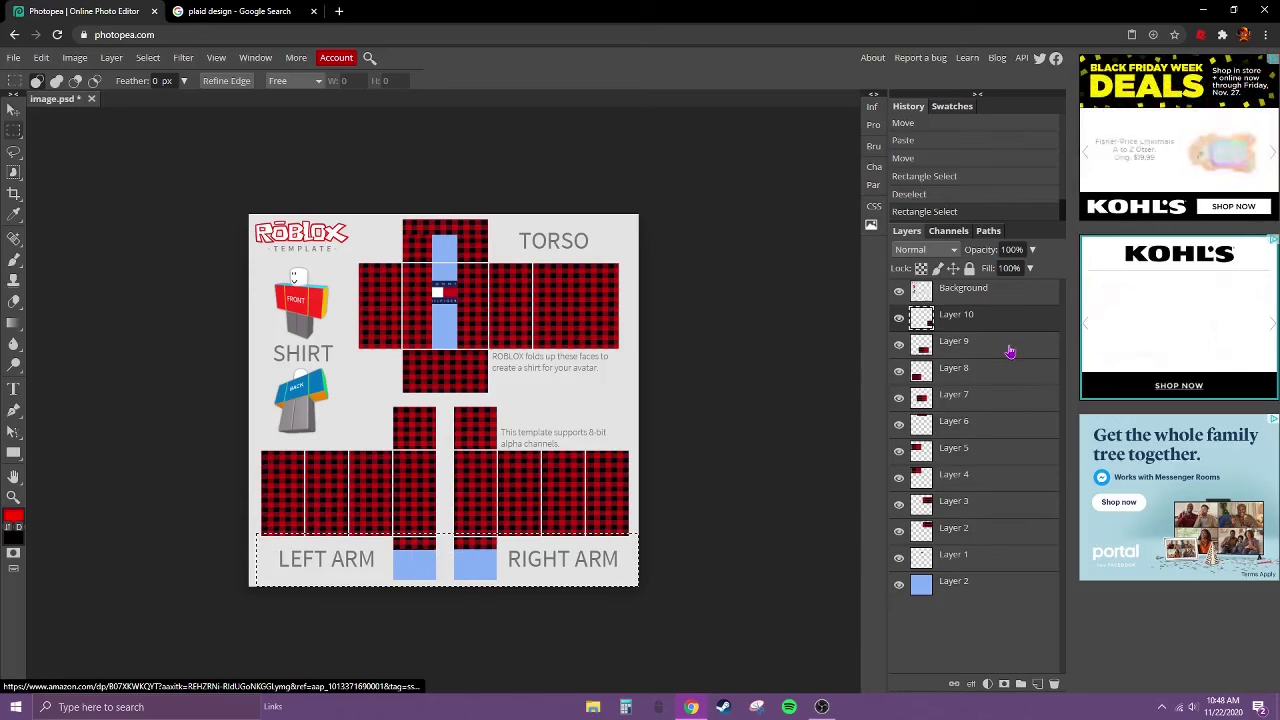
pyautogui.press('Delete')
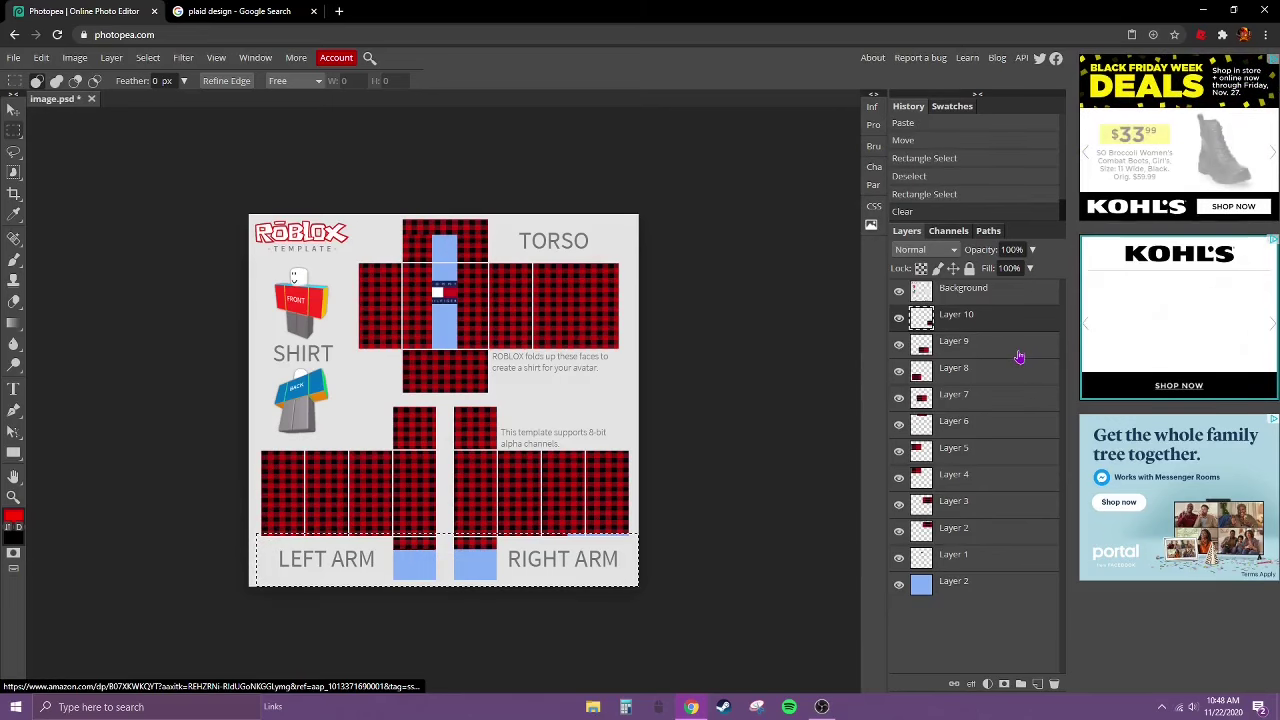
# - Clear the same strip on Layer 9 and on blue template Layer 2, then deselect
pyautogui.click(1019, 357)
pyautogui.press('Delete')
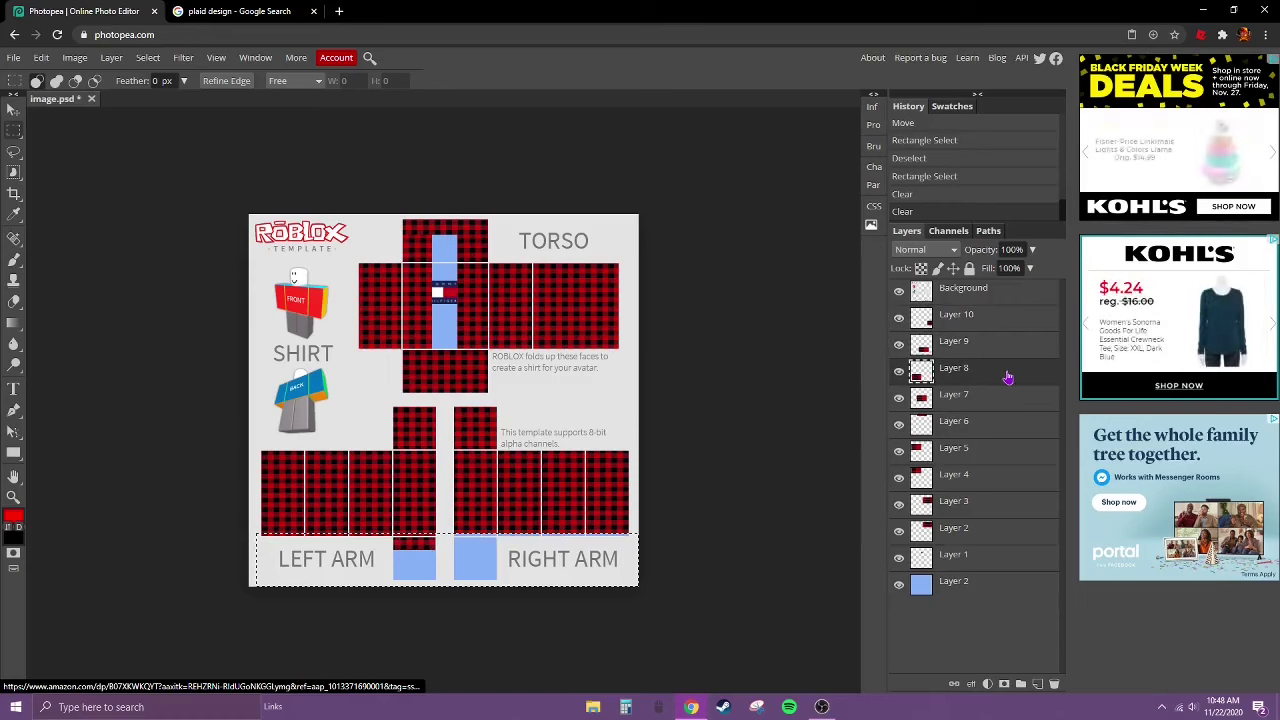
pyautogui.press('Delete')
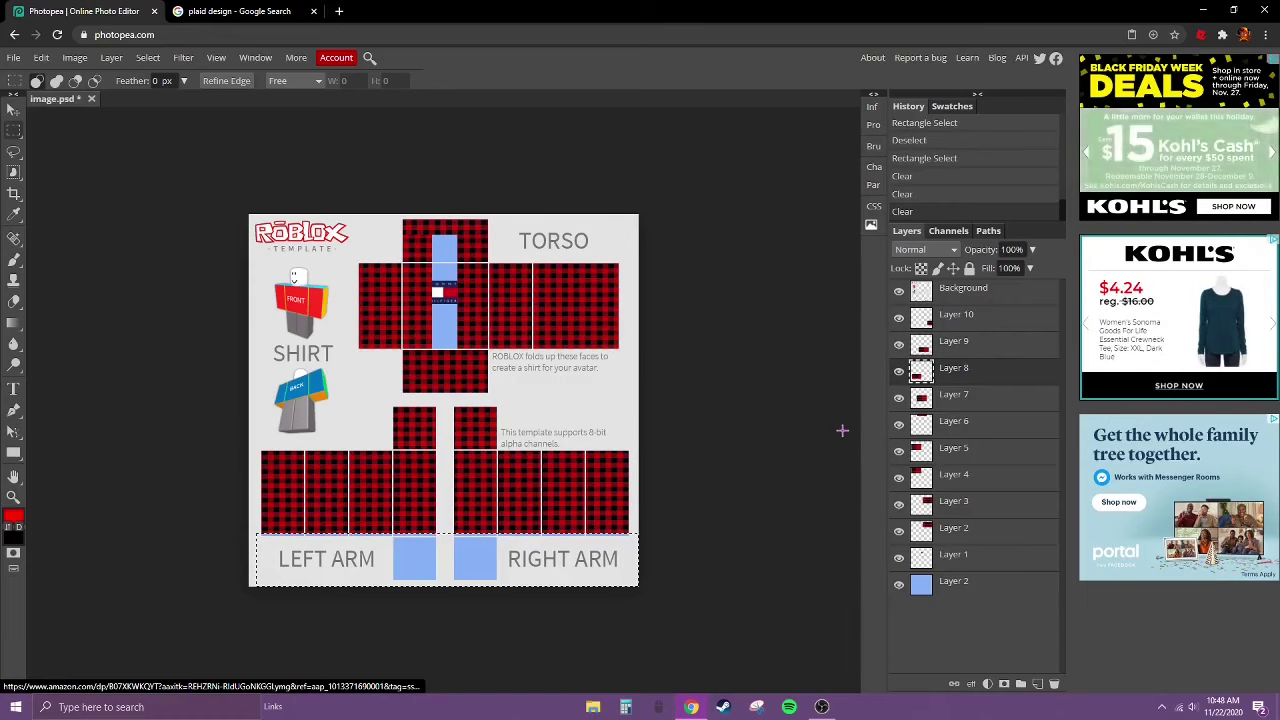
pyautogui.click(1021, 596)
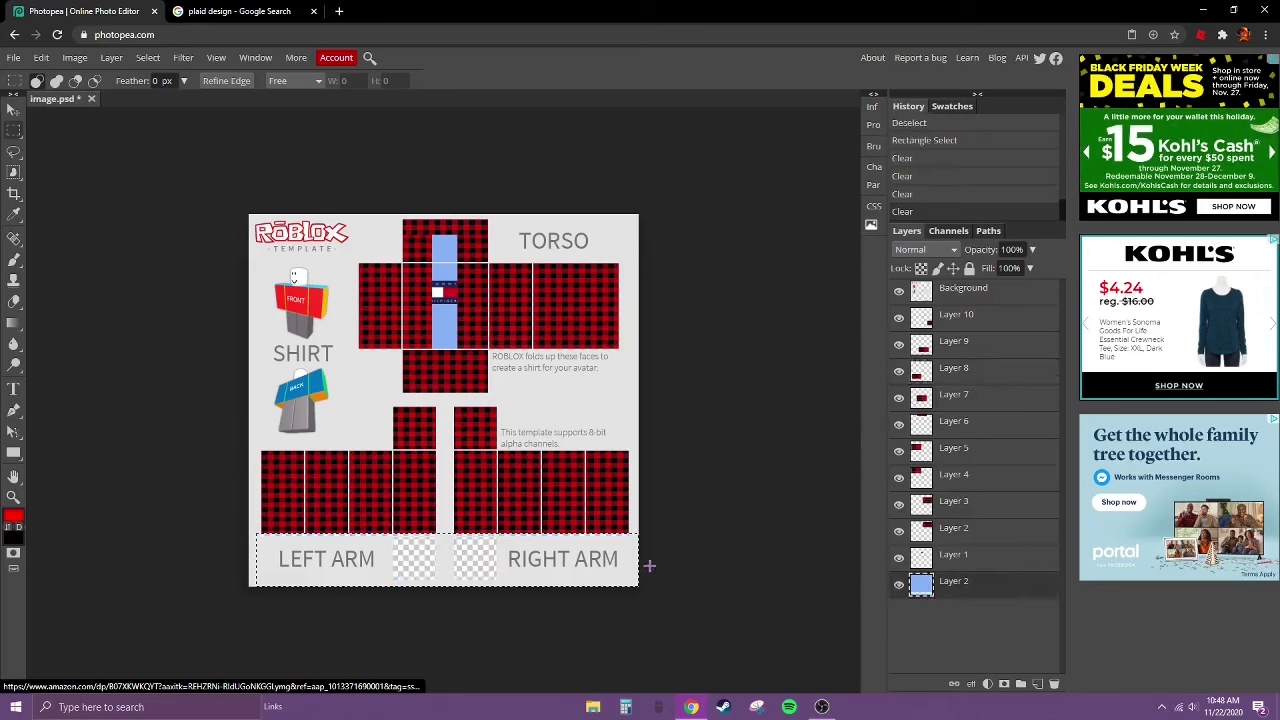
pyautogui.press('Delete')
pyautogui.hotkey('ctrl', 'd')
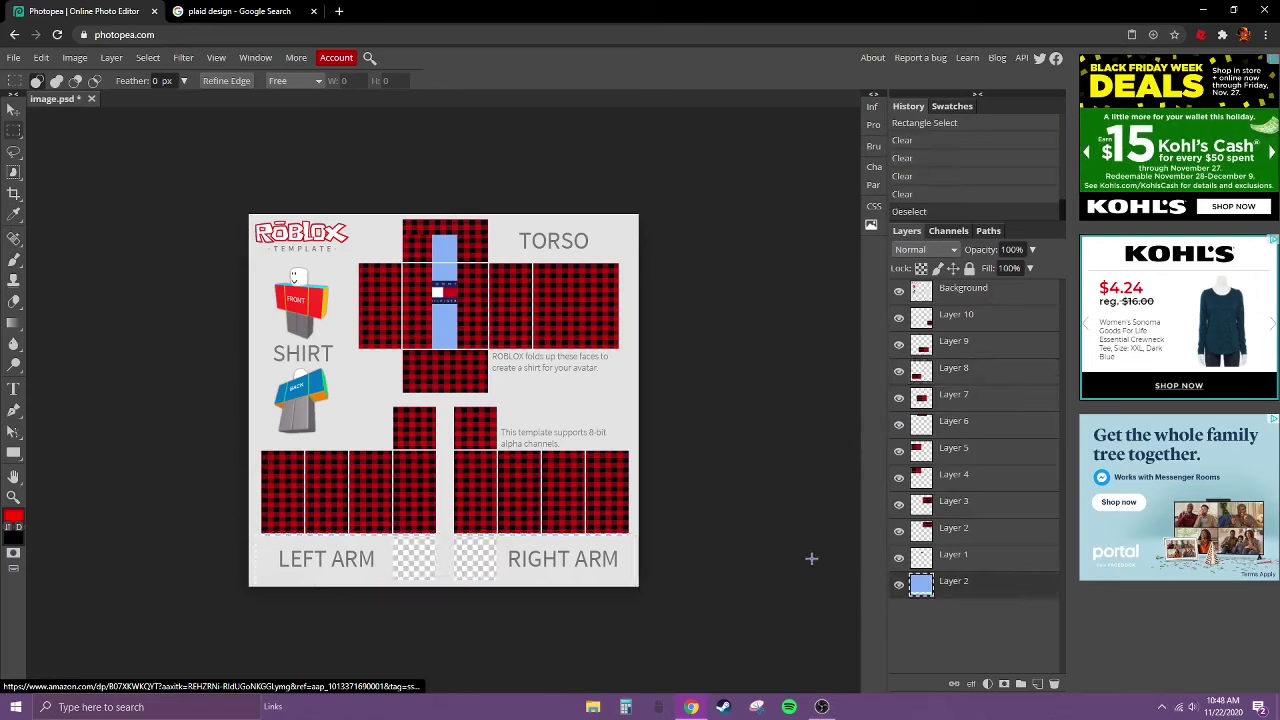
pyautogui.click(13, 108)
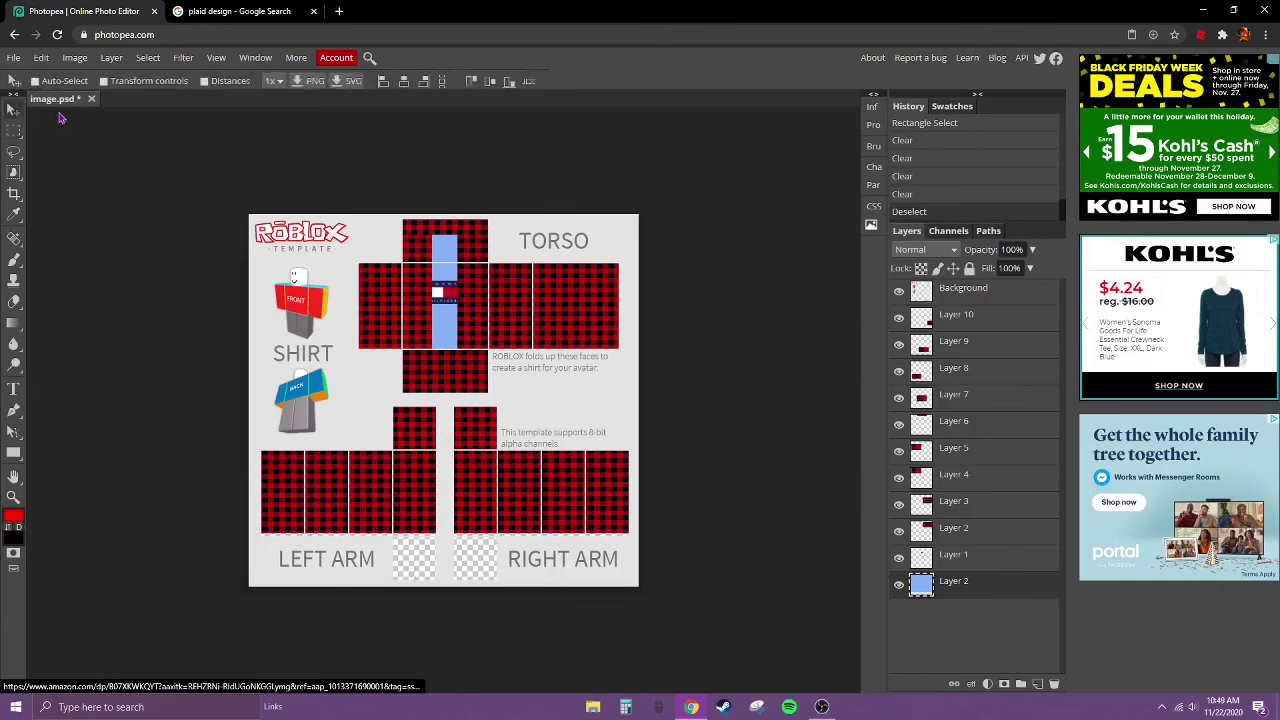
# - Search Google Images for 'roblox shirt template shaded' and copy a shaded template preview
pyautogui.click(267, 10)
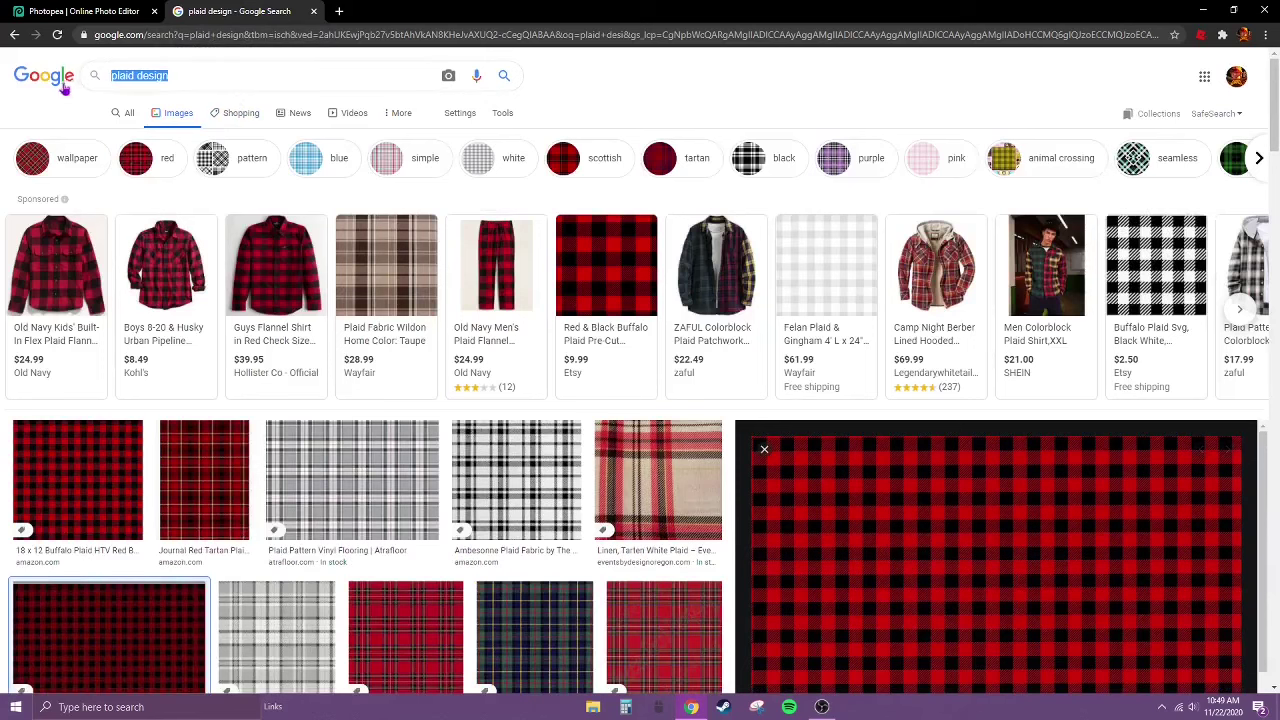
pyautogui.write('roblox shirt tem')
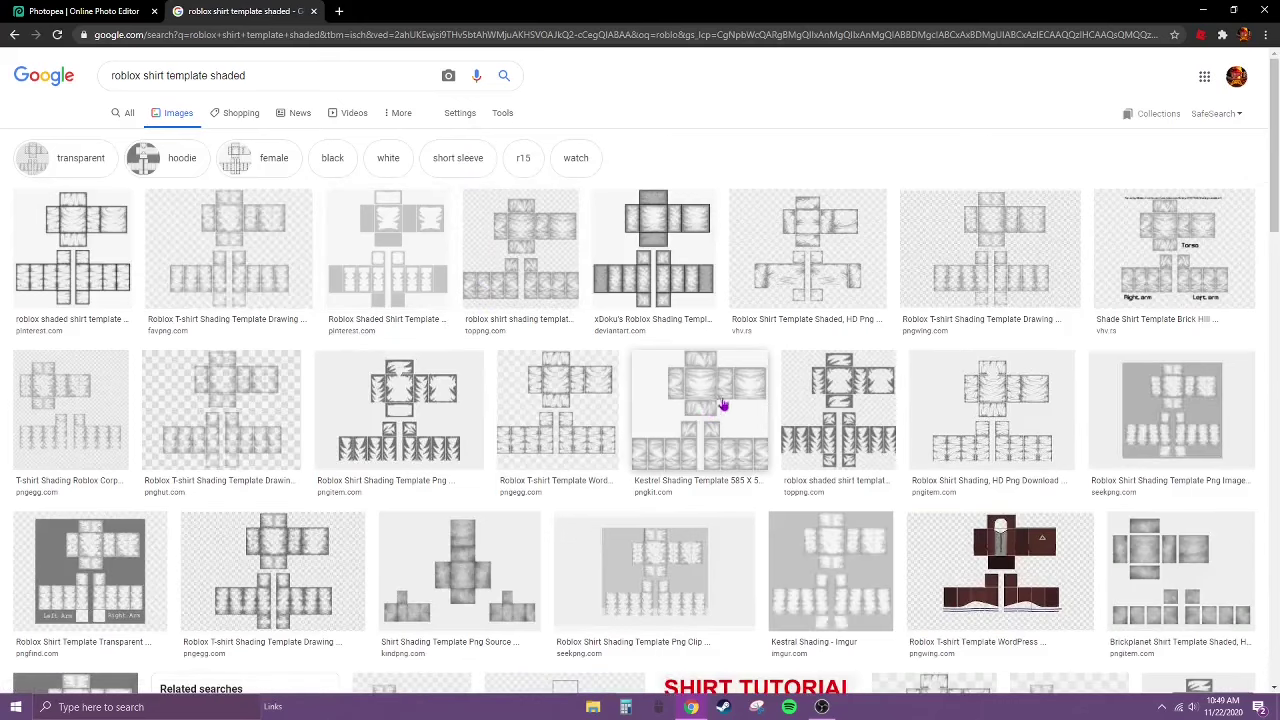
pyautogui.click(728, 405)
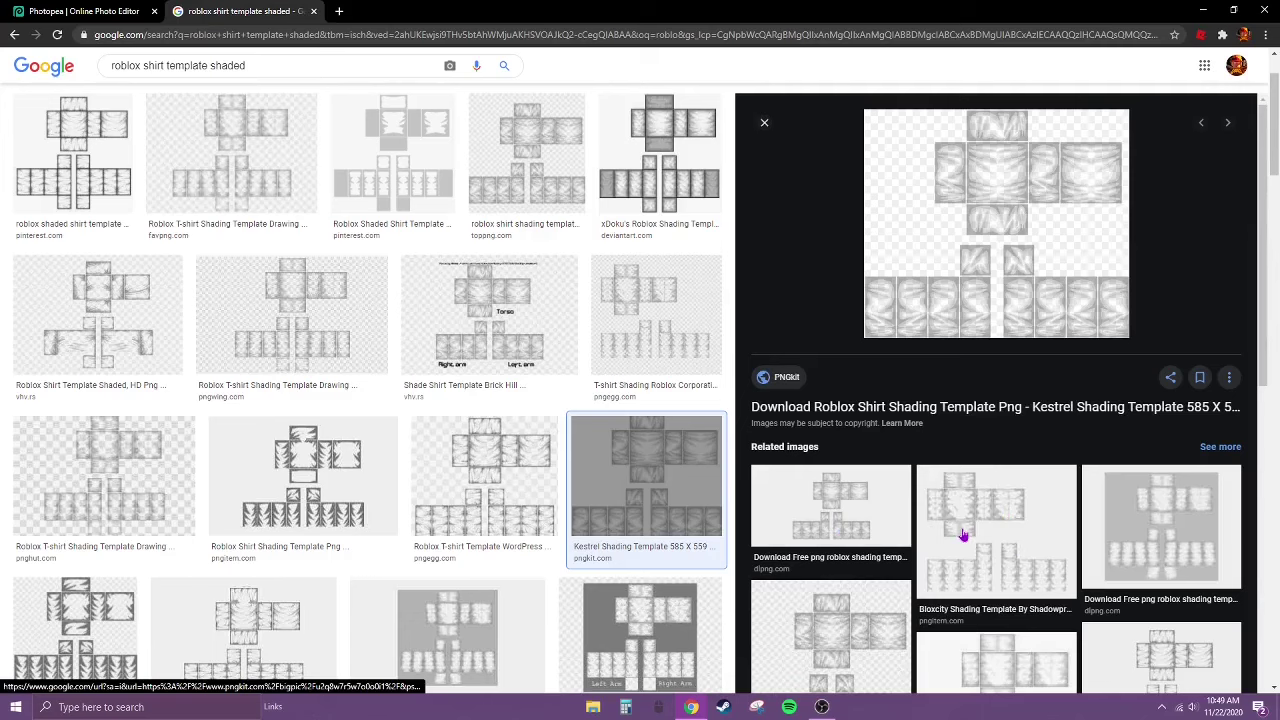
pyautogui.scroll(-2, 962, 537)
pyautogui.click(990, 455)
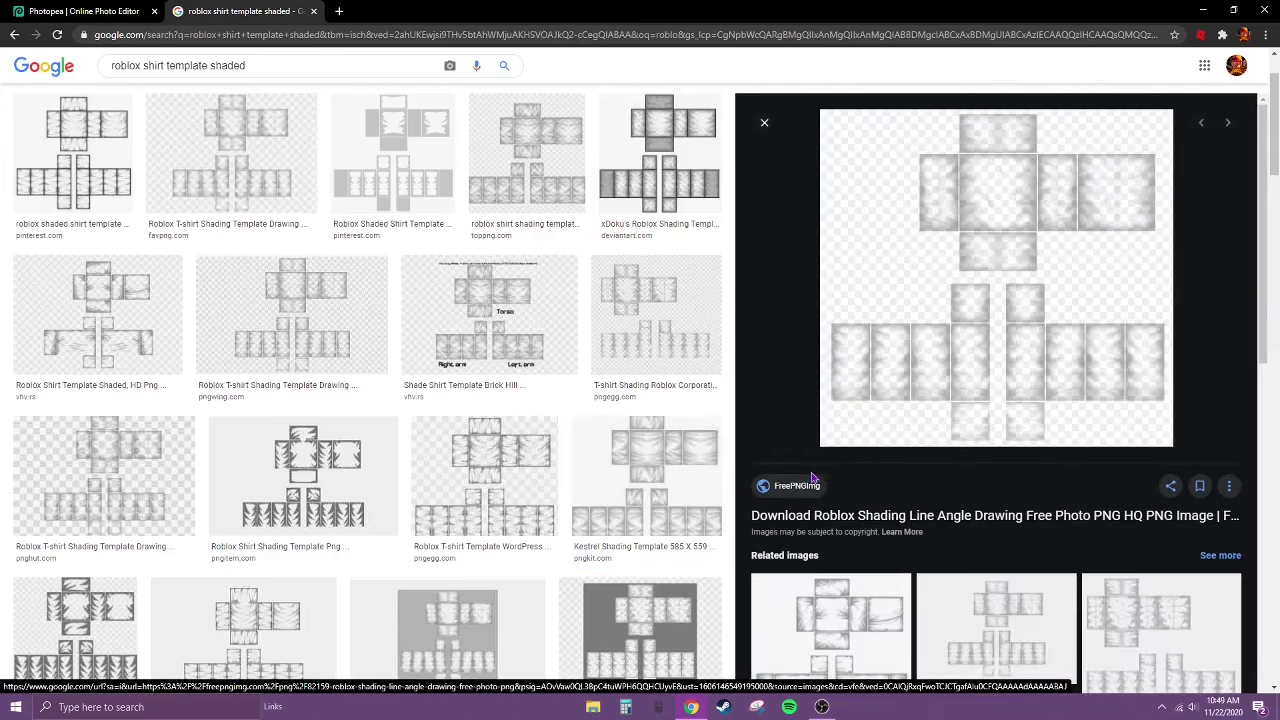
pyautogui.rightClick(936, 316)
# - Paste the shaded template into Photopea as Layer 11 and move it to the top of the stack
pyautogui.click(970, 452)
pyautogui.click(31, 14)
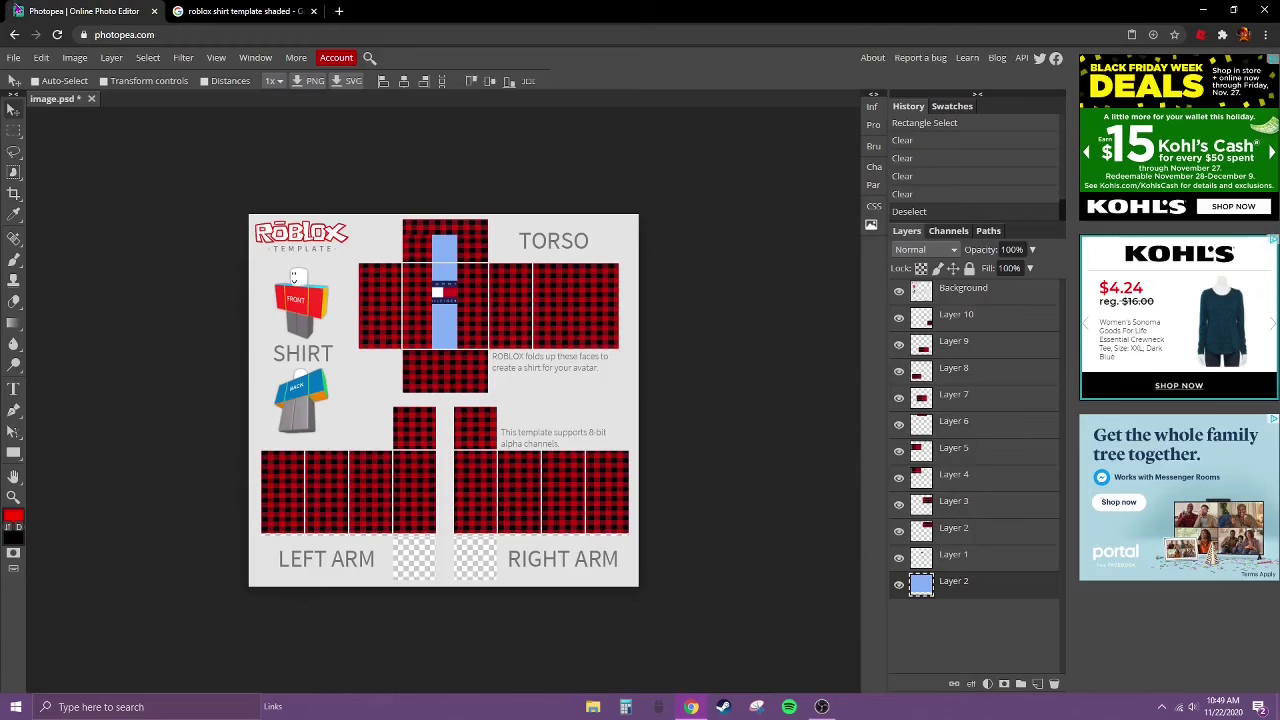
pyautogui.hotkey('ctrl', 'v')
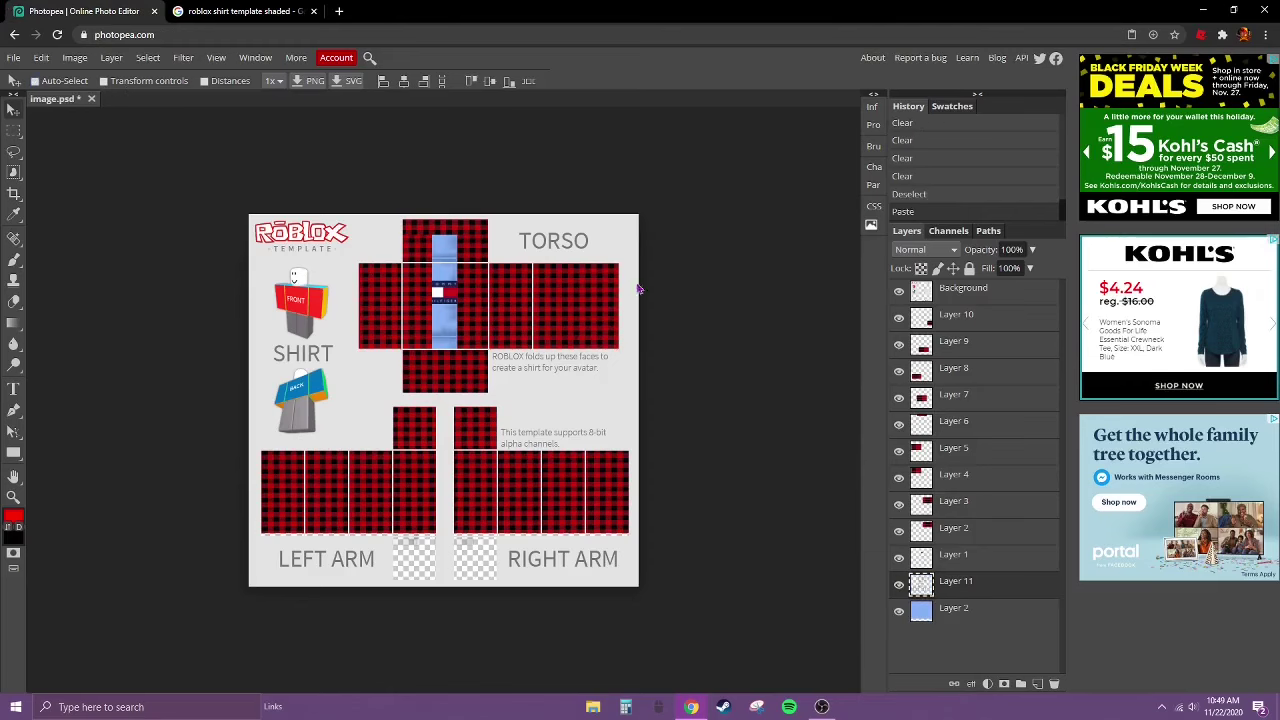
pyautogui.moveTo(977, 598); pyautogui.dragTo(1011, 320)
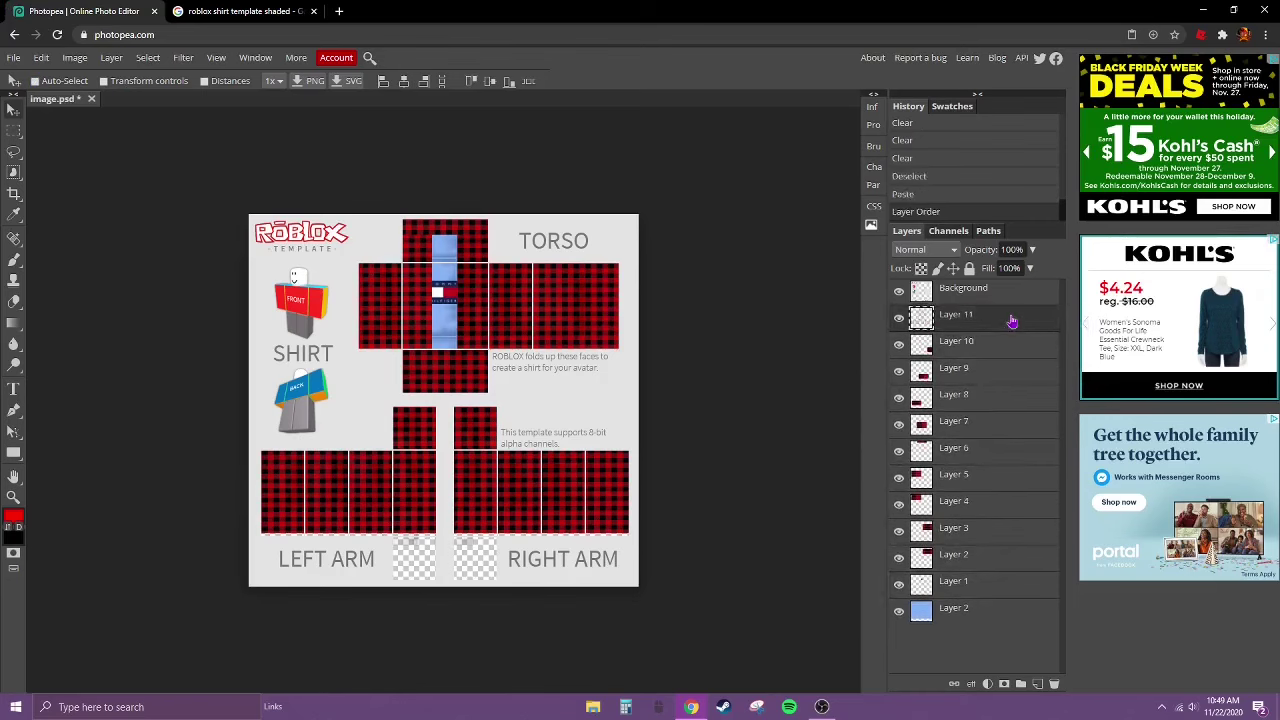
# - Scale the Layer 11 shading to about 110% width and height so it covers the shirt
pyautogui.click(41, 57)
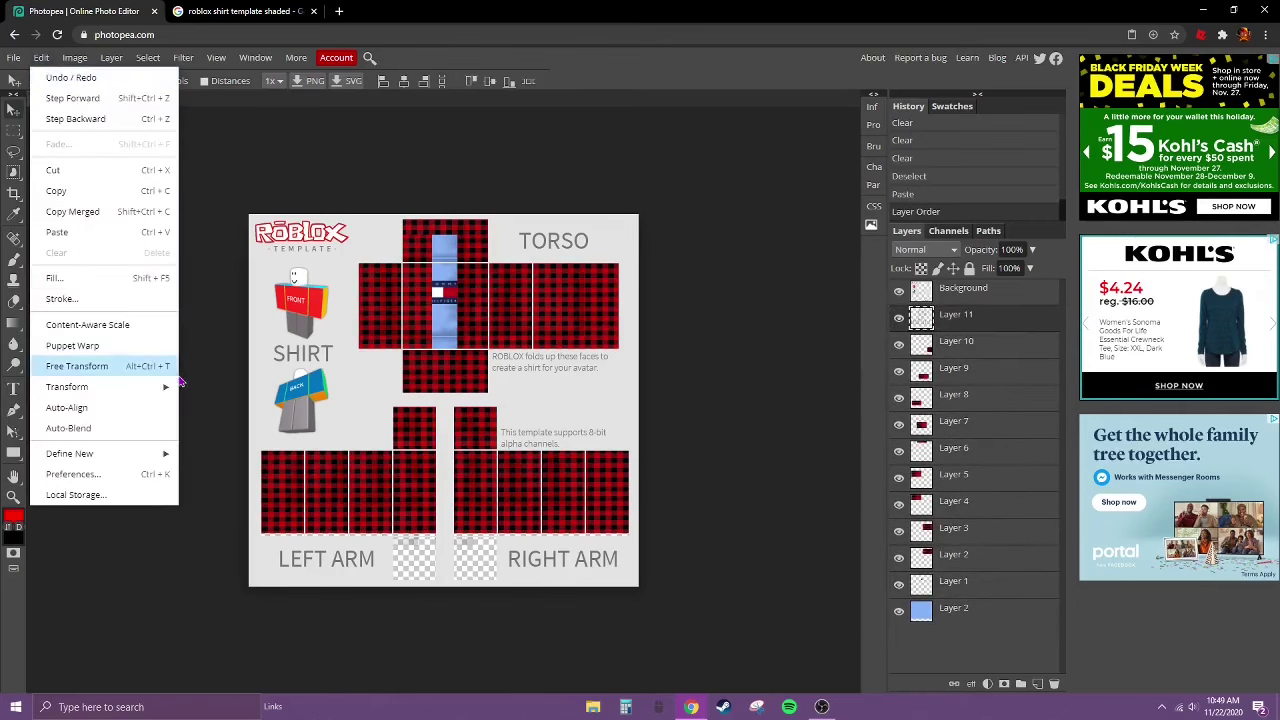
pyautogui.moveTo(147, 386)
pyautogui.click(206, 413)
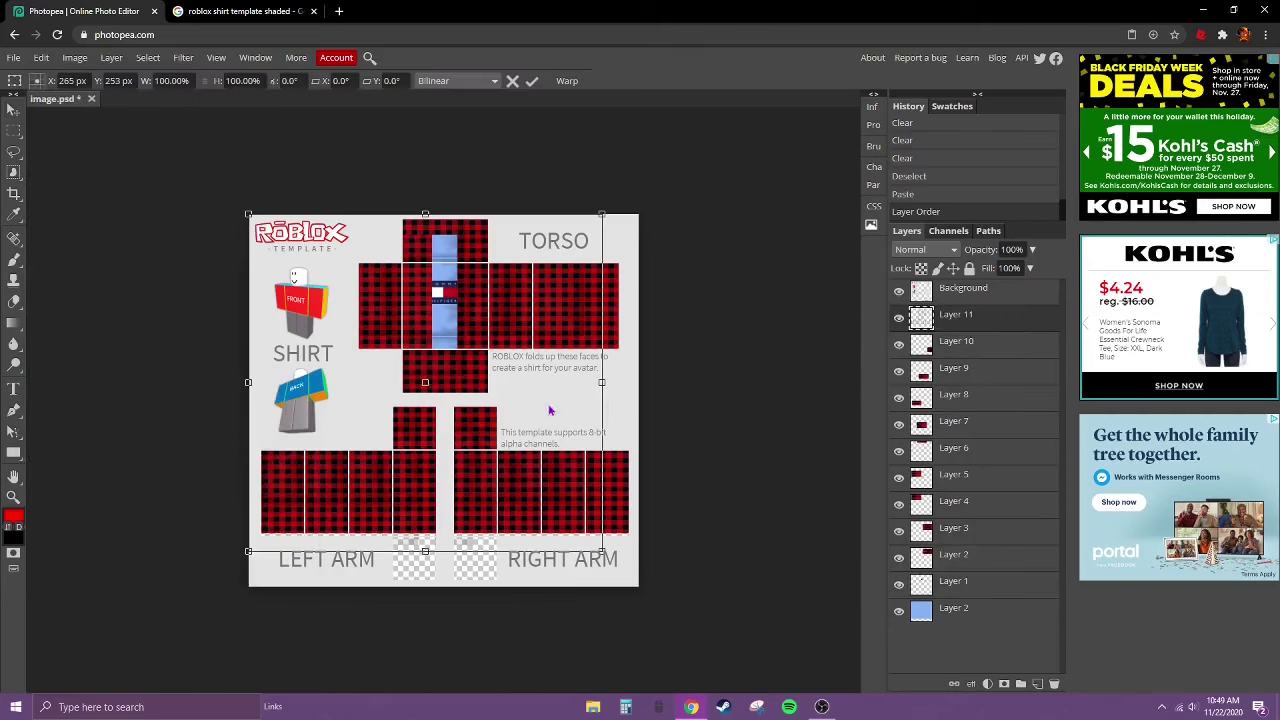
pyautogui.moveTo(601, 382); pyautogui.dragTo(638, 382)
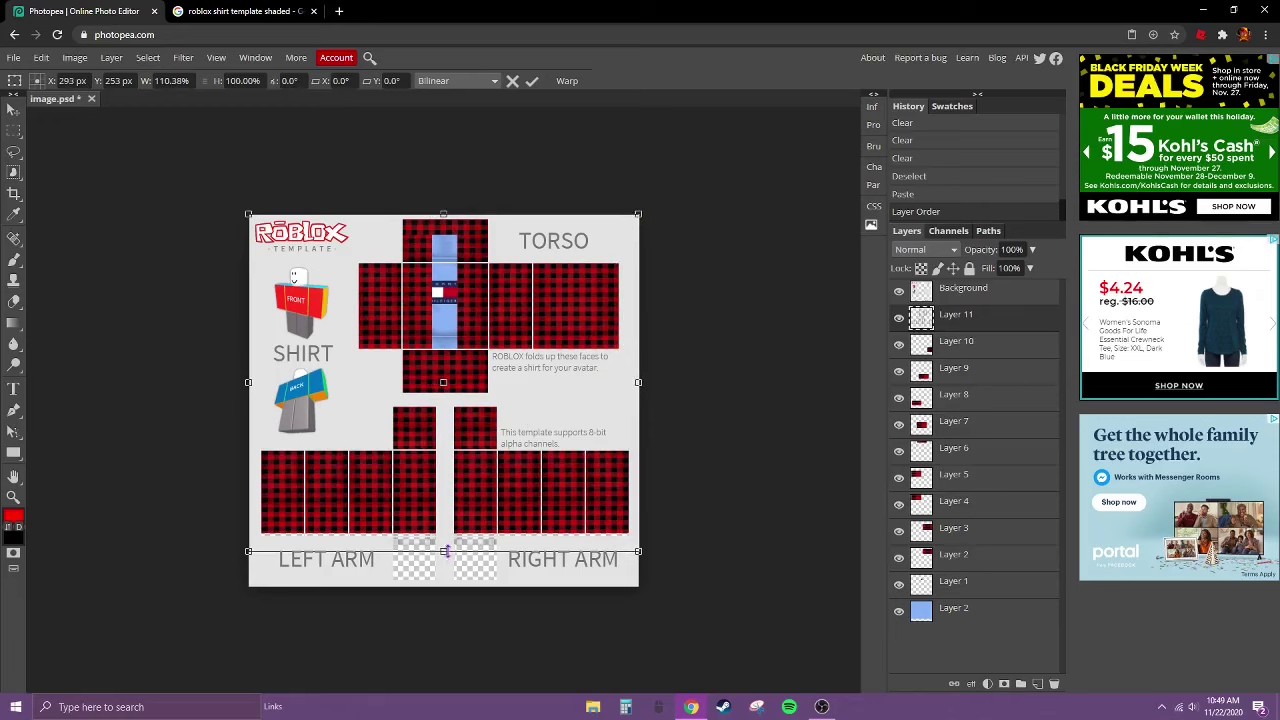
pyautogui.moveTo(444, 551); pyautogui.dragTo(448, 589)
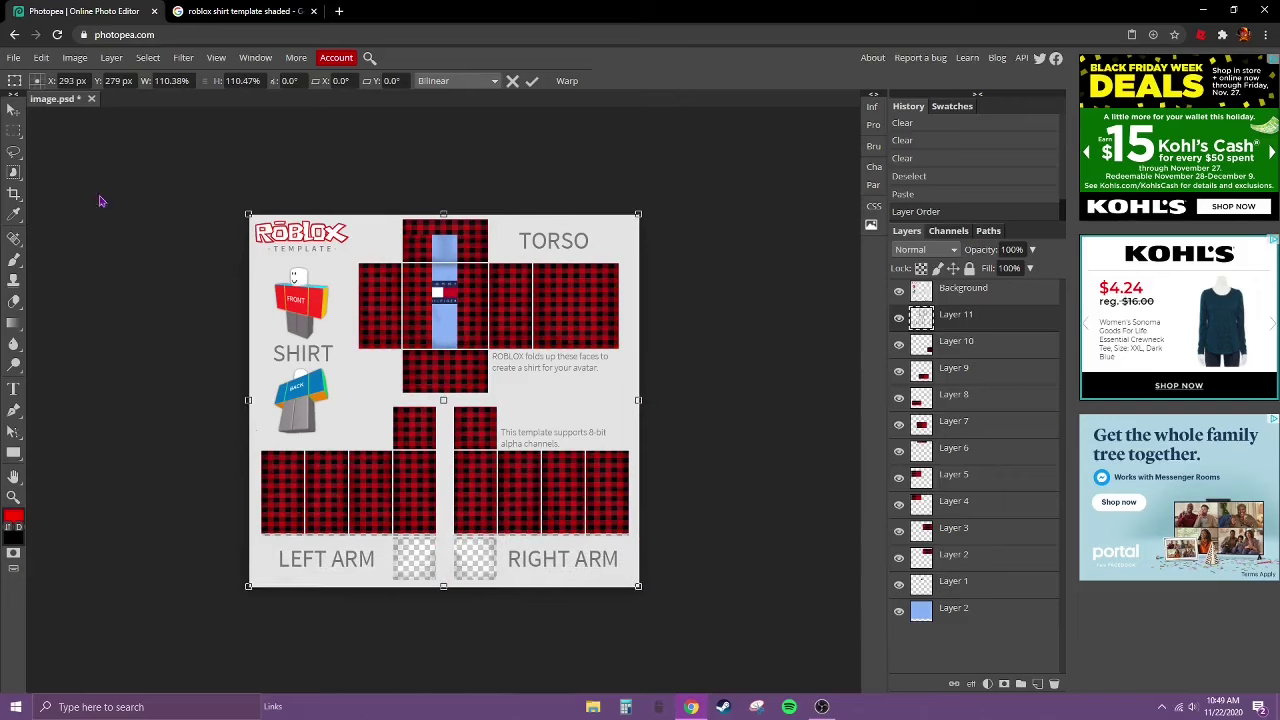
pyautogui.click(16, 110)
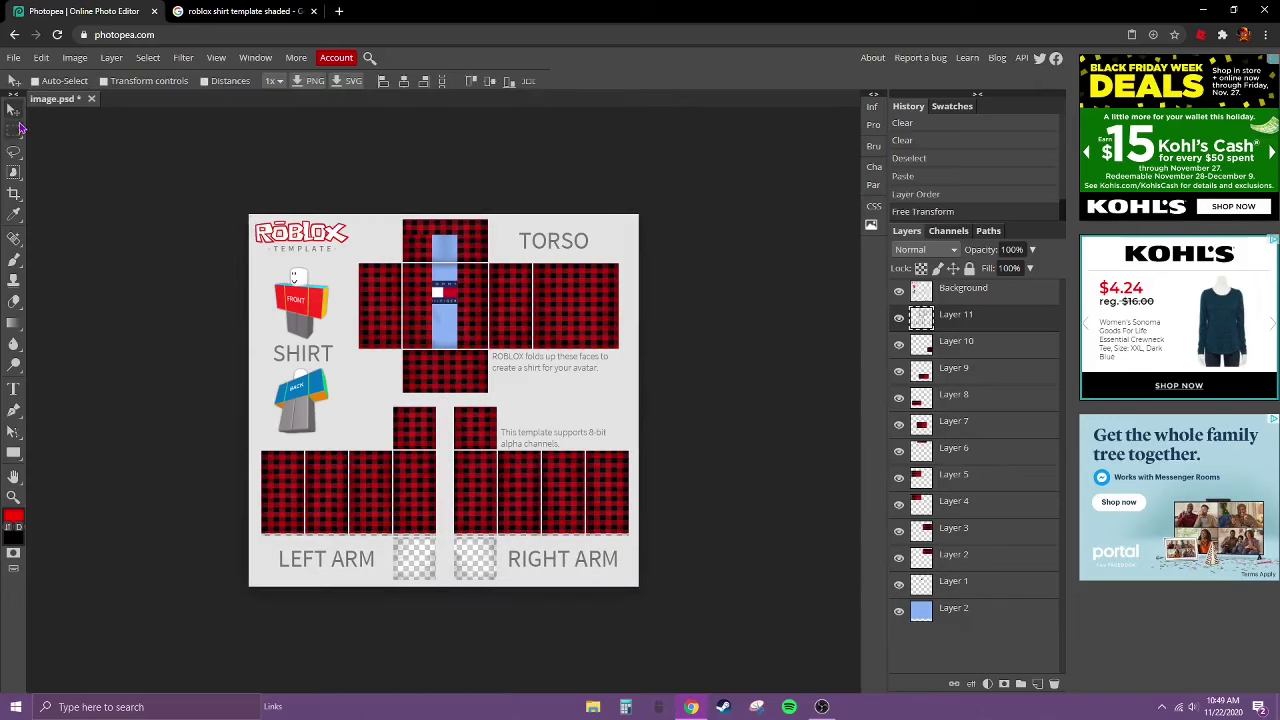
# - Delete Layer 11's shading from the strip under the LEFT ARM and RIGHT ARM labels
pyautogui.click(13, 130)
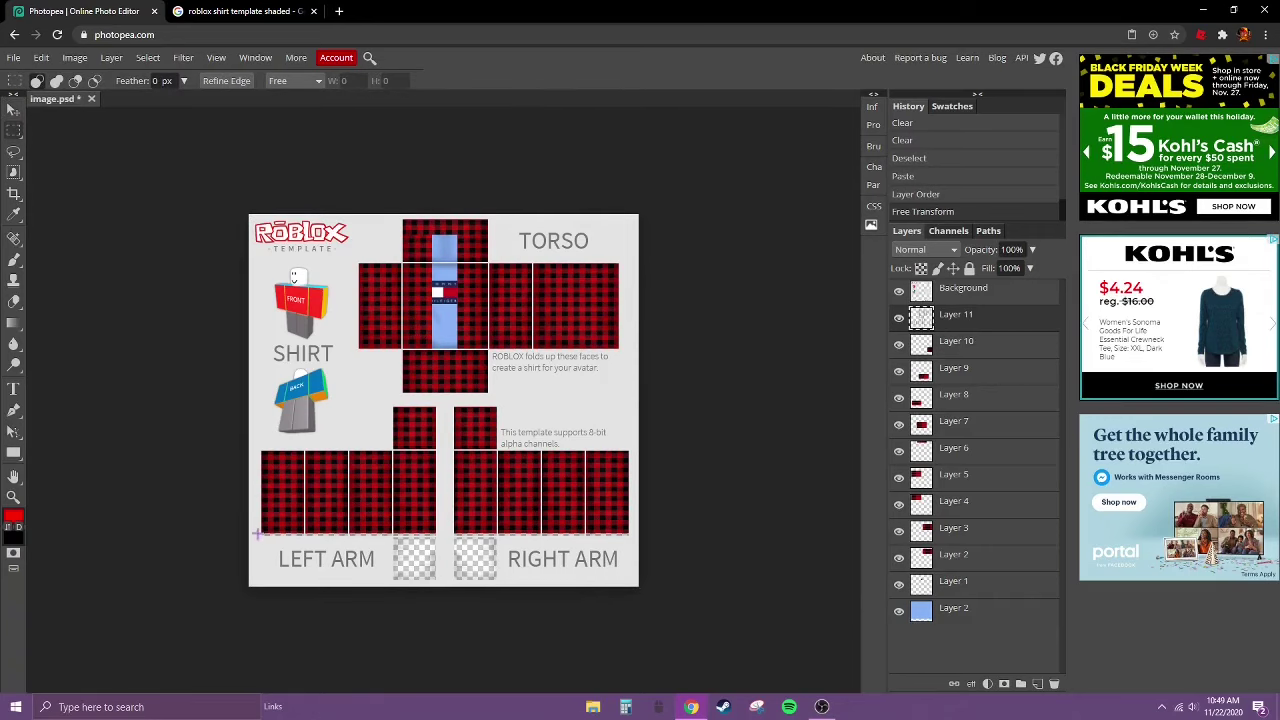
pyautogui.moveTo(257, 534); pyautogui.dragTo(630, 590)
pyautogui.press('Delete')
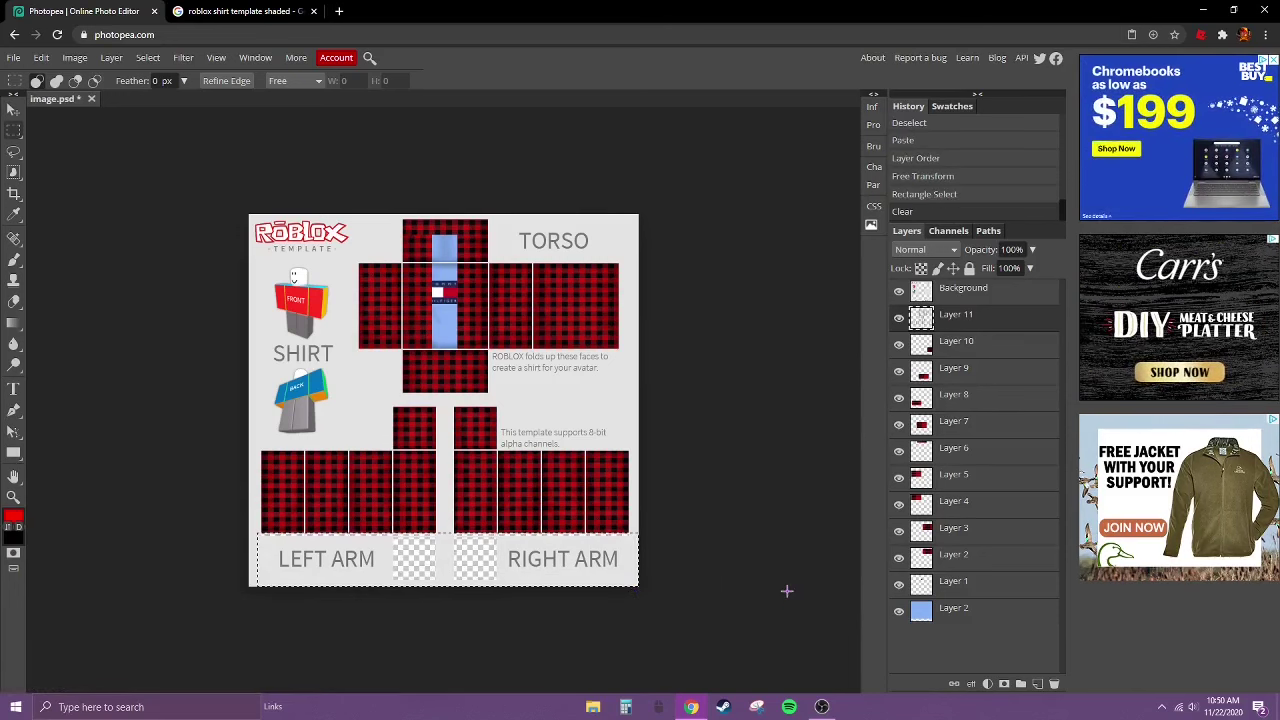
pyautogui.hotkey('ctrl', 'd')
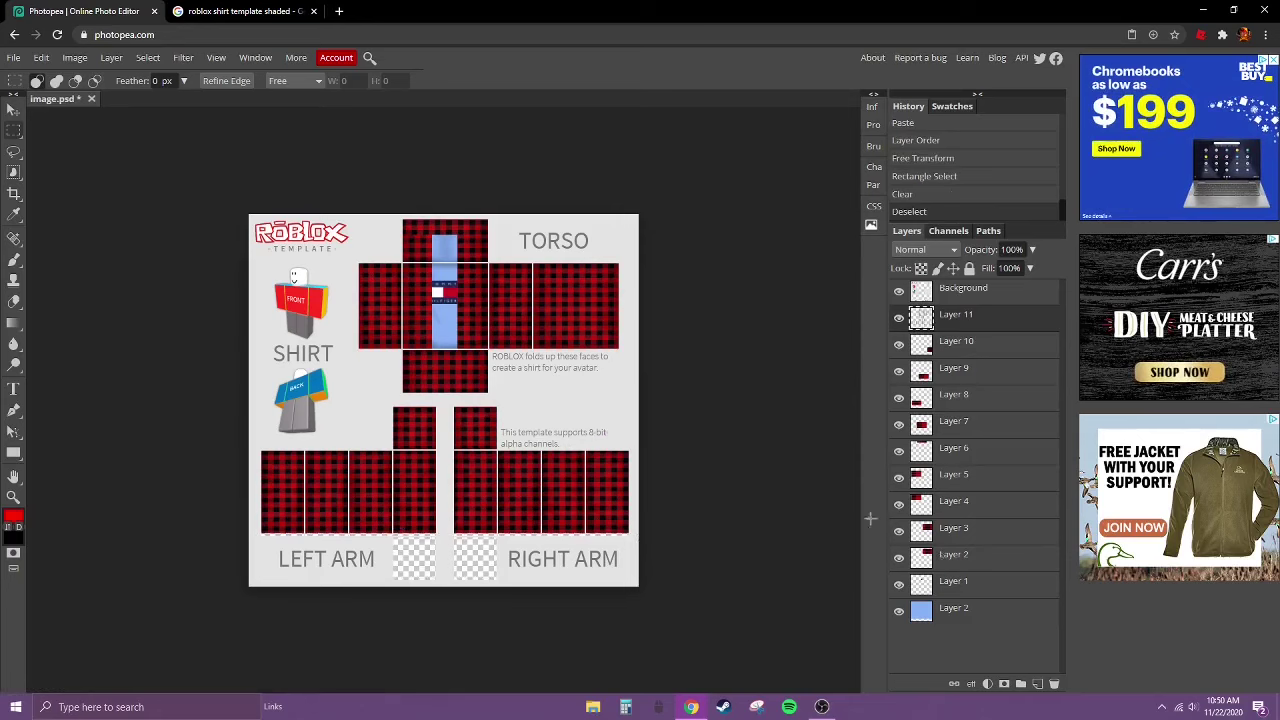
pyautogui.click(1017, 613)
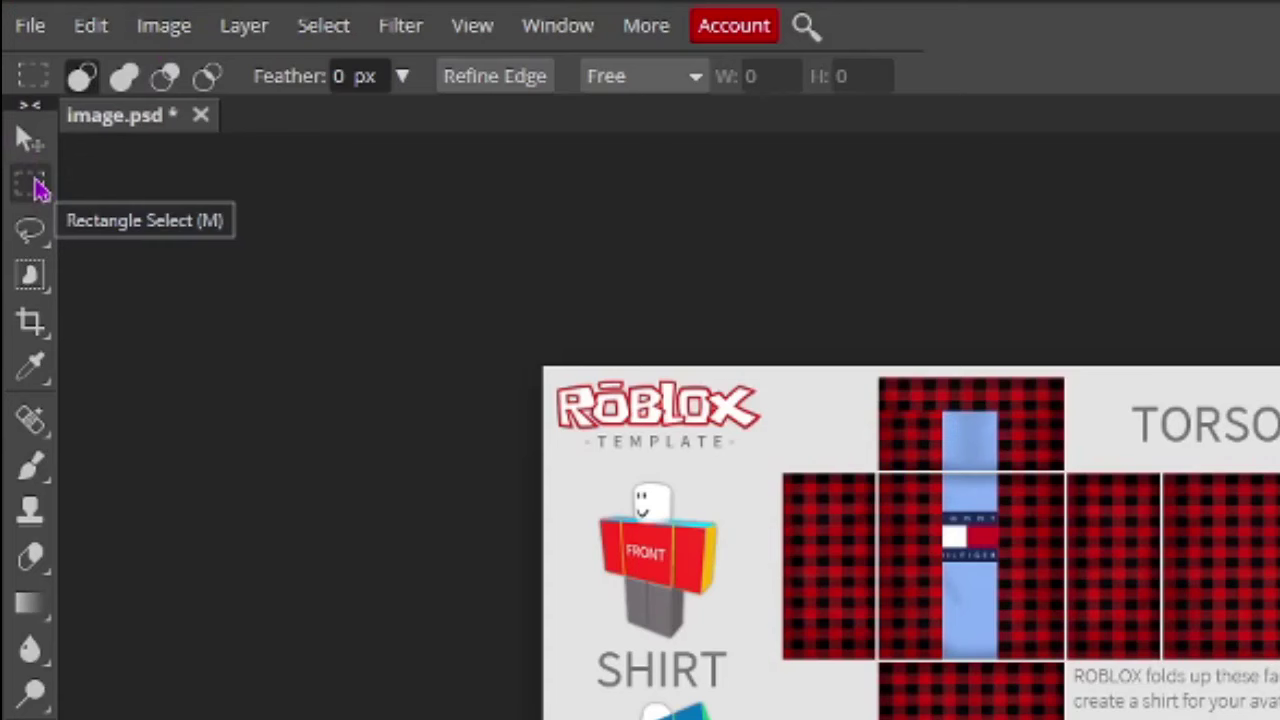
# - Cut an oval at the top of the blue stripe out of both Layer 2 and the Layer 11 shading
pyautogui.click(17, 132)
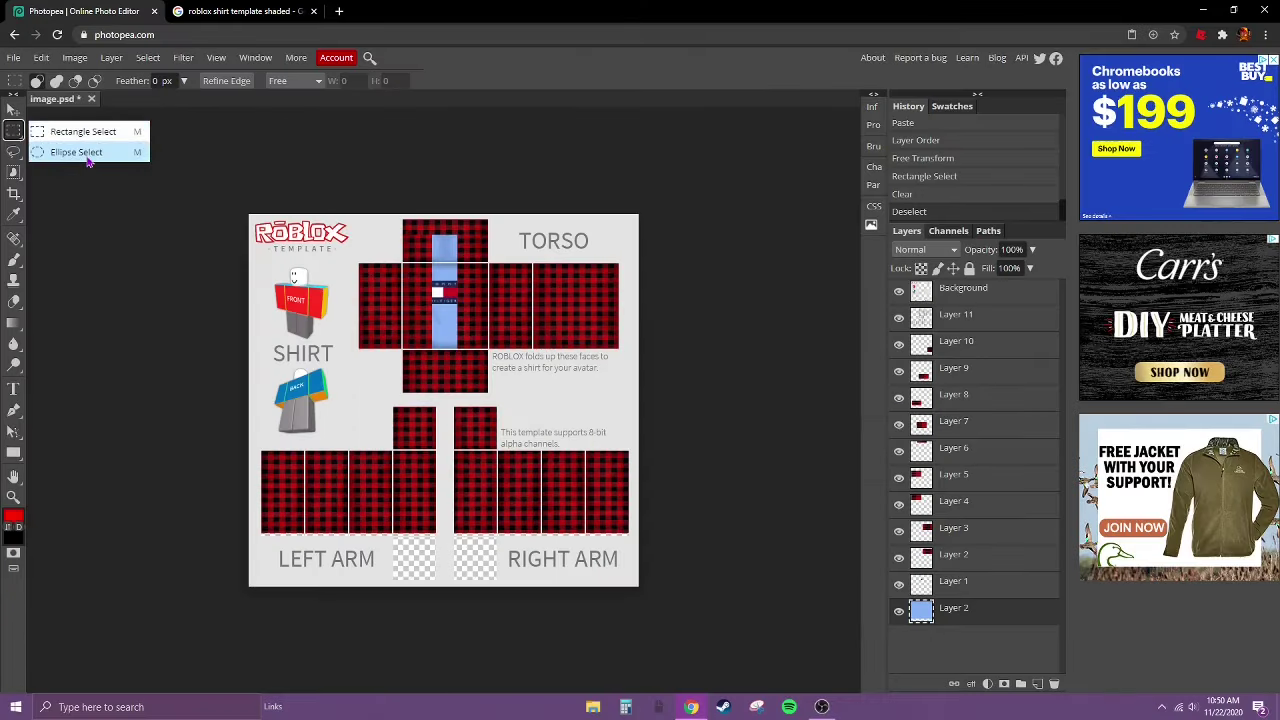
pyautogui.click(86, 156)
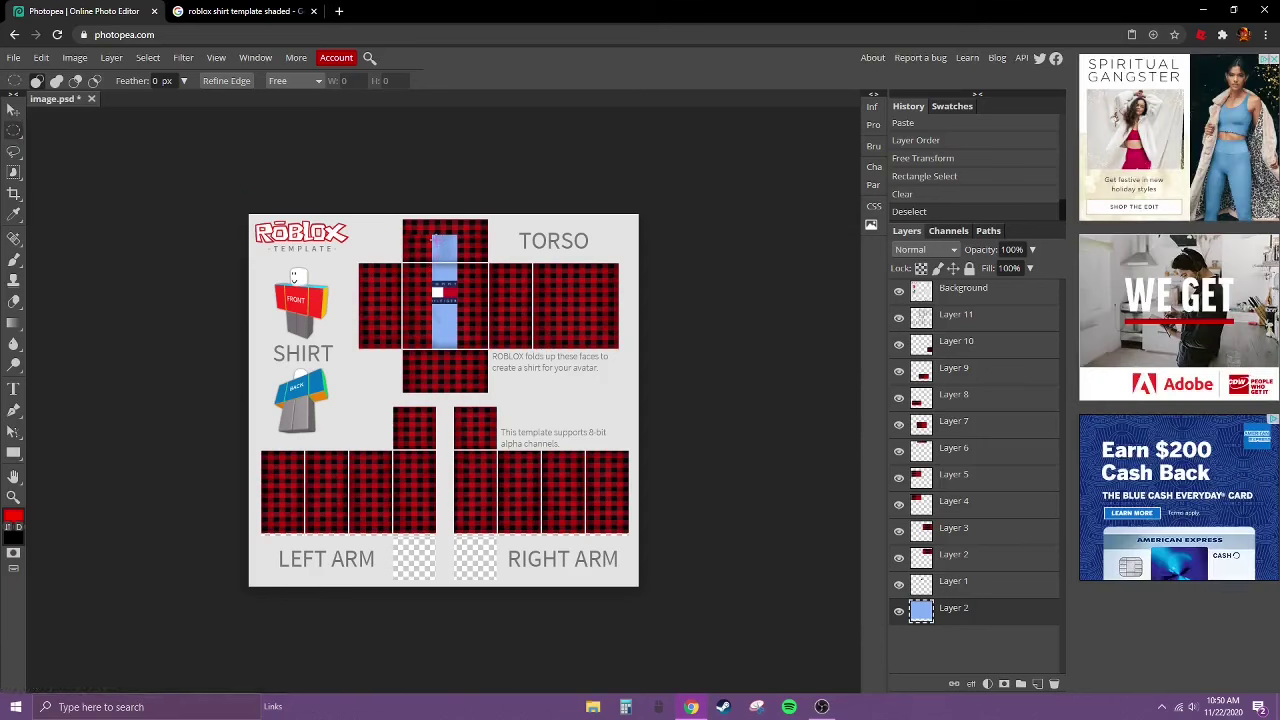
pyautogui.moveTo(433, 238); pyautogui.dragTo(455, 258)
pyautogui.click(383, 184)
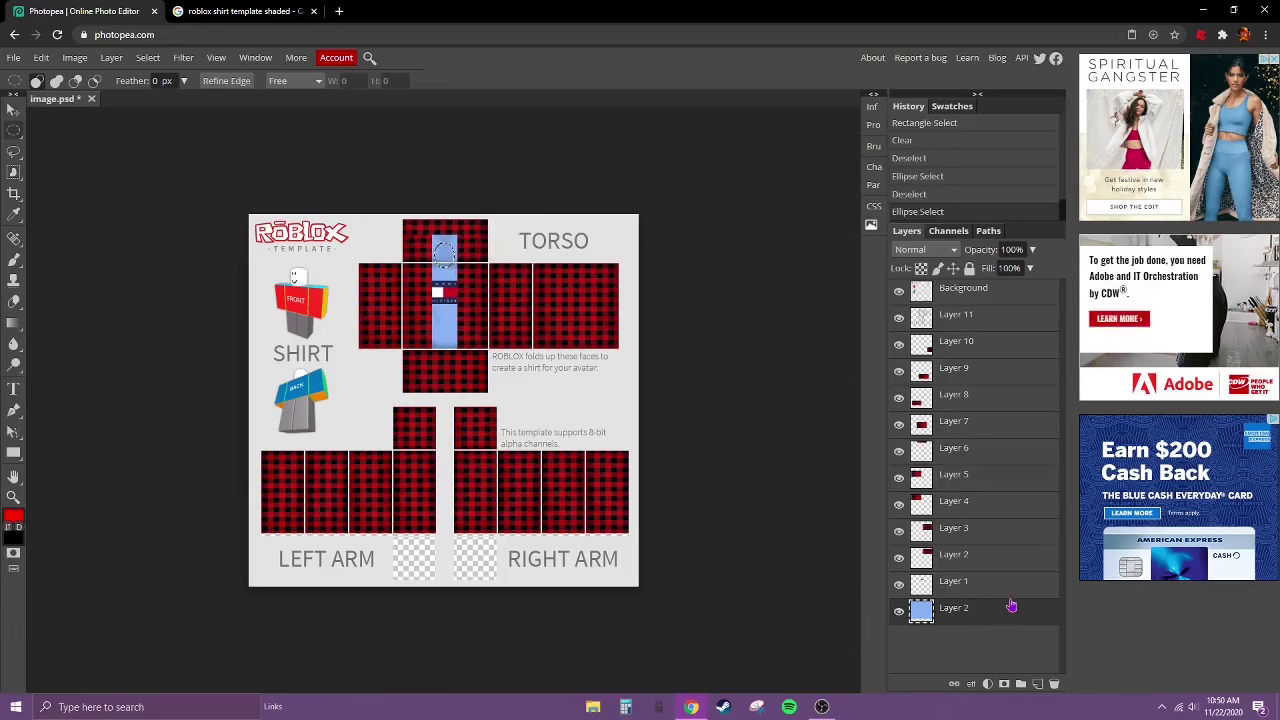
pyautogui.press('Delete')
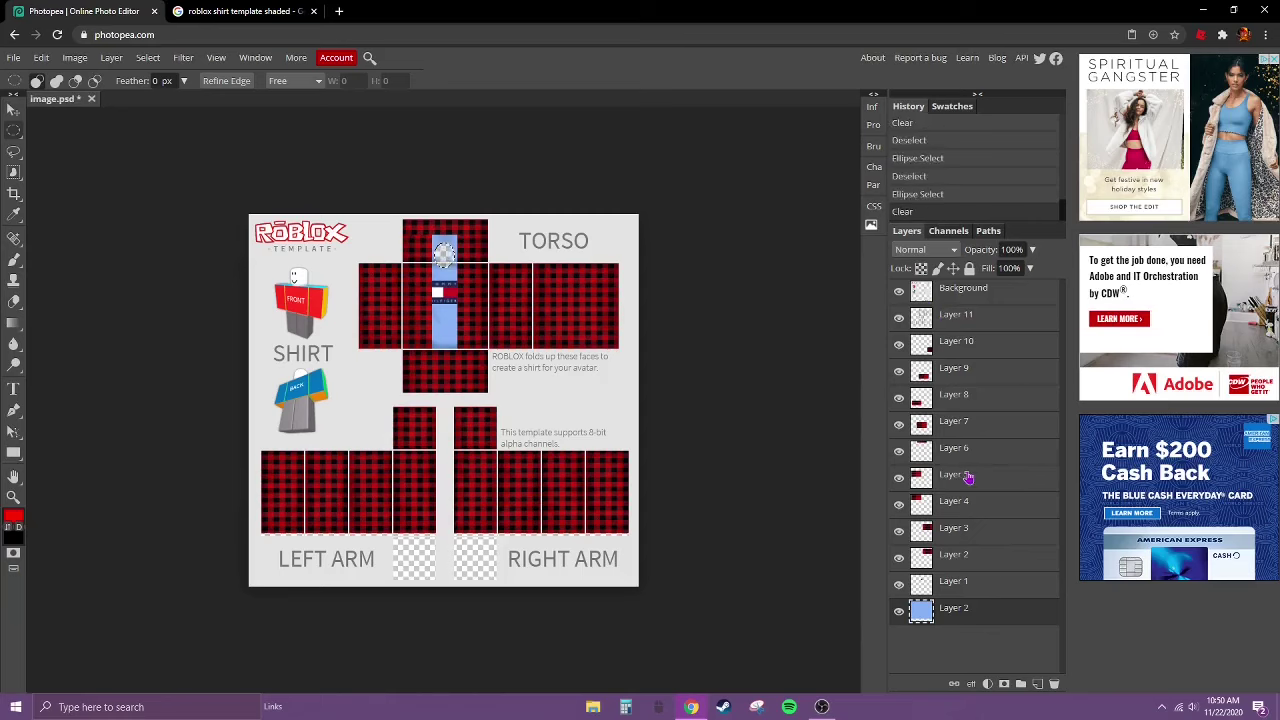
pyautogui.click(925, 317)
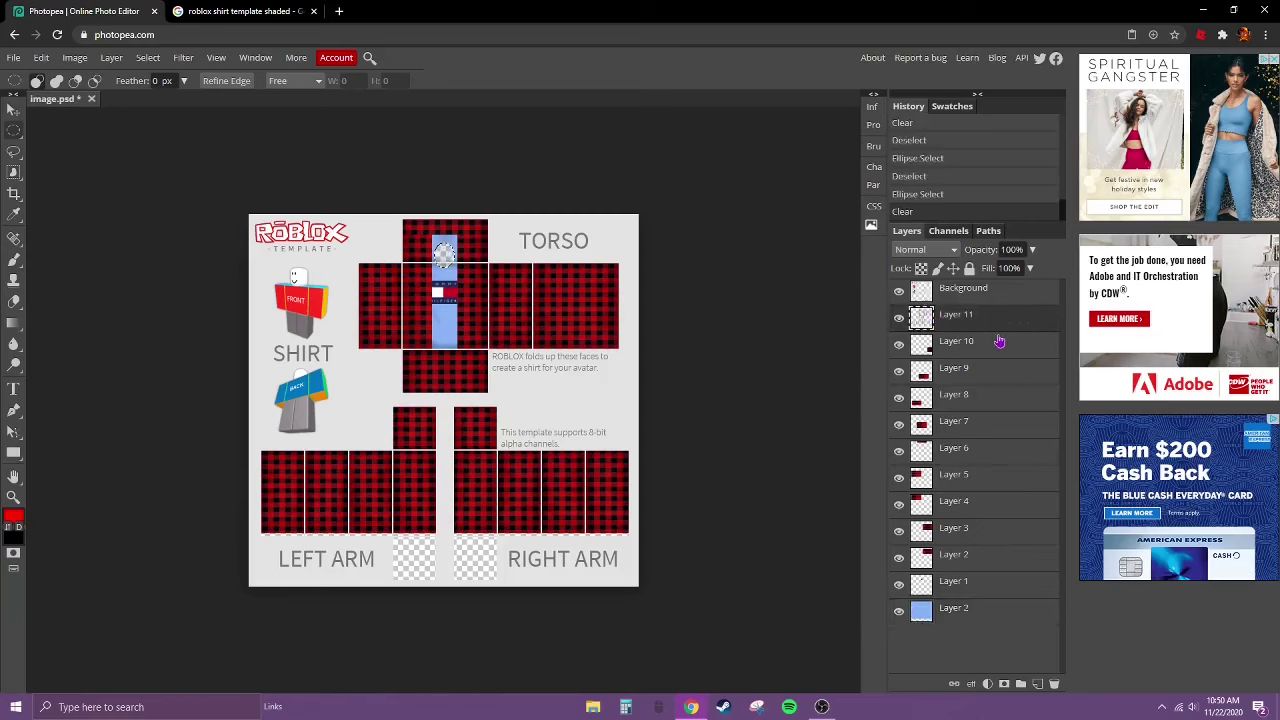
pyautogui.press('Delete')
pyautogui.hotkey('ctrl', 'd')
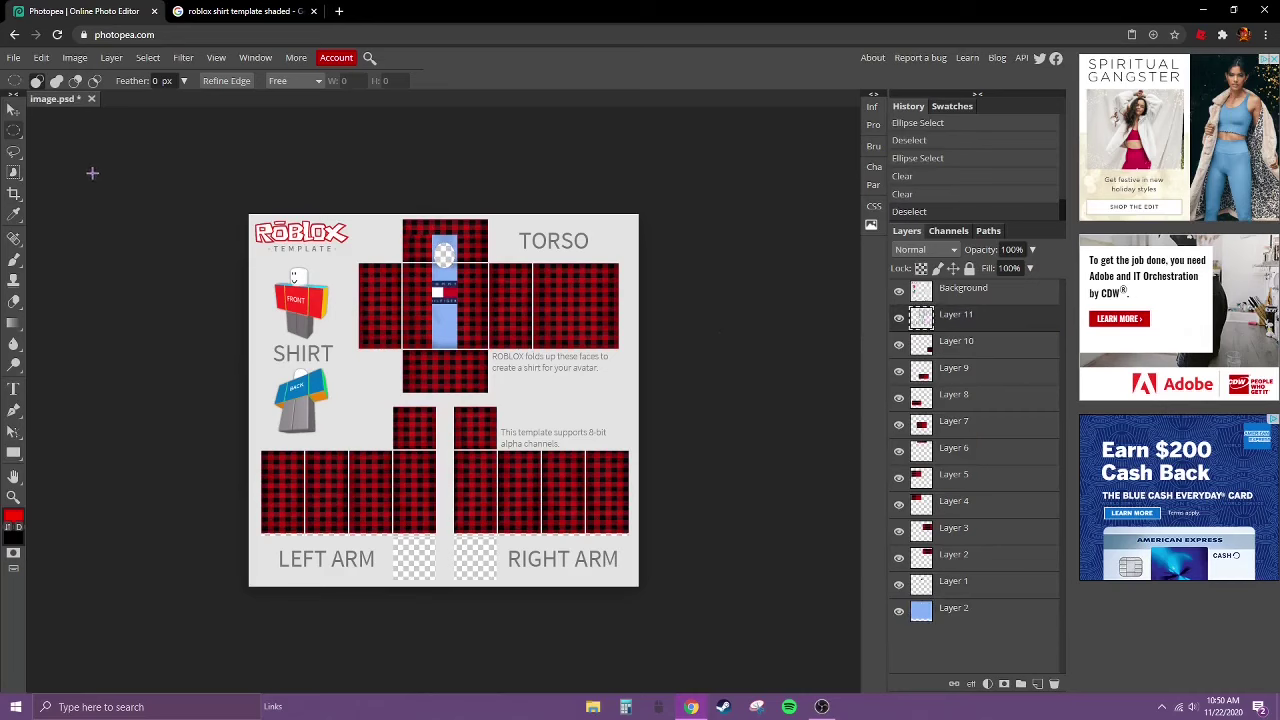
# - Export the plaid shirt design with Export as PNG and save the file
pyautogui.press('v')
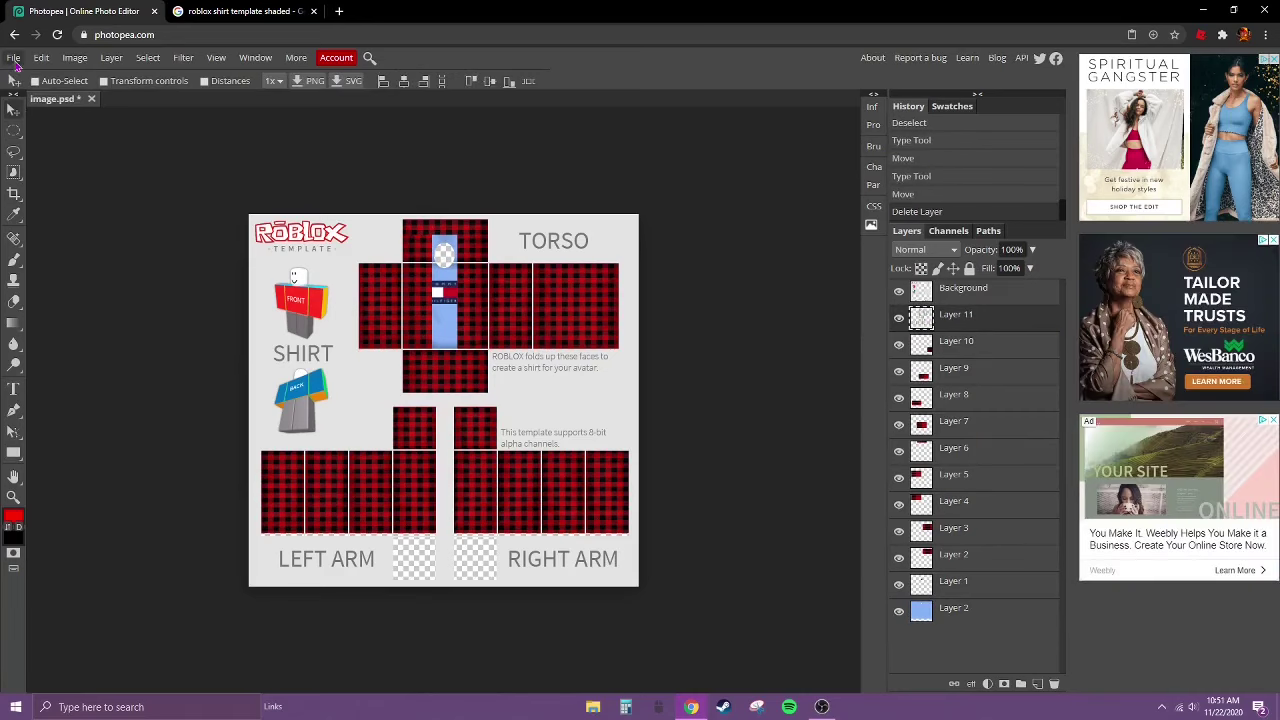
pyautogui.click(14, 59)
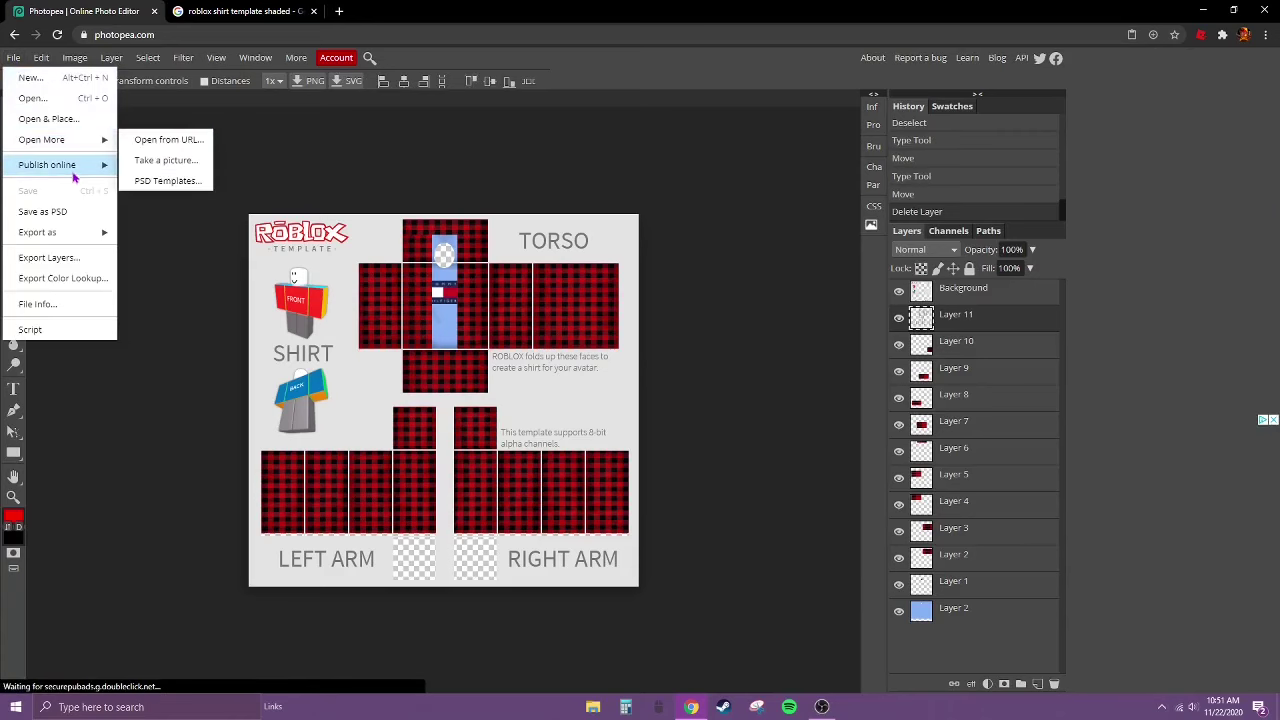
pyautogui.moveTo(78, 235)
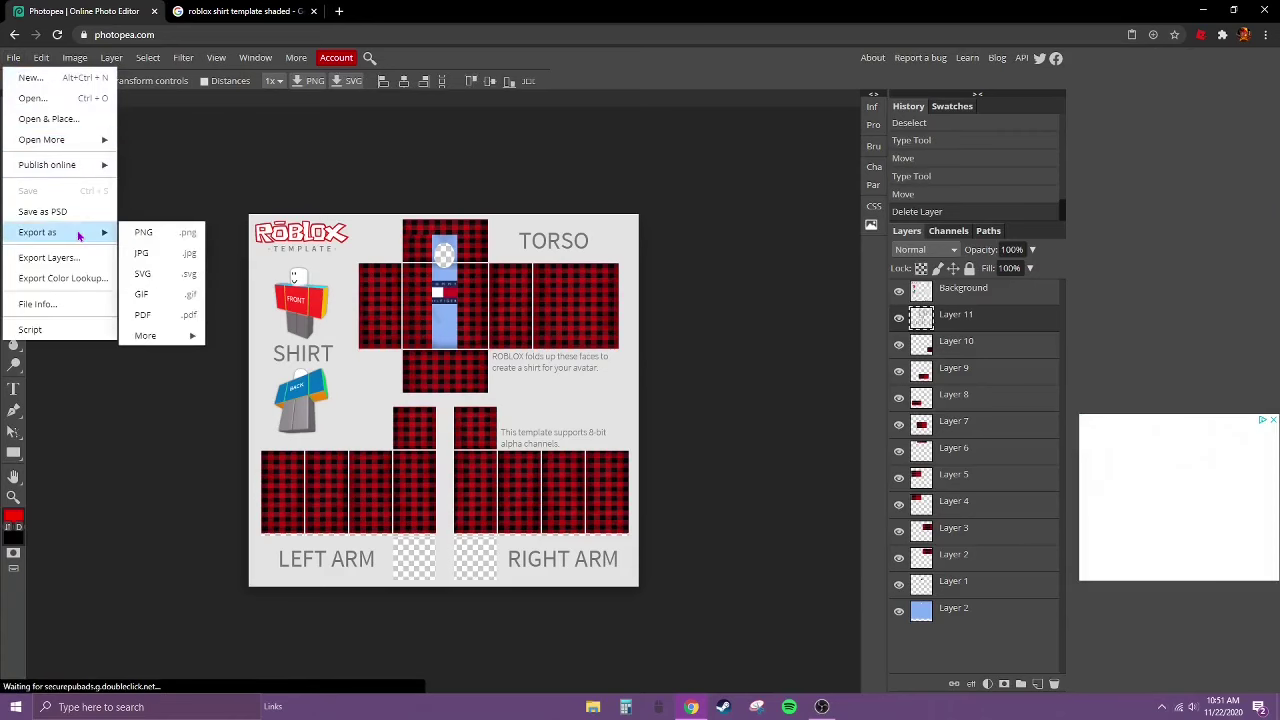
pyautogui.click(138, 232)
pyautogui.click(524, 331)
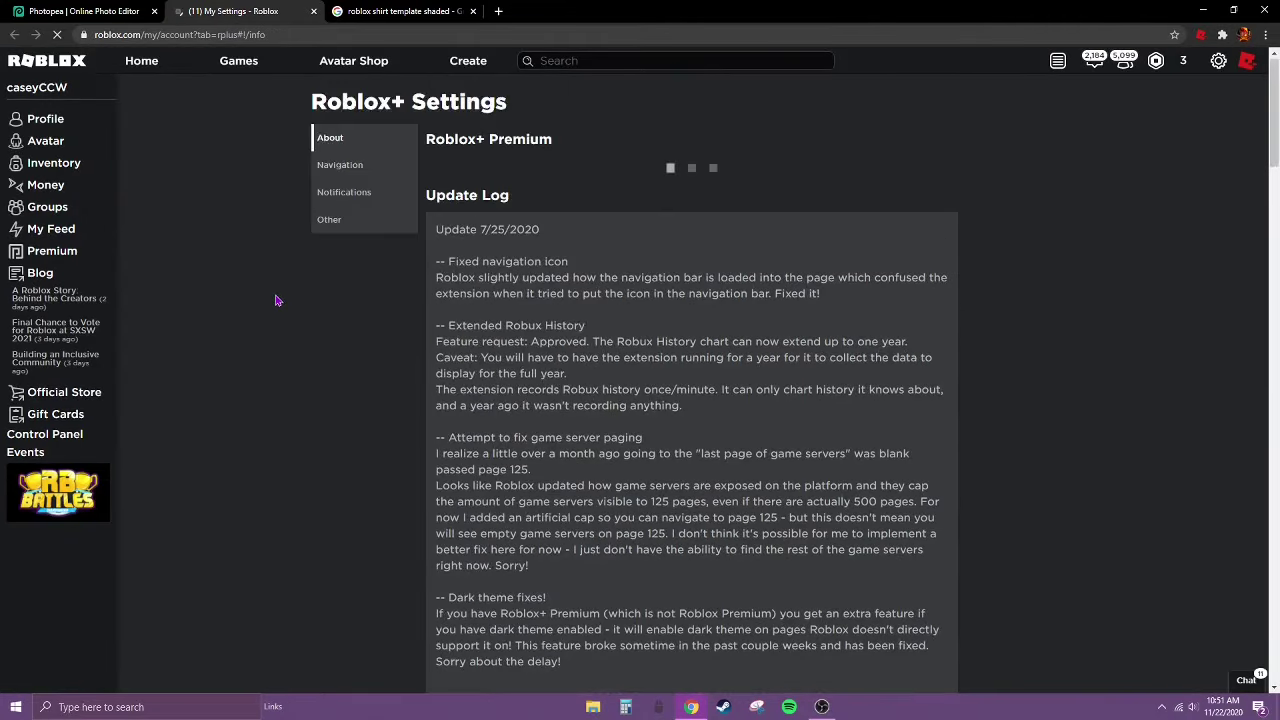
# - Navigate to the CCW Clothing group's Shirts creations page with the Create a Shirt form
pyautogui.click(467, 62)
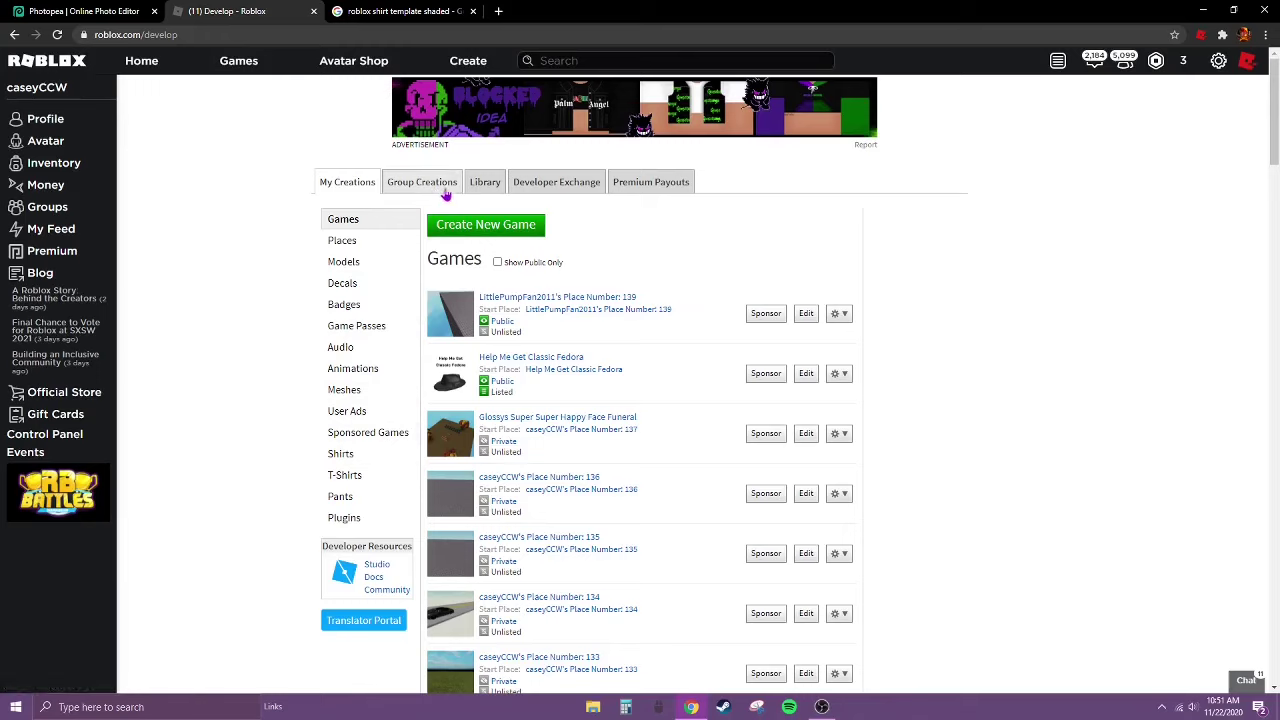
pyautogui.click(390, 461)
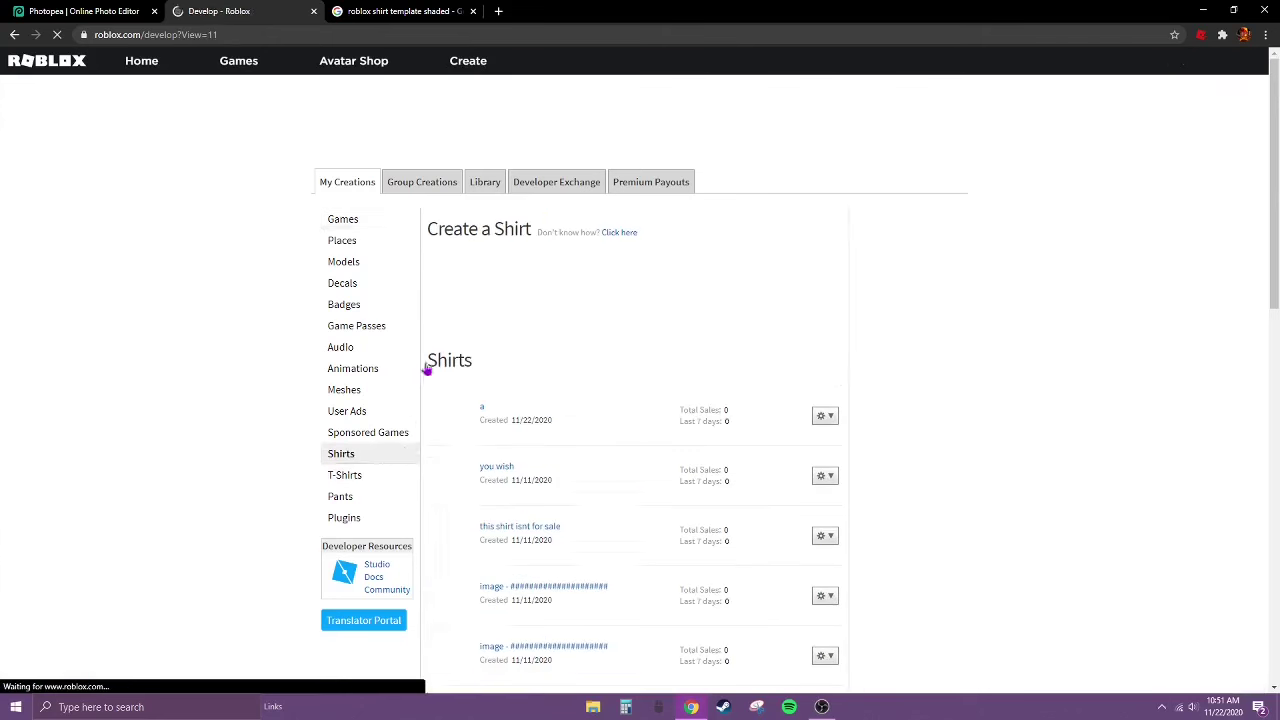
pyautogui.click(432, 181)
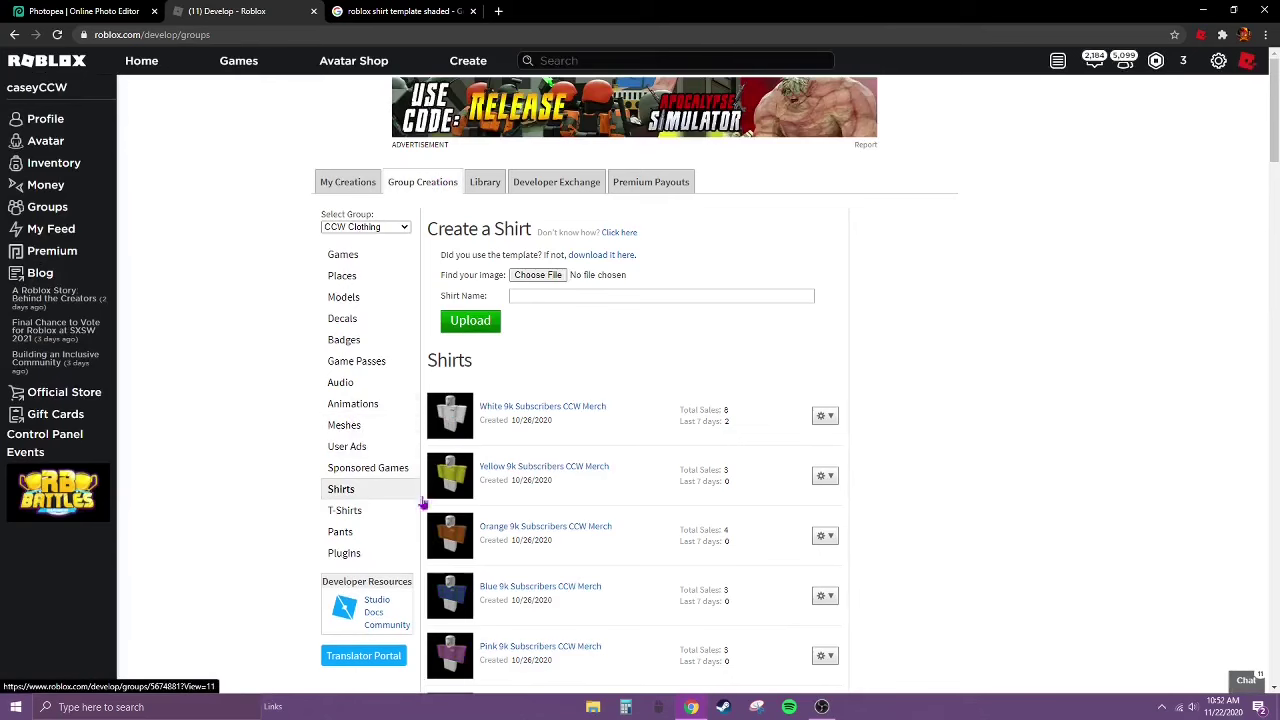
# - Choose the newest red plaid shirt image from Downloads as the shirt file
pyautogui.click(537, 278)
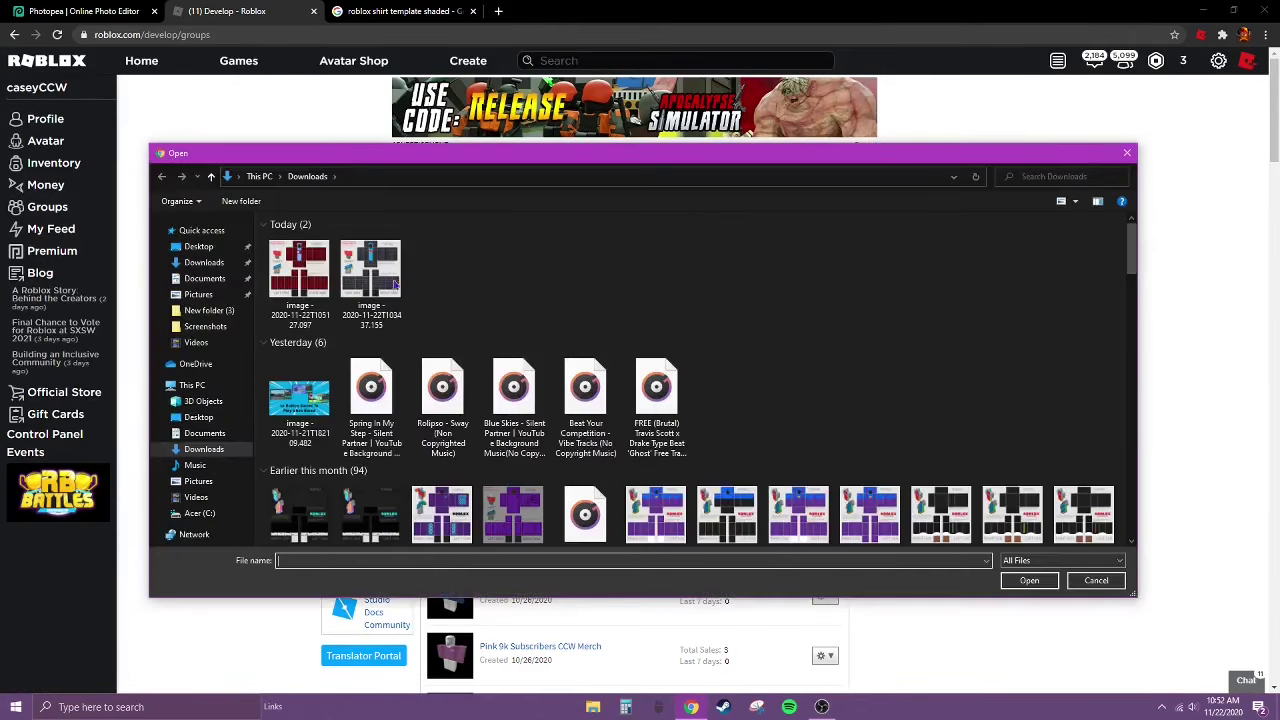
pyautogui.click(313, 285)
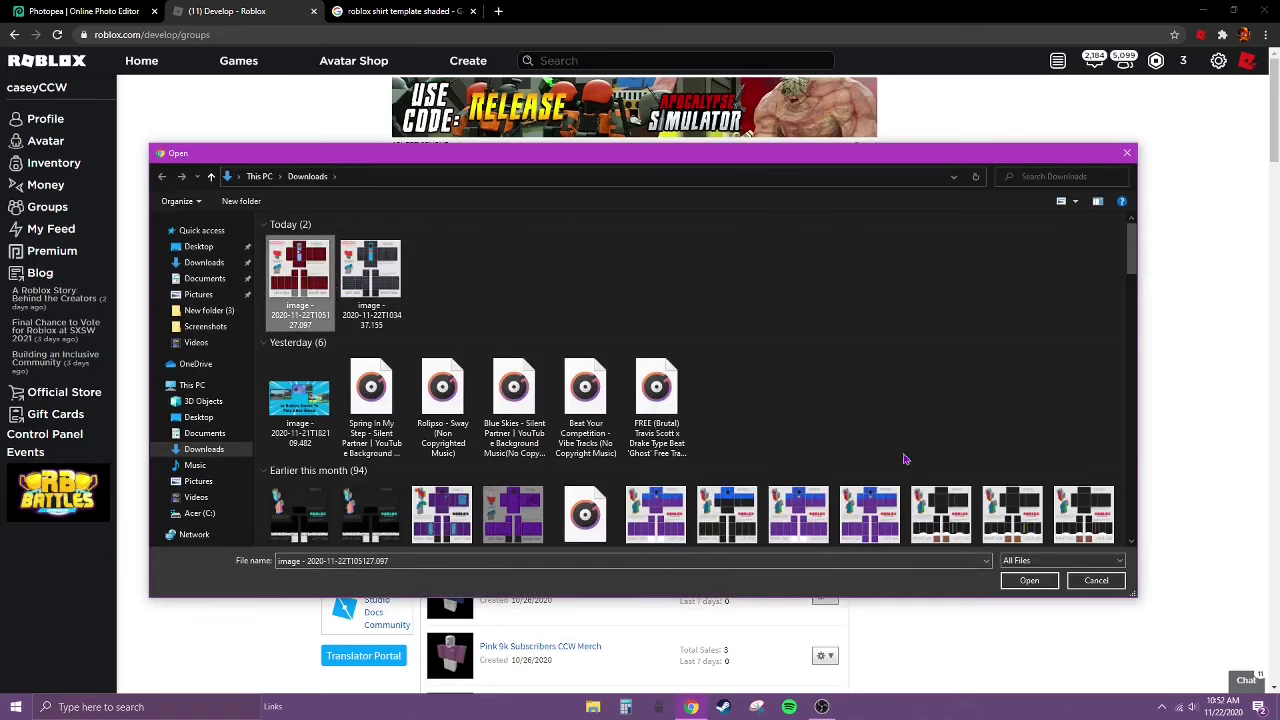
pyautogui.click(1027, 580)
# - Name the shirt 'Blue Tommy Hilfiger Tee w/ Red Plaid Sweater' and upload it
pyautogui.press('BackSpace')
pyautogui.write('Tommy Hilfiger')
pyautogui.press('Home')
pyautogui.write('Blue')
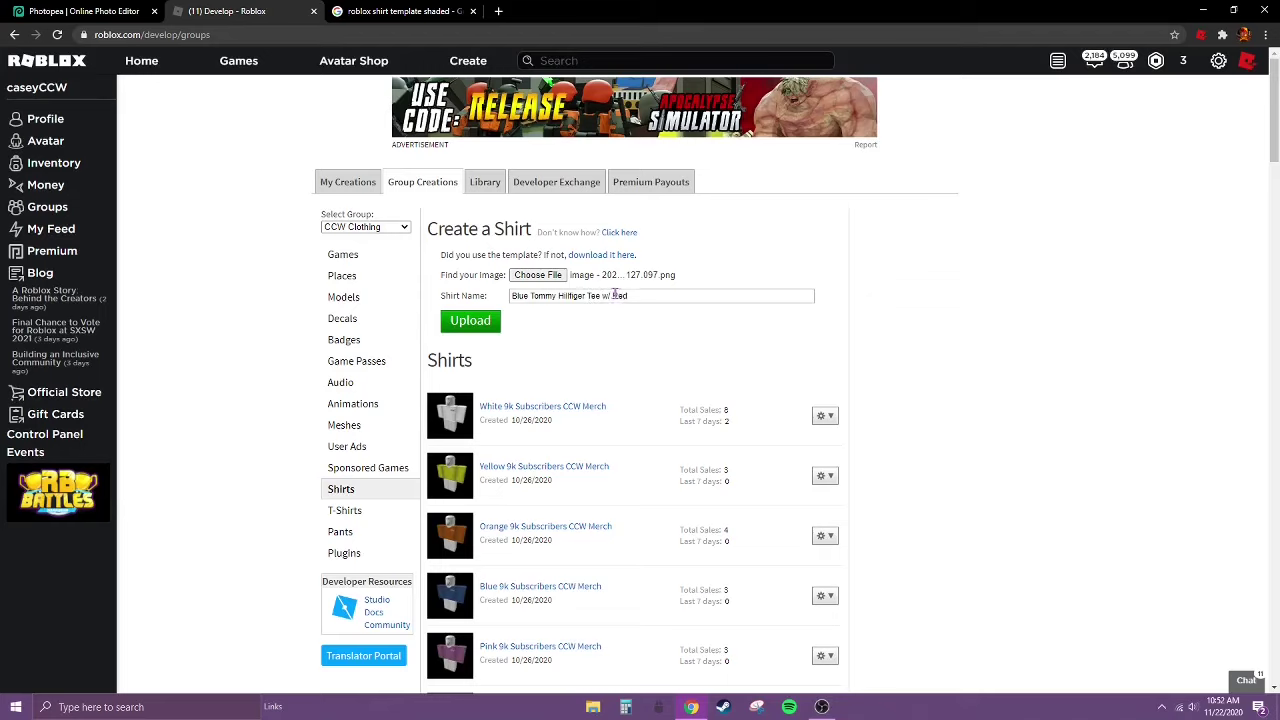
pyautogui.write('Sweater')
pyautogui.click(455, 320)
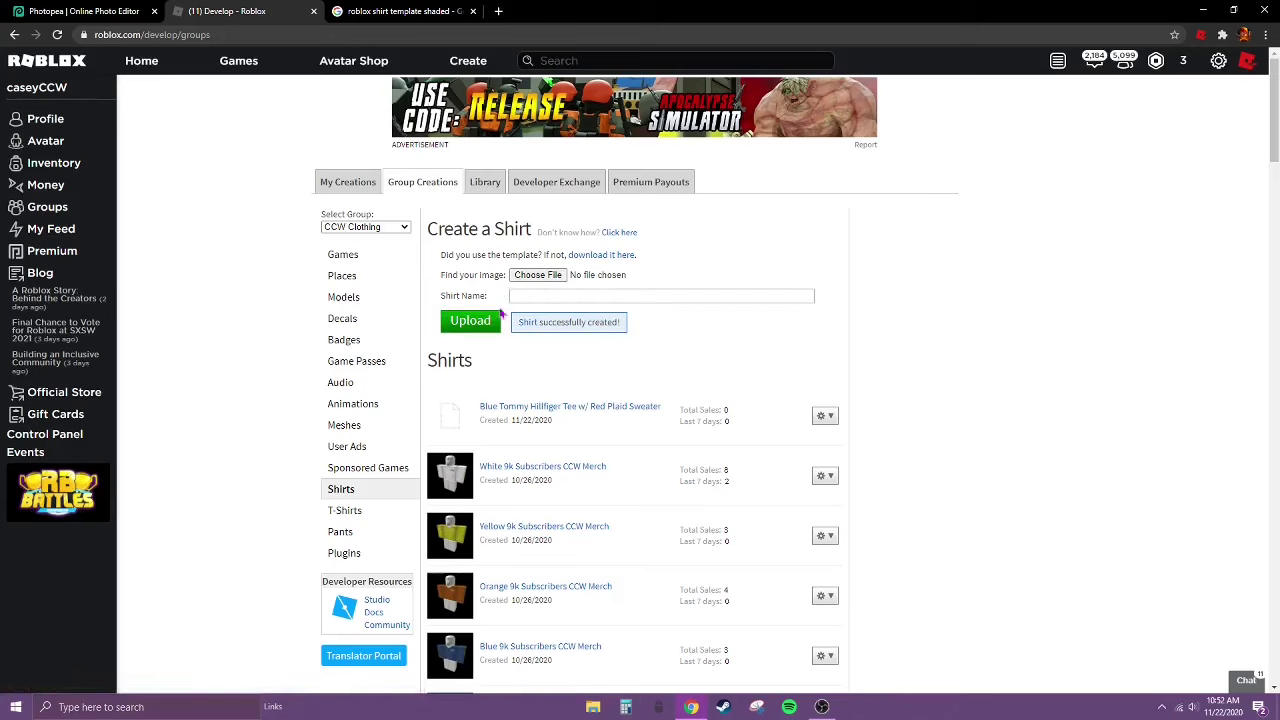
# - In the new shirt's Configure page, enable Item for Sale at 5 Robux and save
pyautogui.click(60, 11)
pyautogui.click(219, 10)
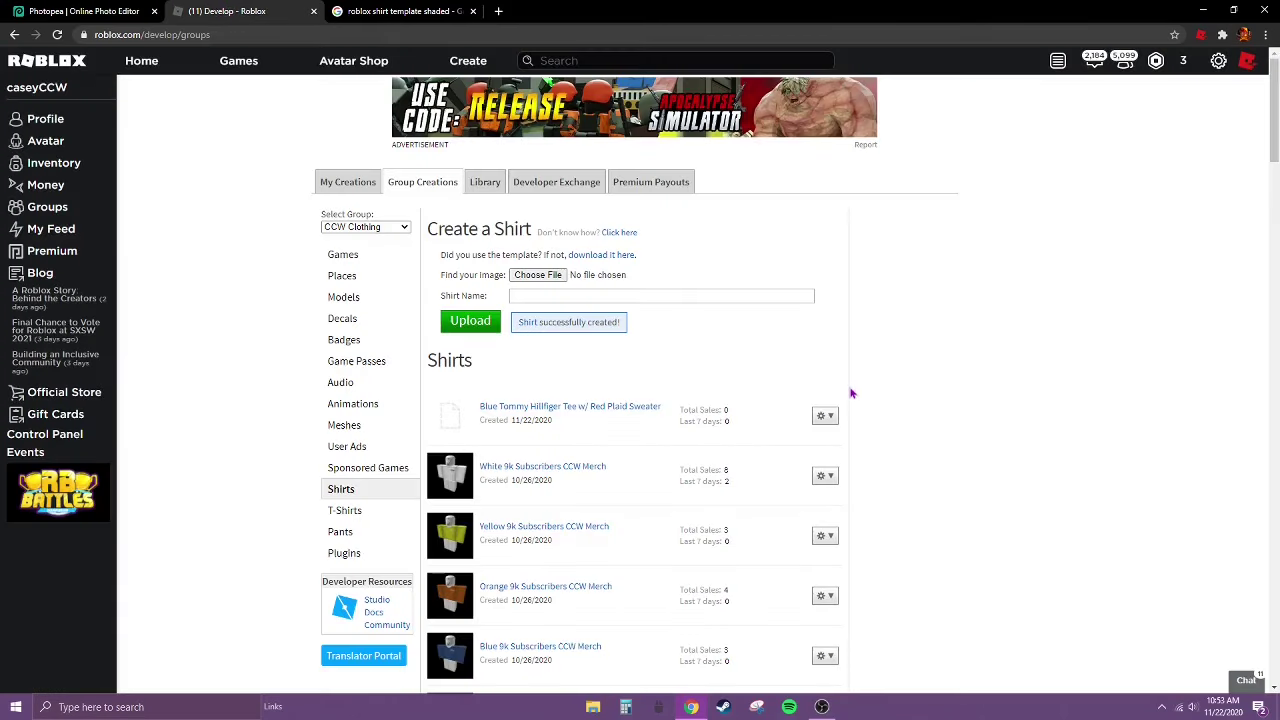
pyautogui.click(824, 416)
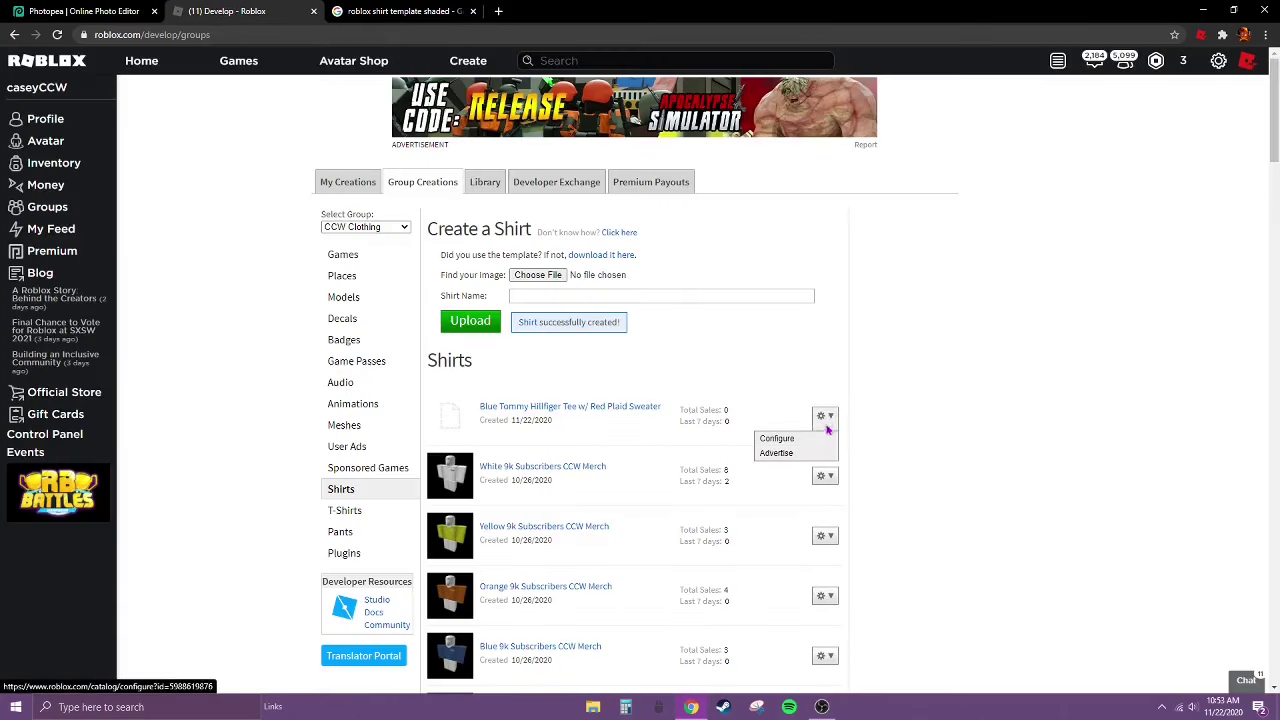
pyautogui.click(810, 441)
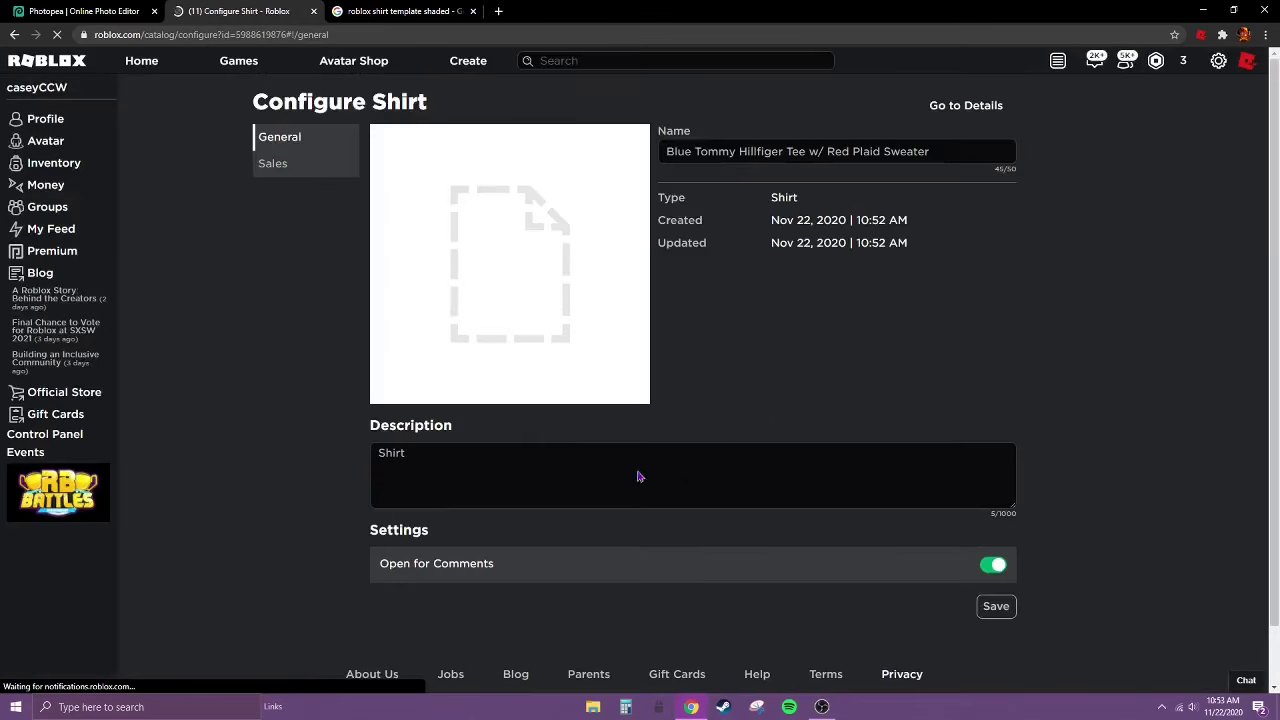
pyautogui.click(306, 174)
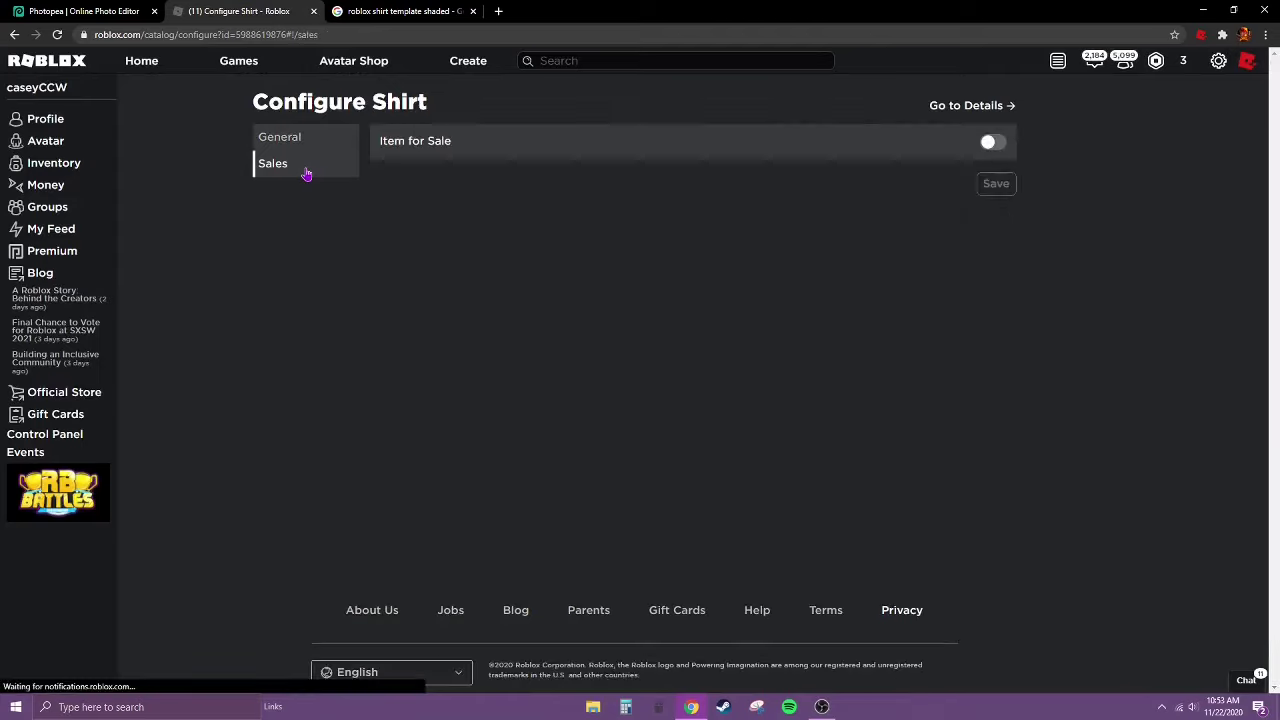
pyautogui.click(994, 145)
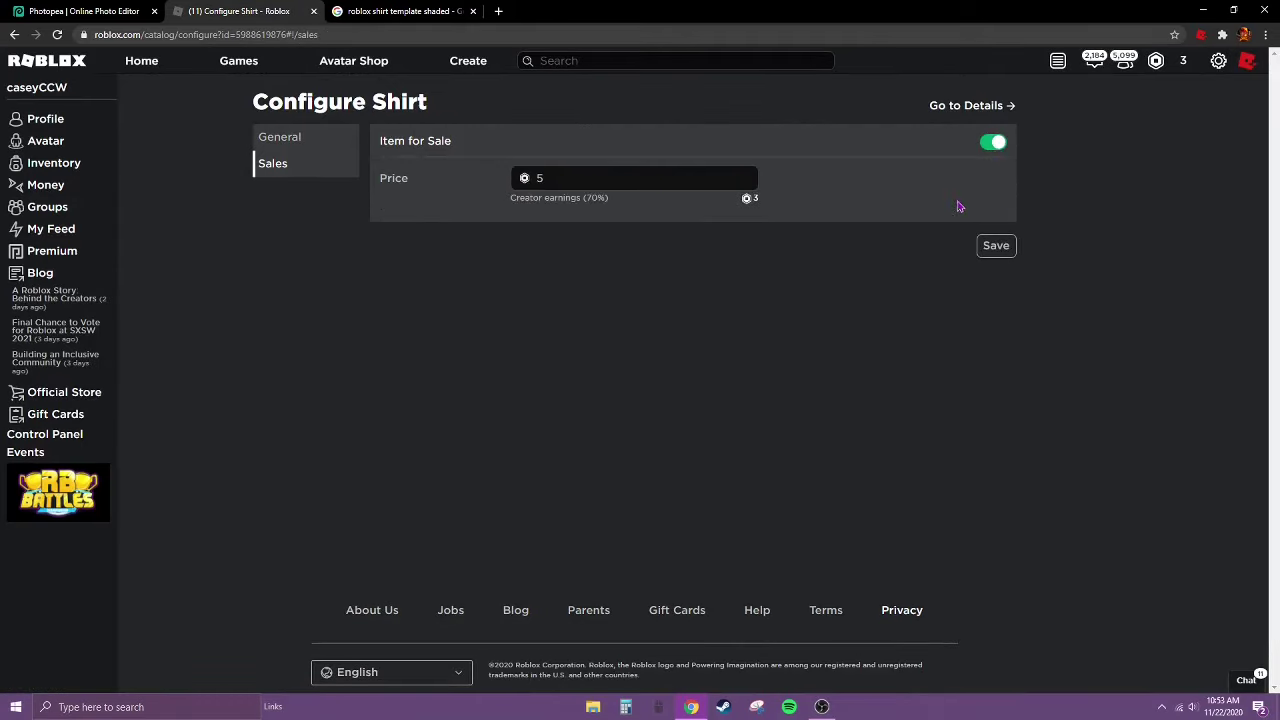
pyautogui.click(994, 246)
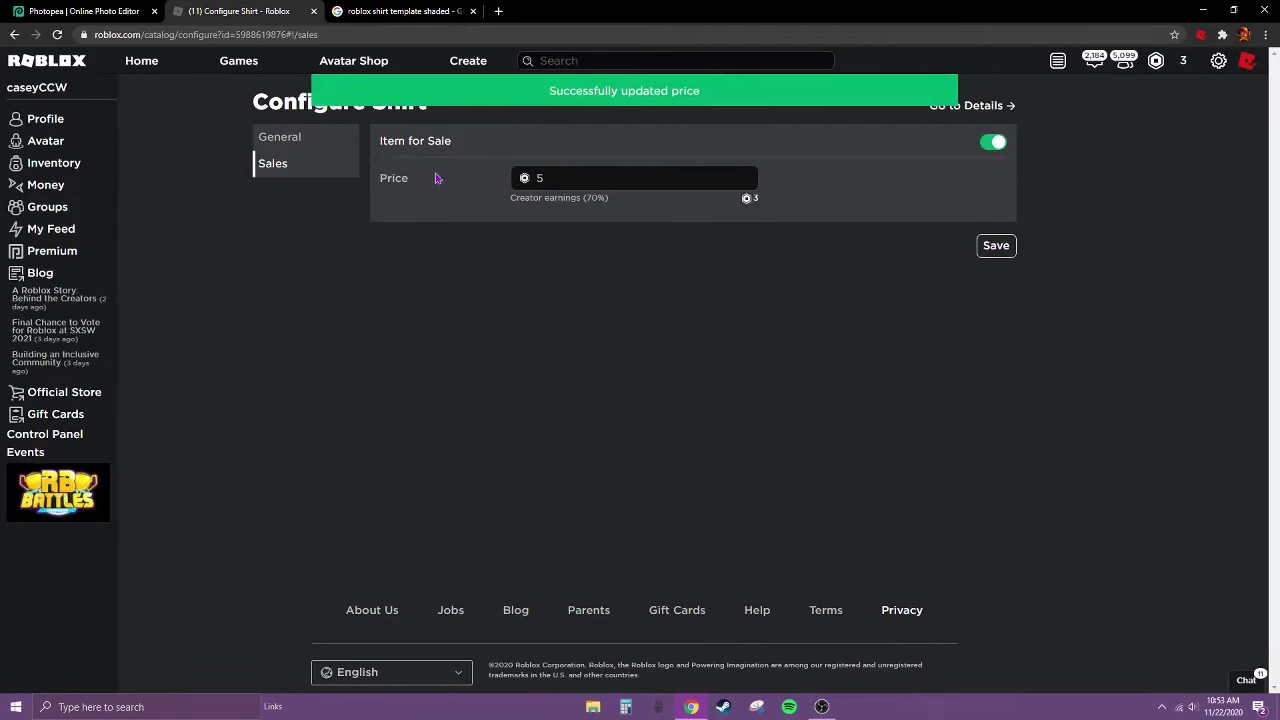
pyautogui.click(35, 63)
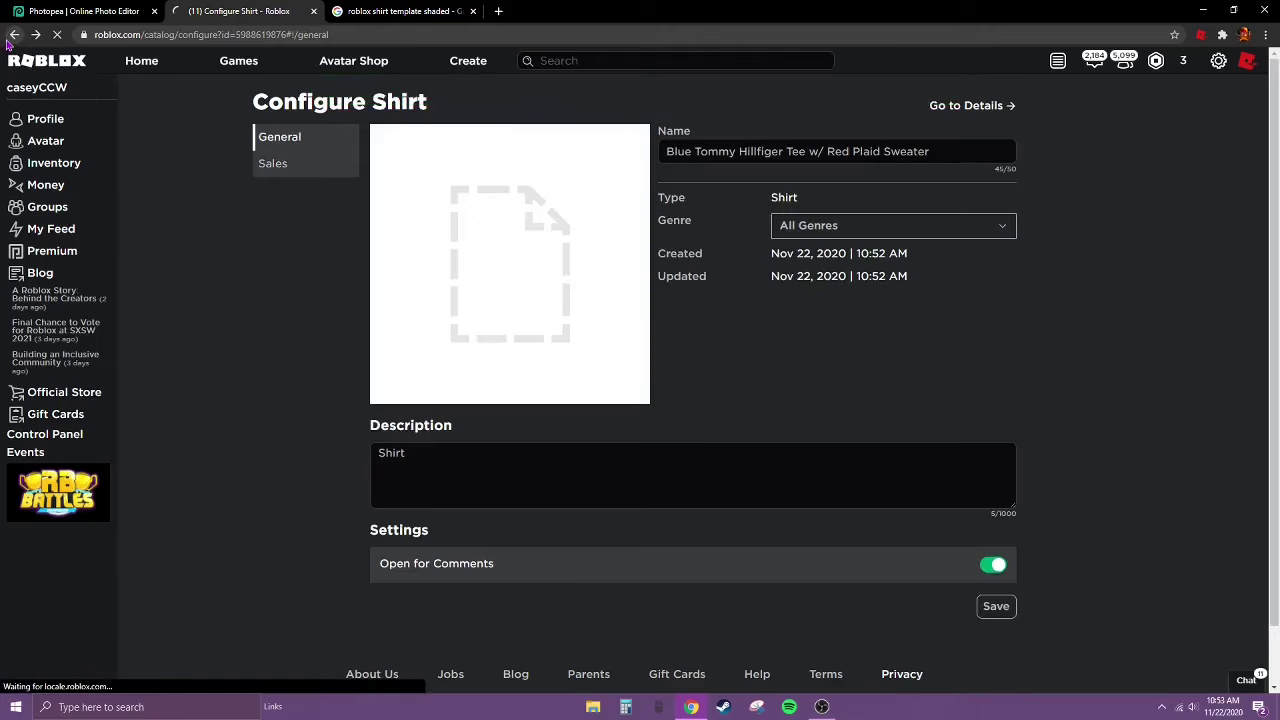
# - Open the new shirt's catalog page from the group's Shirts list
pyautogui.hotkey('alt', 'Left')
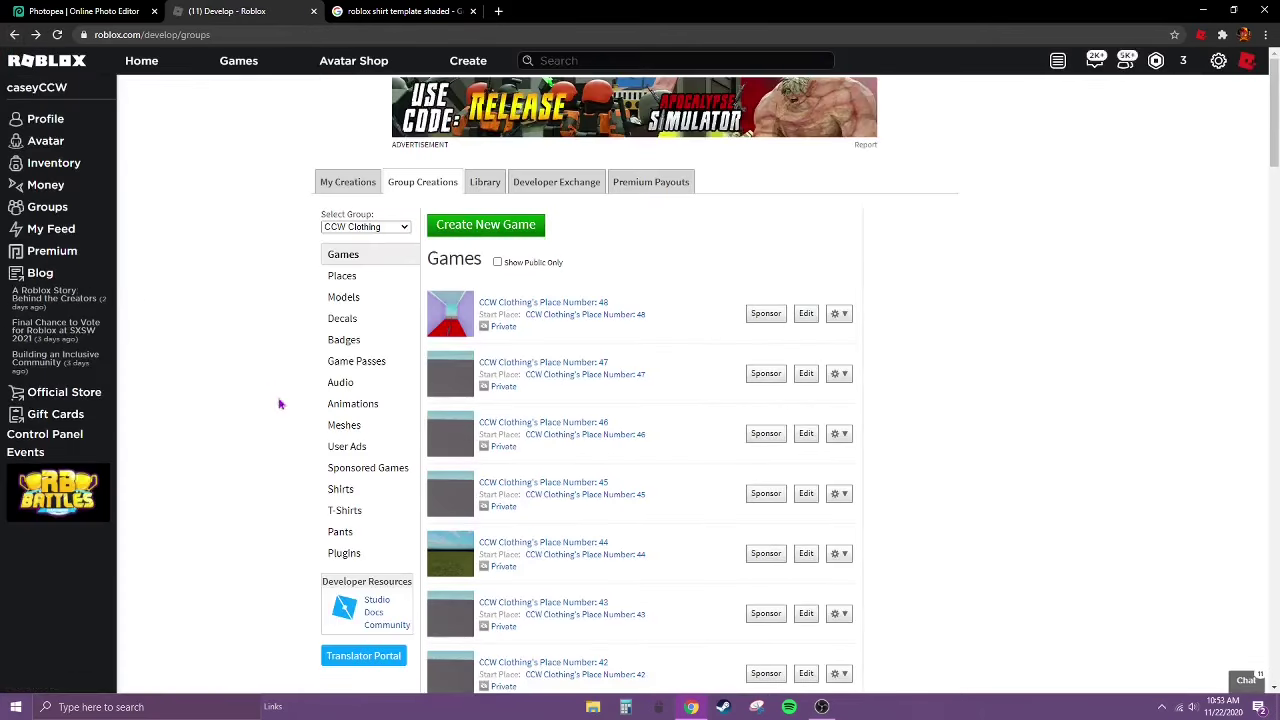
pyautogui.click(340, 489)
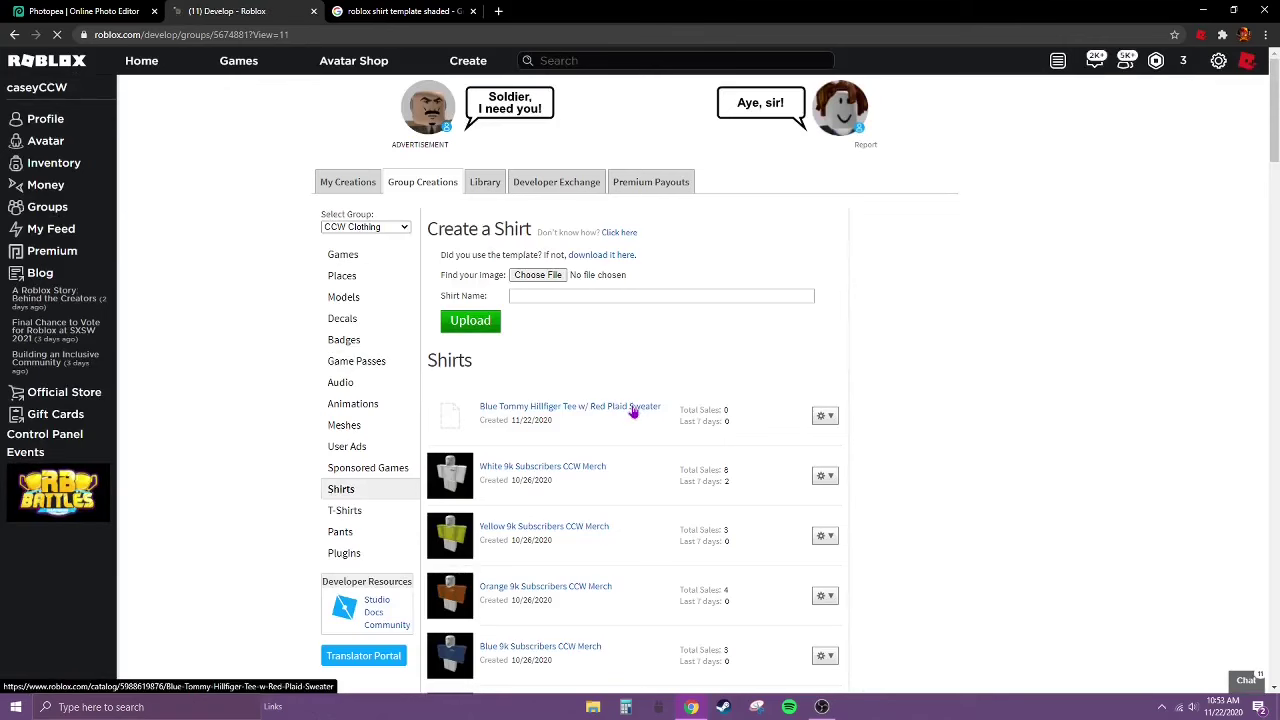
pyautogui.click(632, 408)
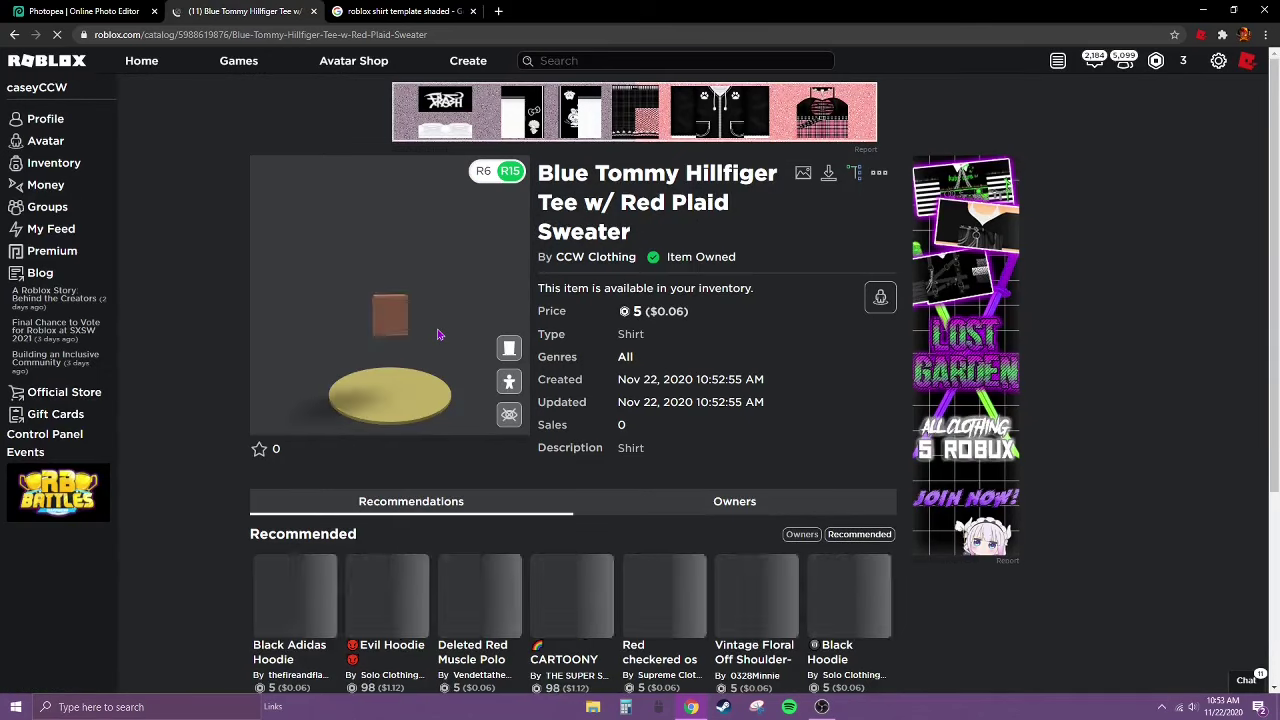
# - Rotate the avatar preview to view the shirt from the back, above, side and front
pyautogui.scroll(3, 435, 335)
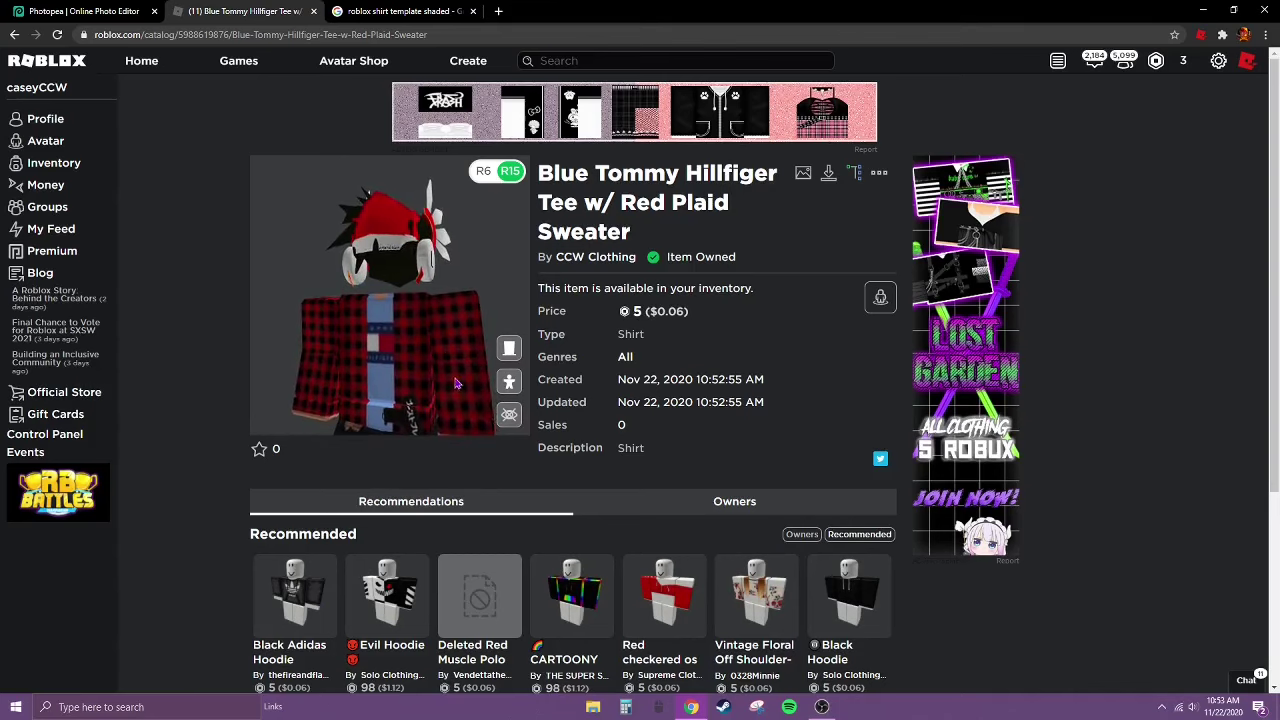
pyautogui.moveTo(453, 382); pyautogui.dragTo(180, 372)
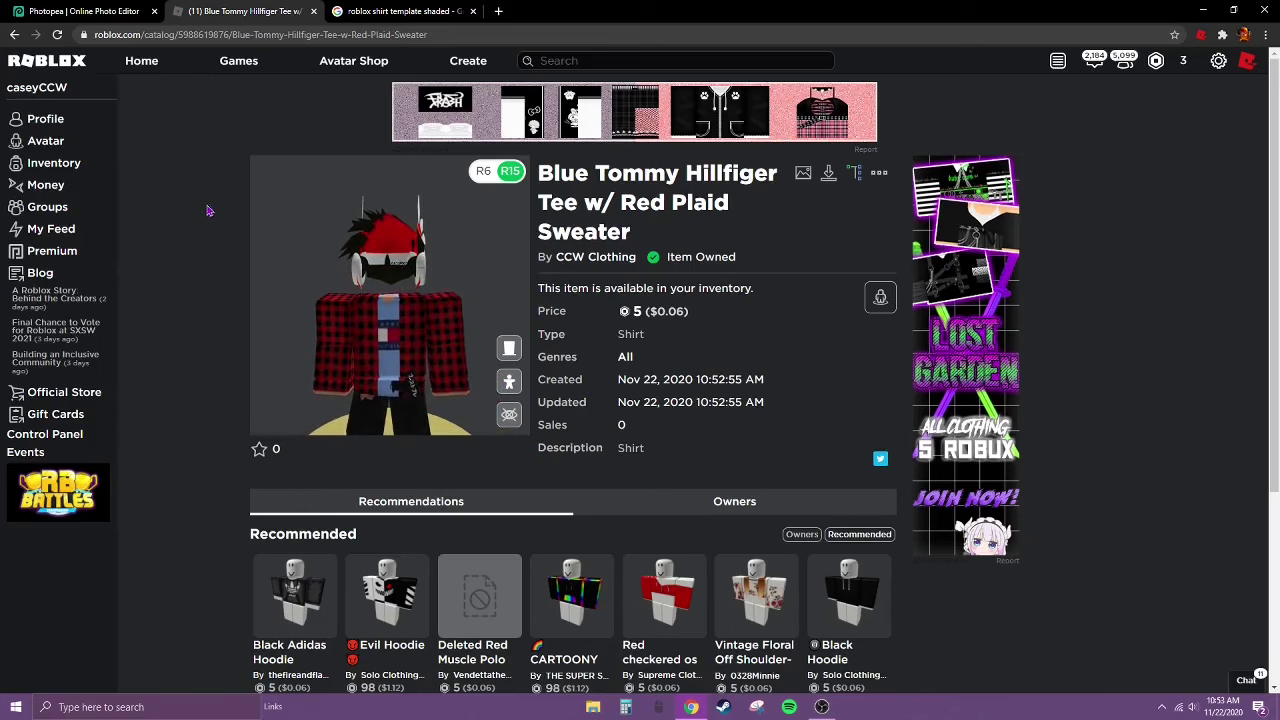
pyautogui.moveTo(342, 293); pyautogui.dragTo(670, 290)
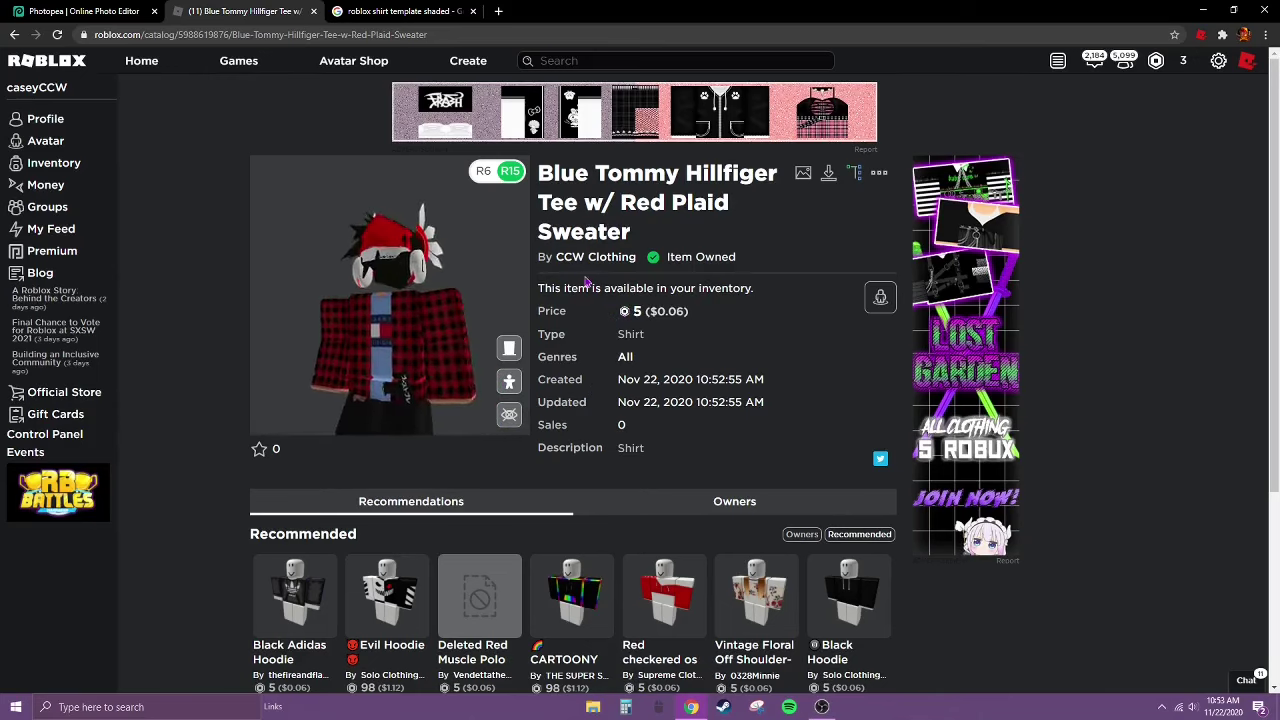
pyautogui.moveTo(452, 284)
pyautogui.mouseDown()
pyautogui.moveTo(370, 282)
pyautogui.moveTo(456, 279)
pyautogui.mouseUp()
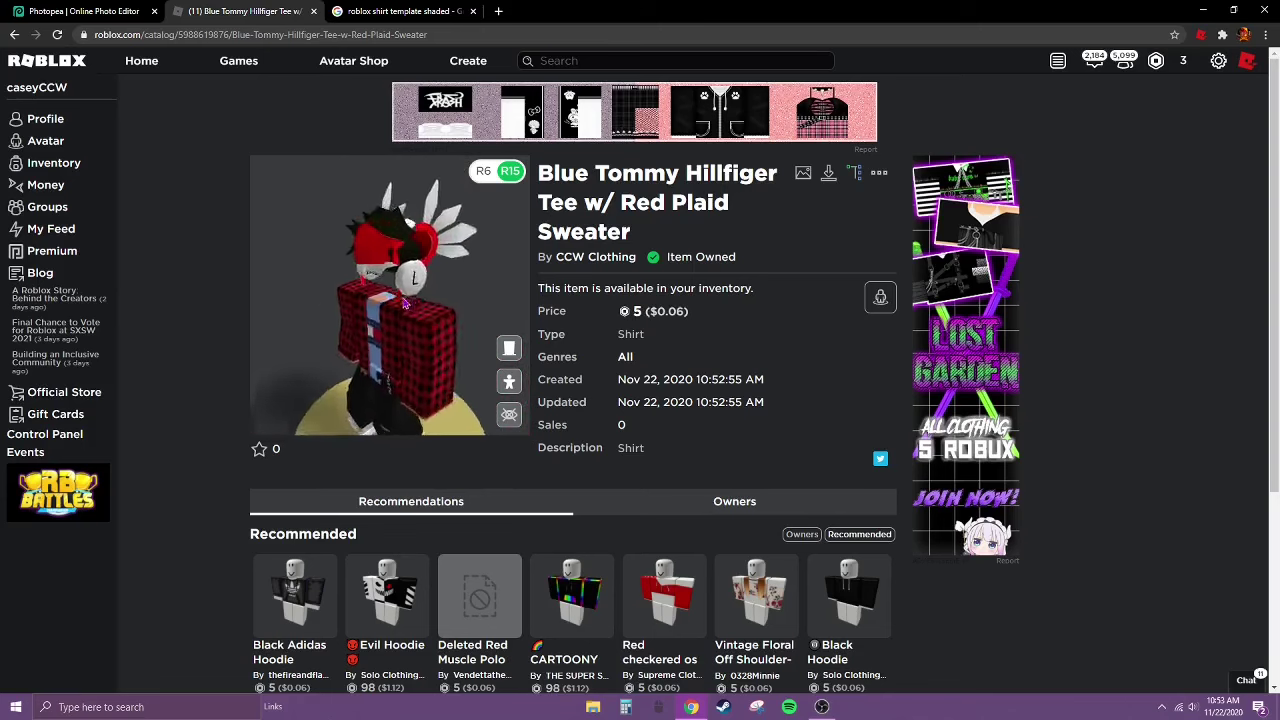
pyautogui.moveTo(400, 303); pyautogui.dragTo(259, 263)
pyautogui.moveTo(113, 286); pyautogui.dragTo(240, 288)
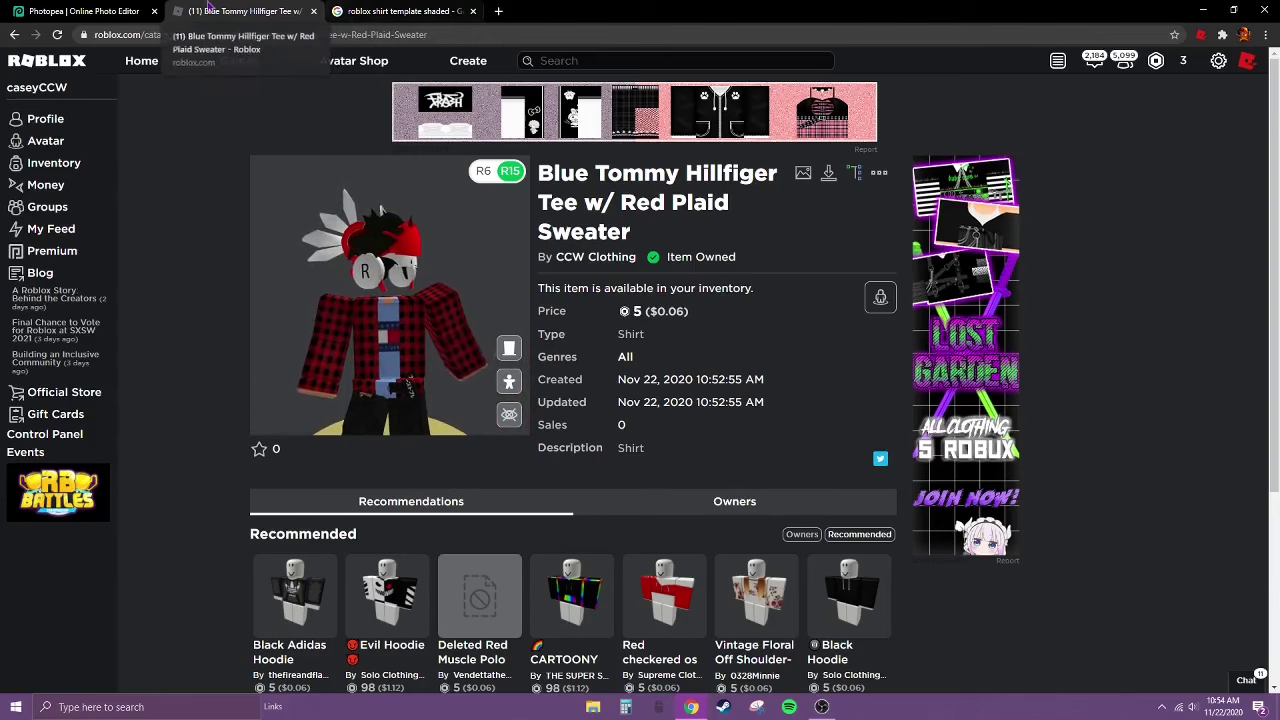
# - Close Photopea without saving and the template search tab, then go to the Roblox Home page
pyautogui.click(158, 18)
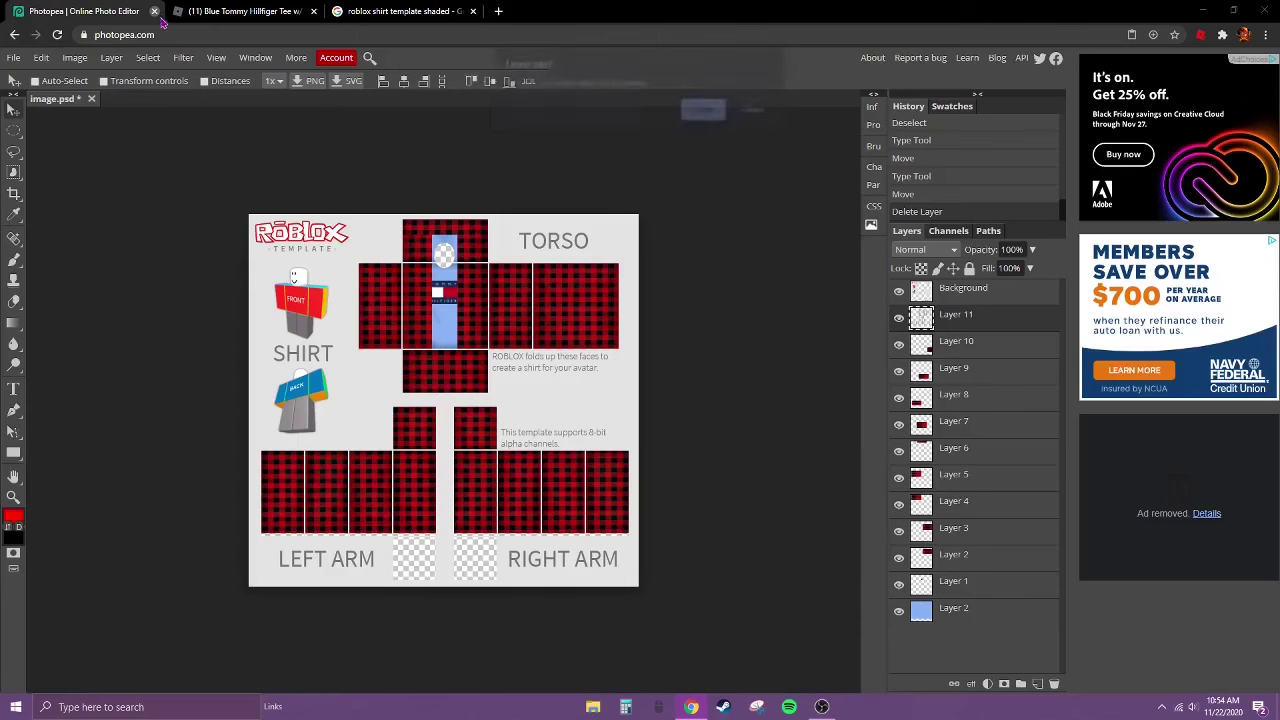
pyautogui.click(718, 112)
pyautogui.click(313, 11)
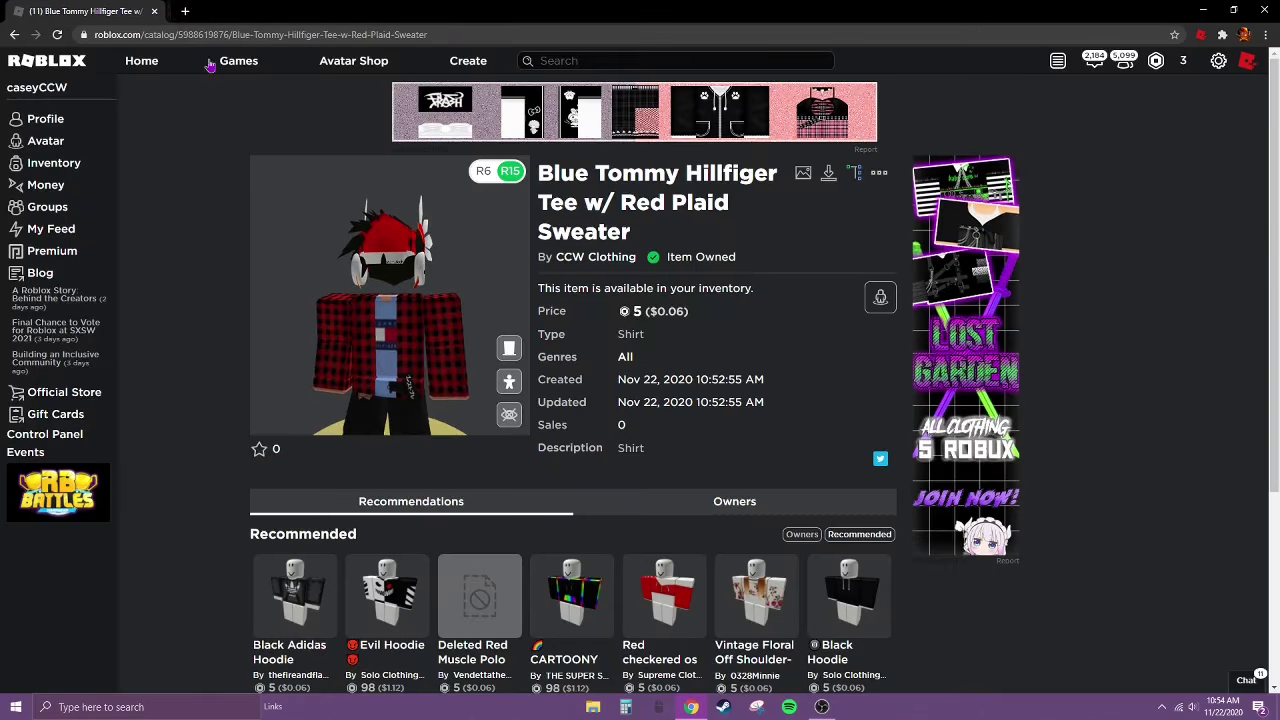
pyautogui.click(136, 70)
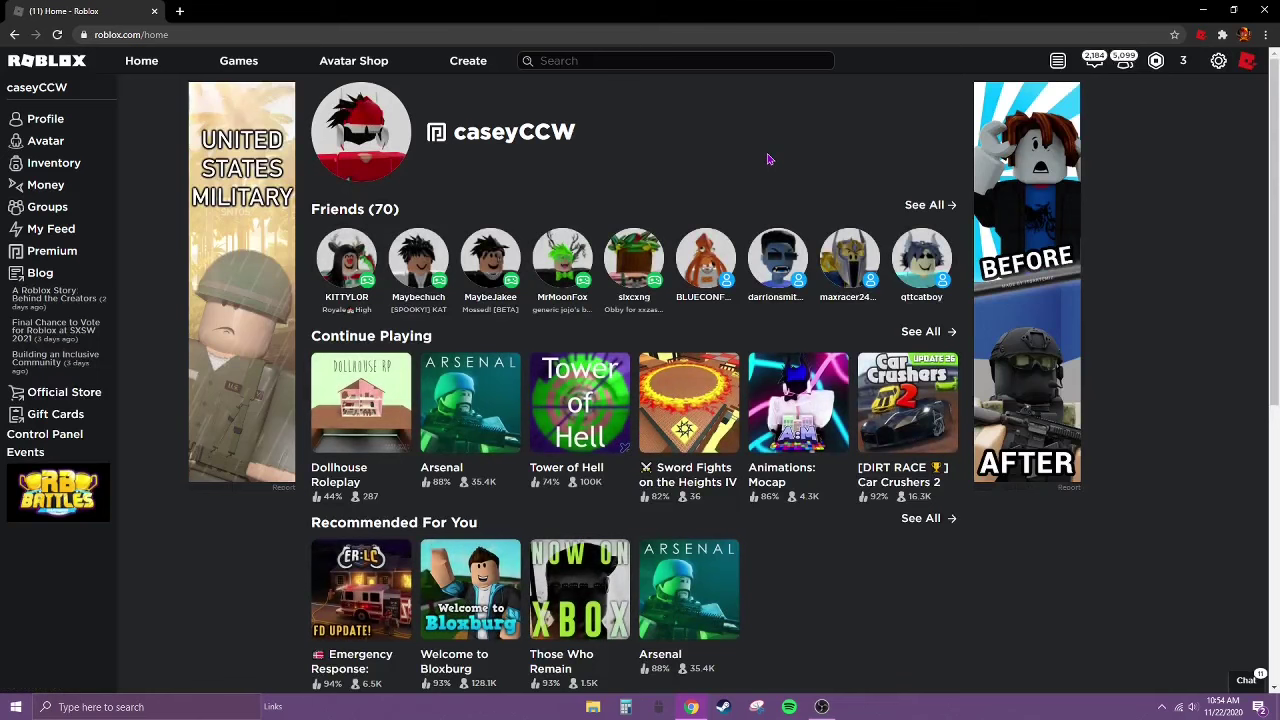
pyautogui.scroll(-2, 769, 159)
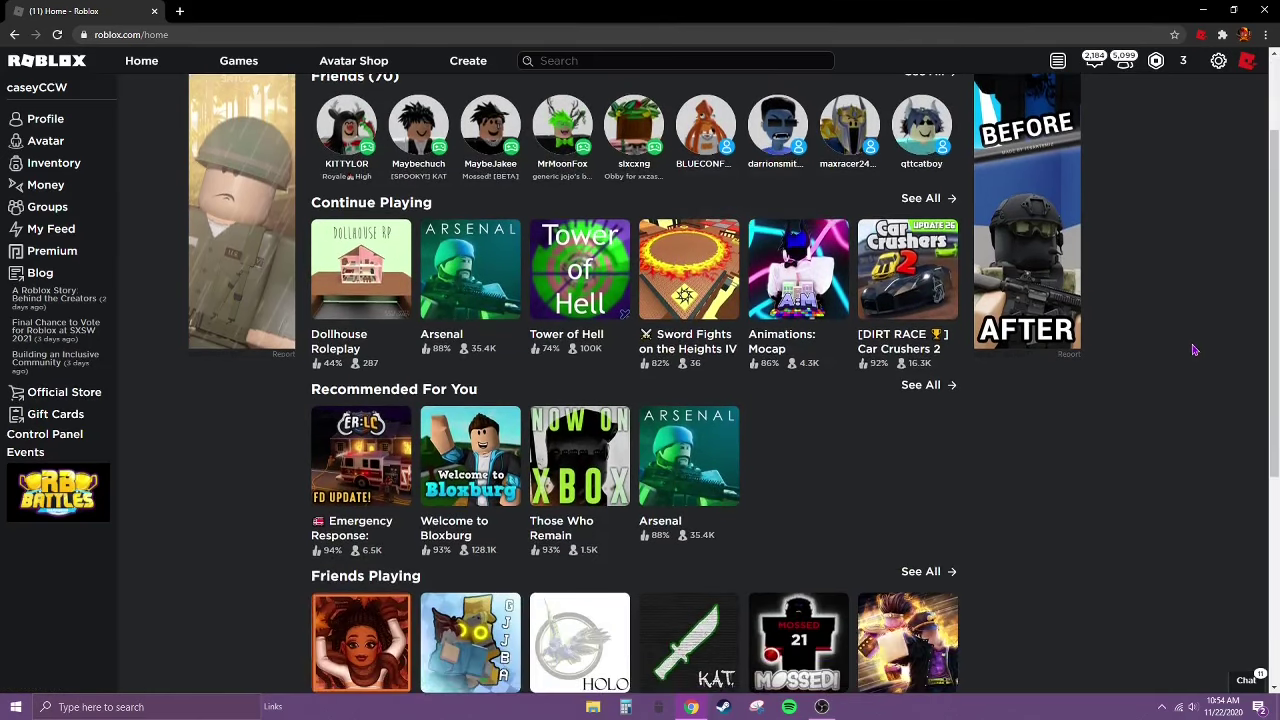
pyautogui.scroll(2, 1208, 369)
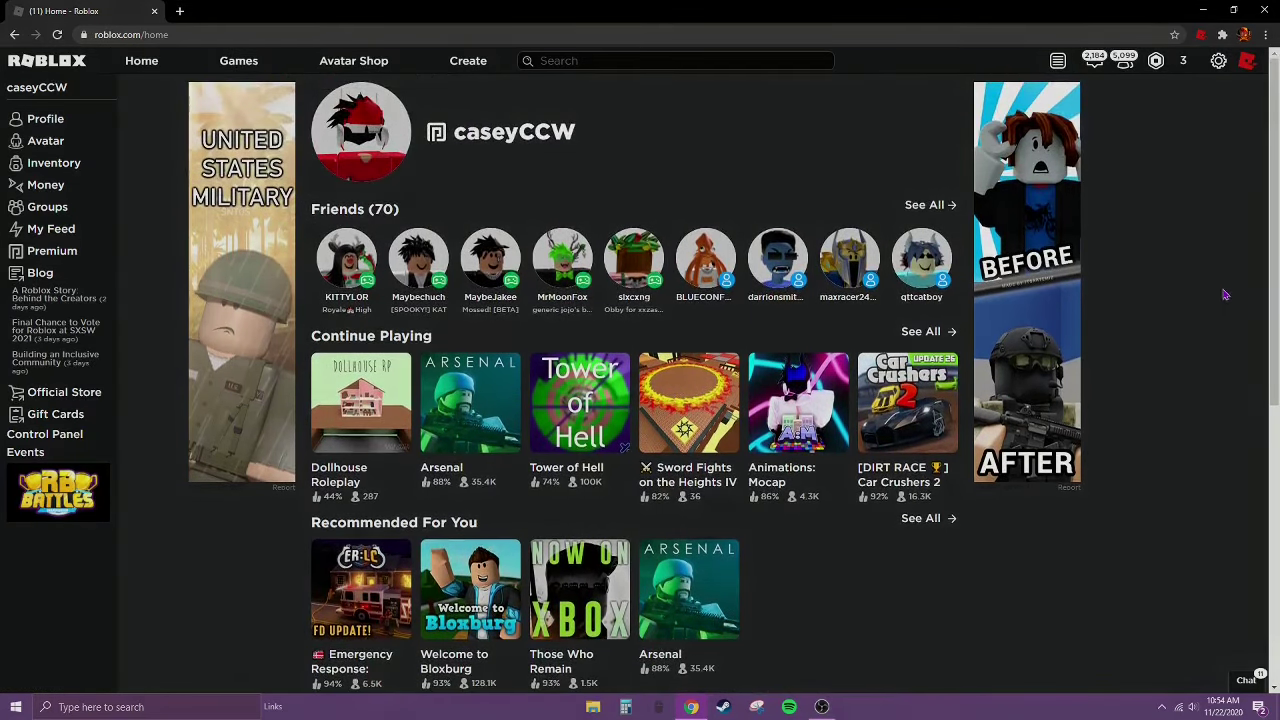